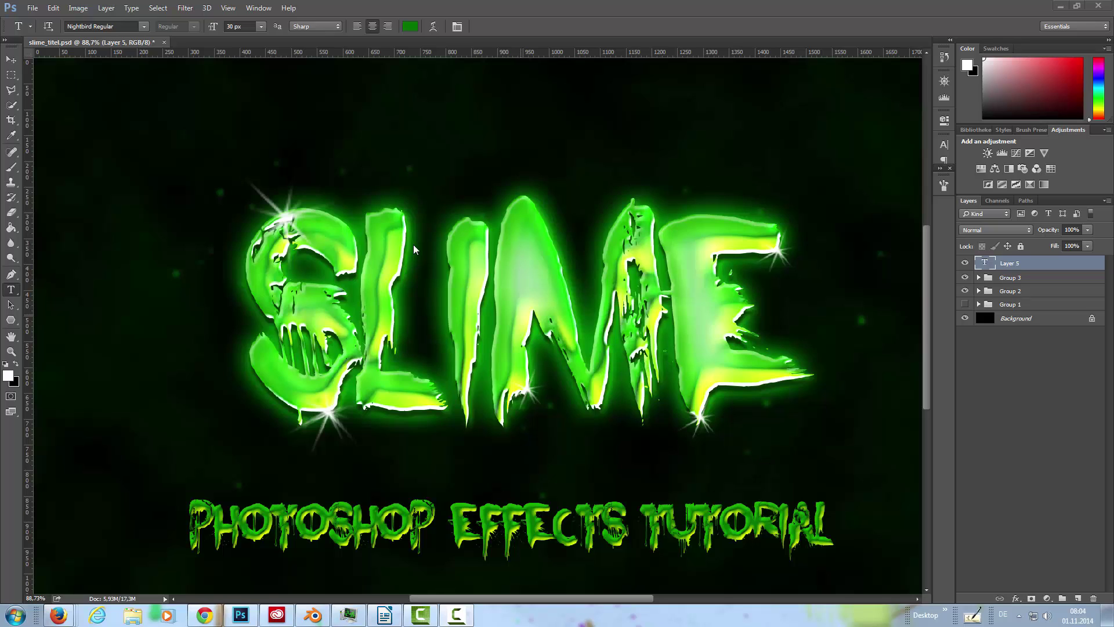
Create a new 1920 x 1080 pixel RGB document at 72 pixels/inch with a custom black (000000) background.
click(33, 8)
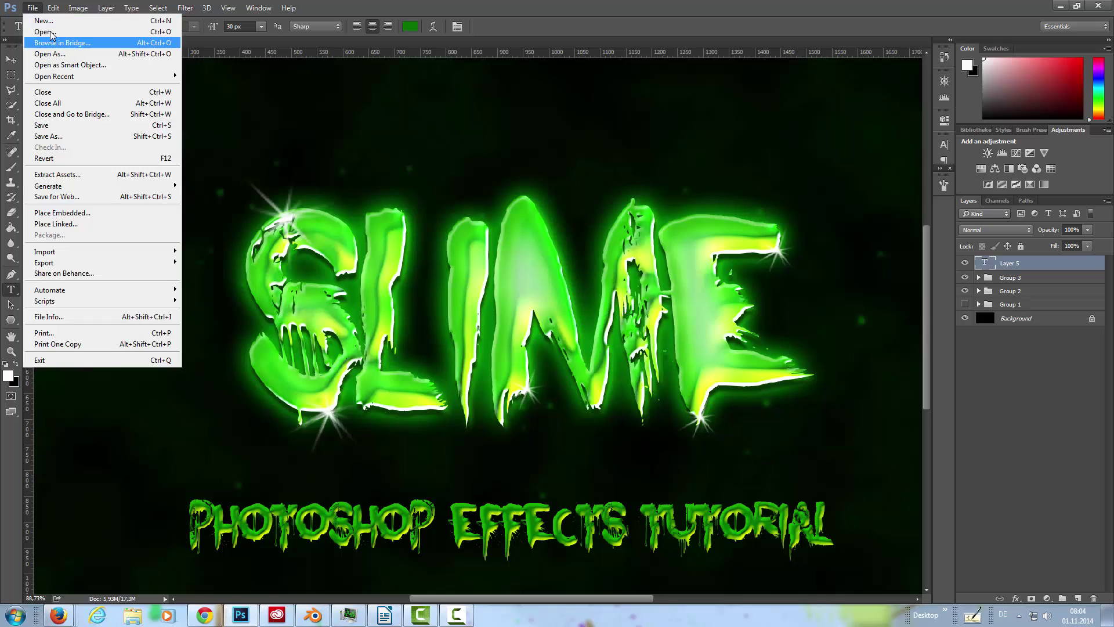
click(54, 23)
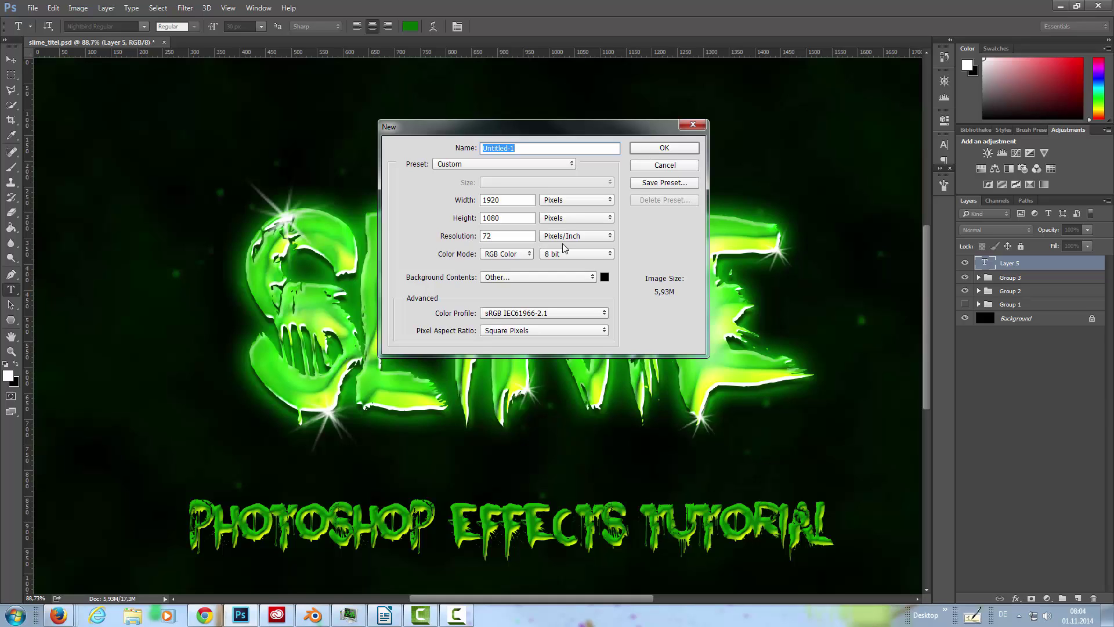
click(584, 276)
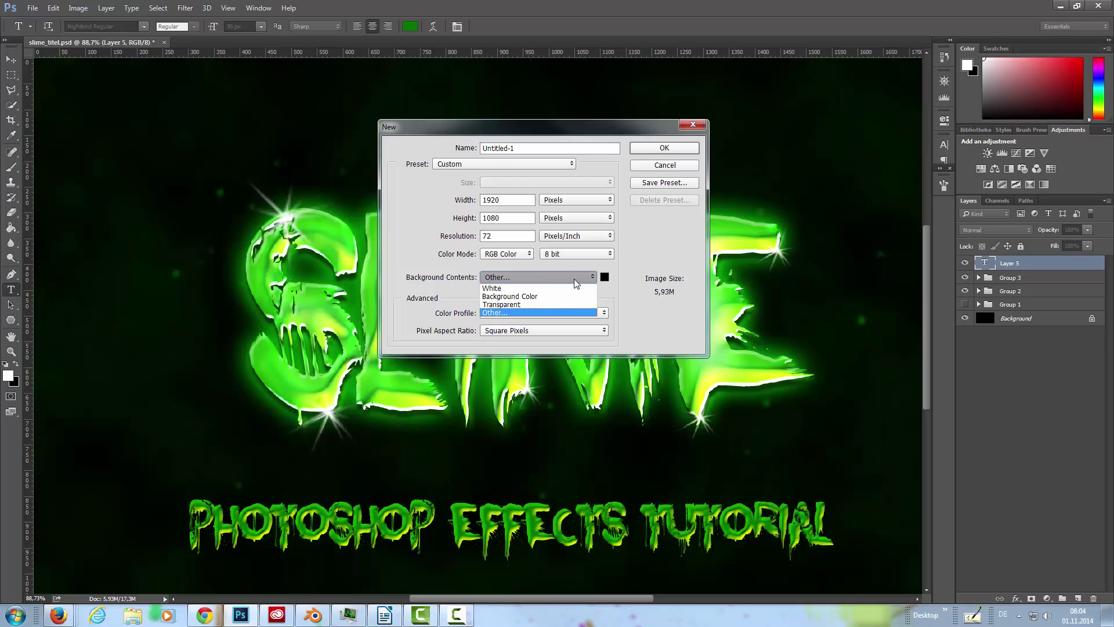
click(524, 297)
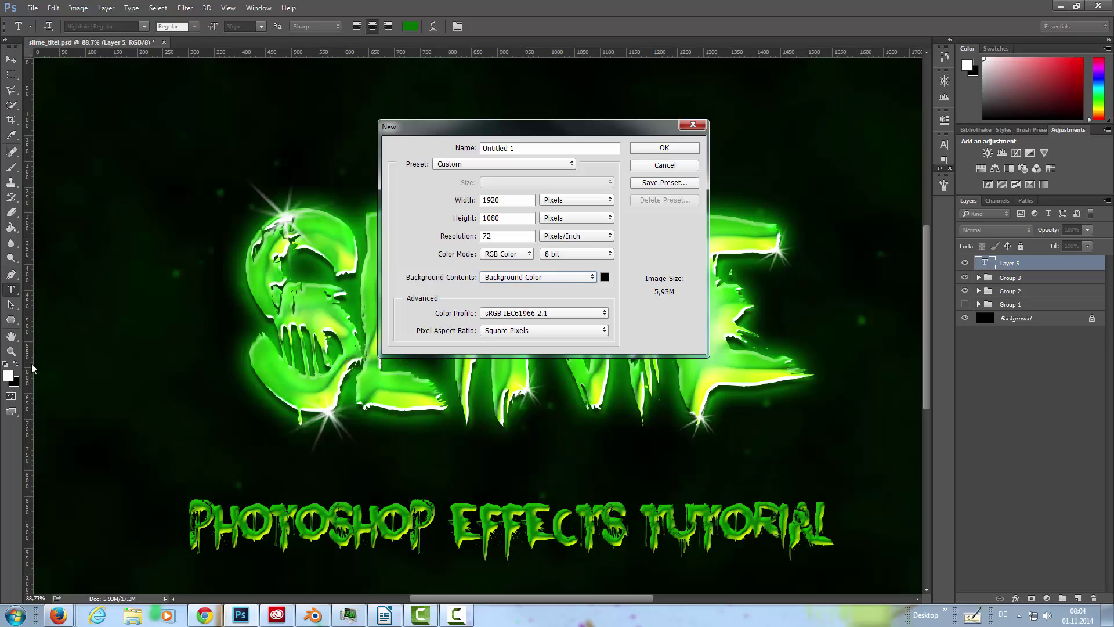
click(572, 278)
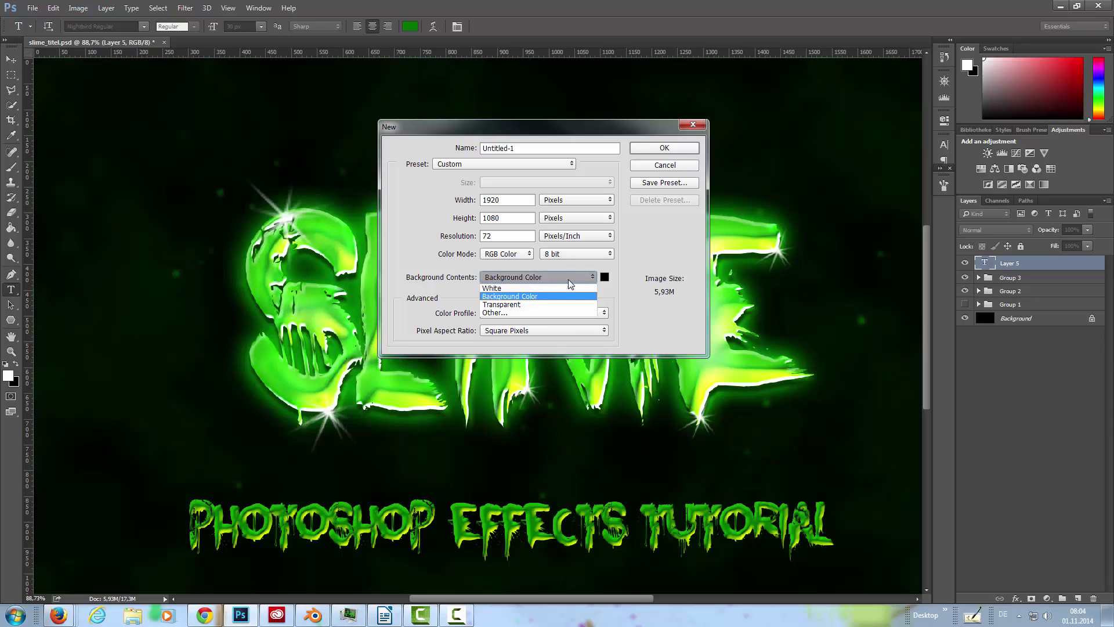
click(499, 314)
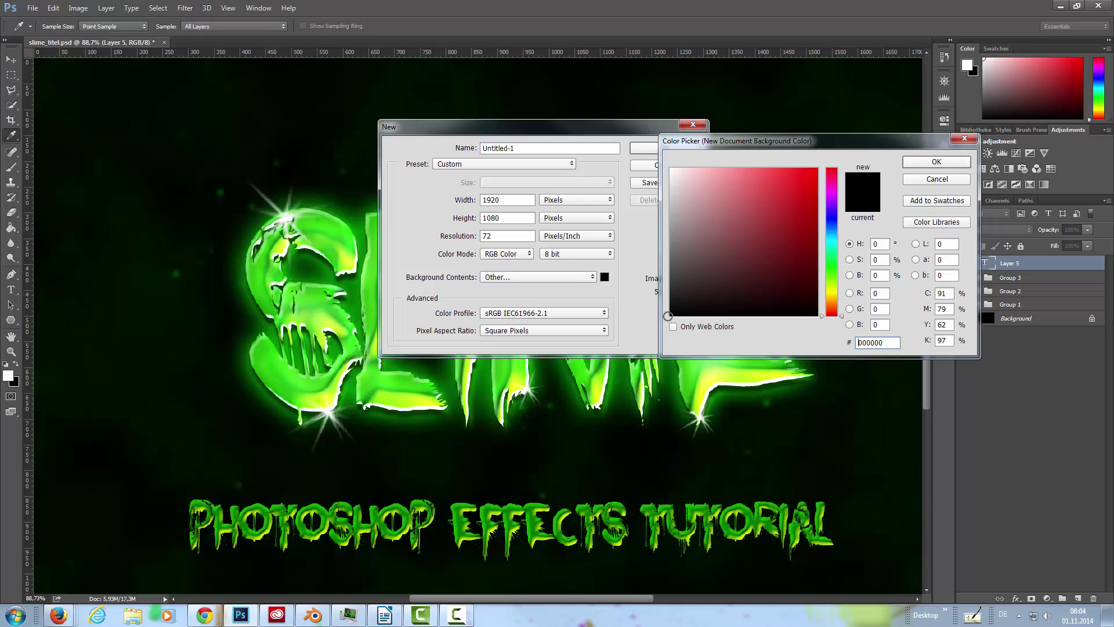
click(948, 162)
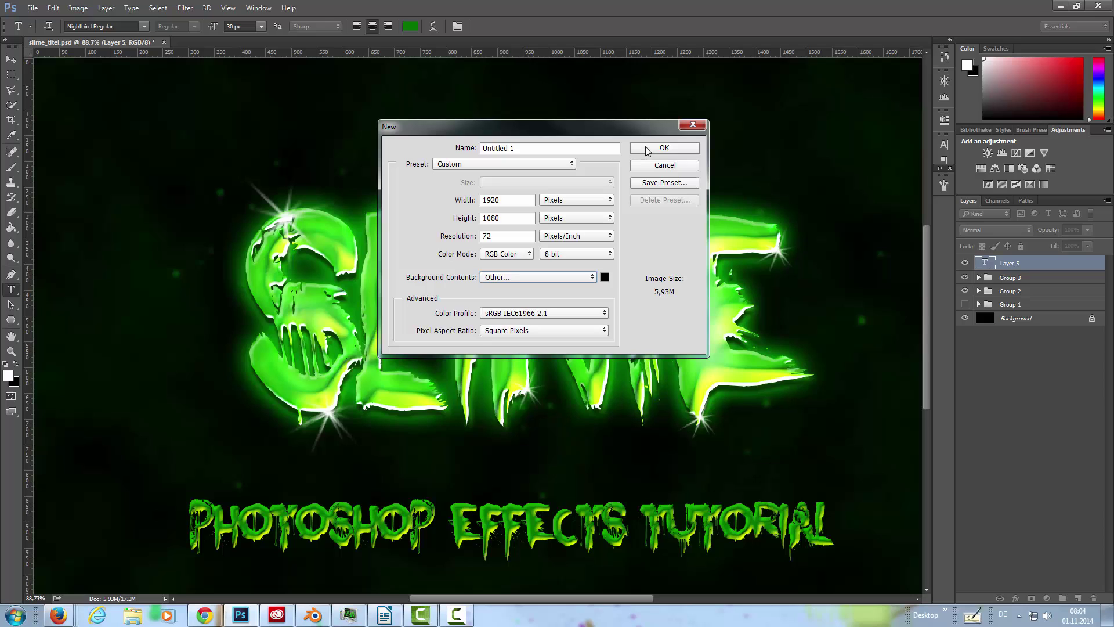
click(646, 147)
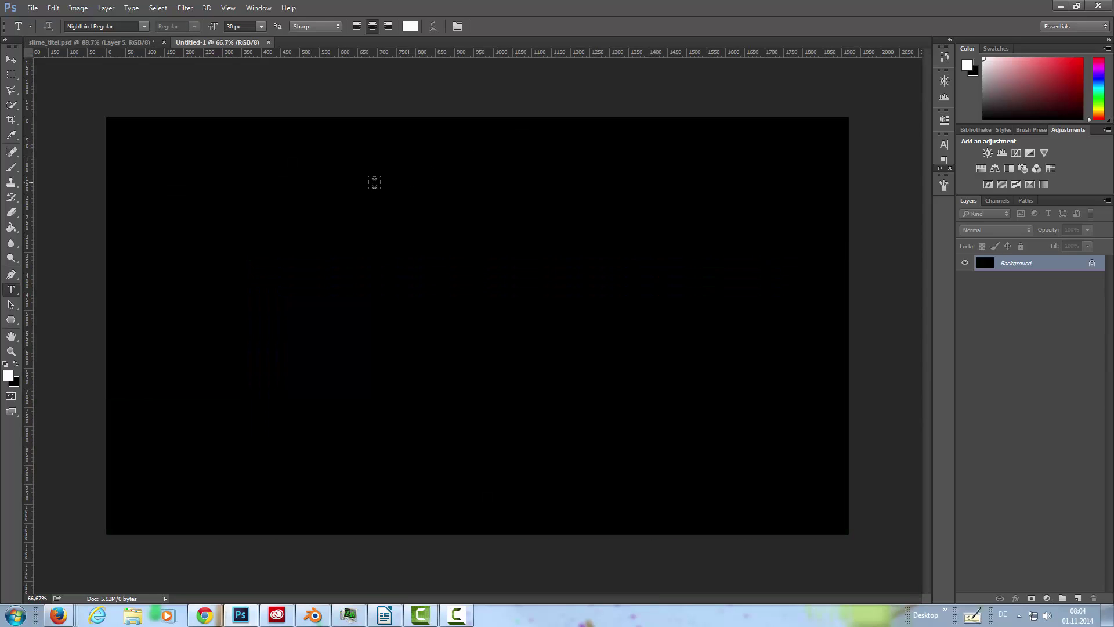
Add the text "SLIME" in white Nightbird Regular at 30 px near the canvas's left side.
click(176, 307)
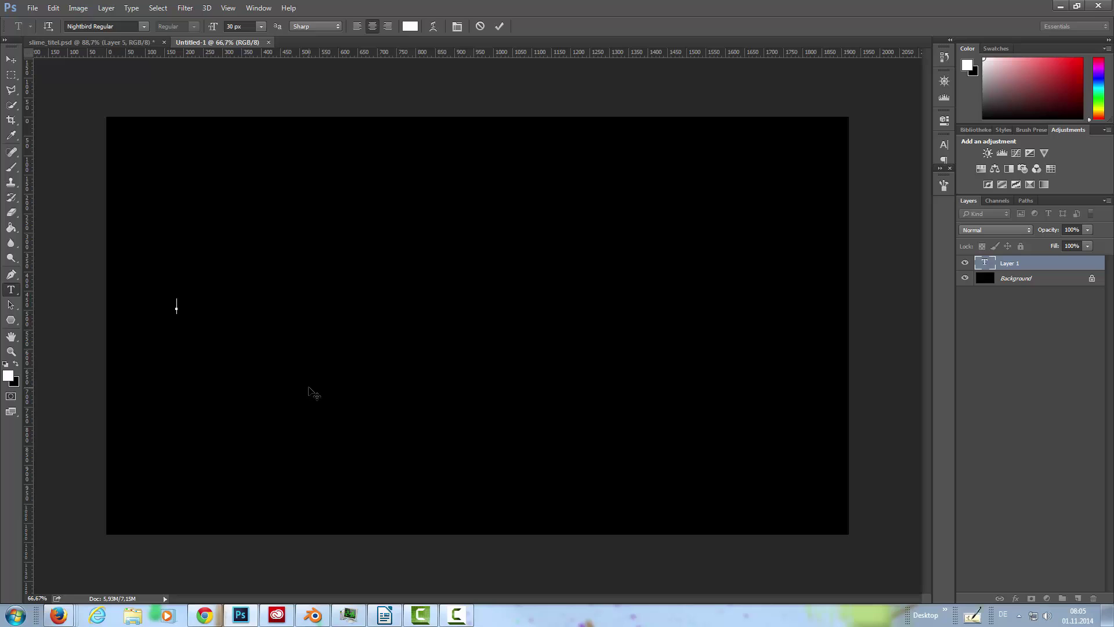
text(SLIME)
key(ctrl+Return)
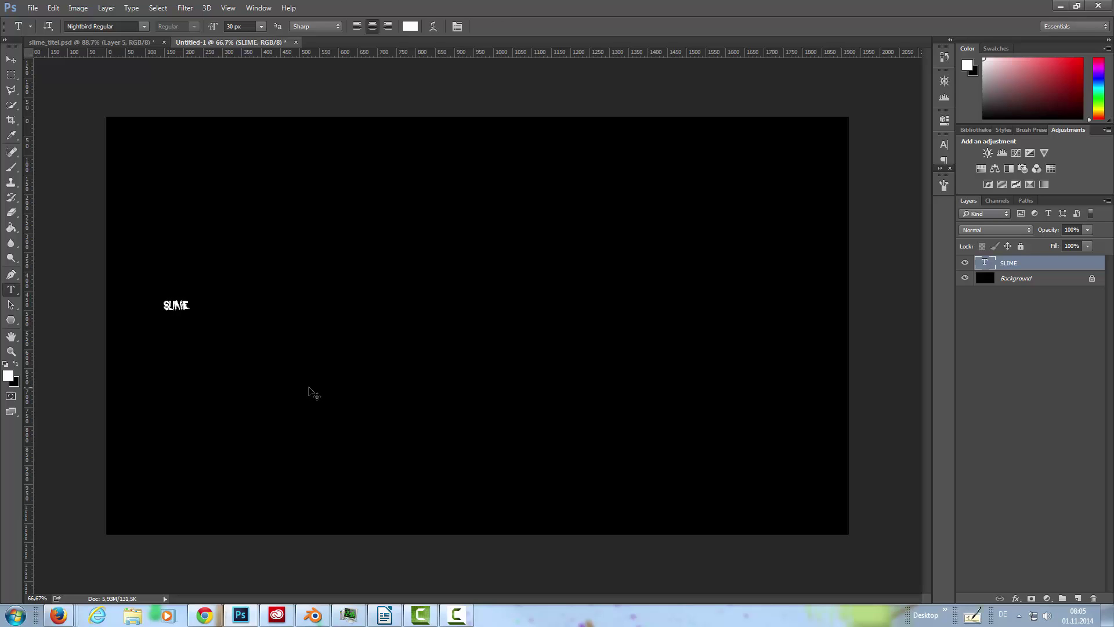
Scale the SLIME text proportionally to about 1574% and centre it on the canvas at X 960, Y 540 px.
key(ctrl+t)
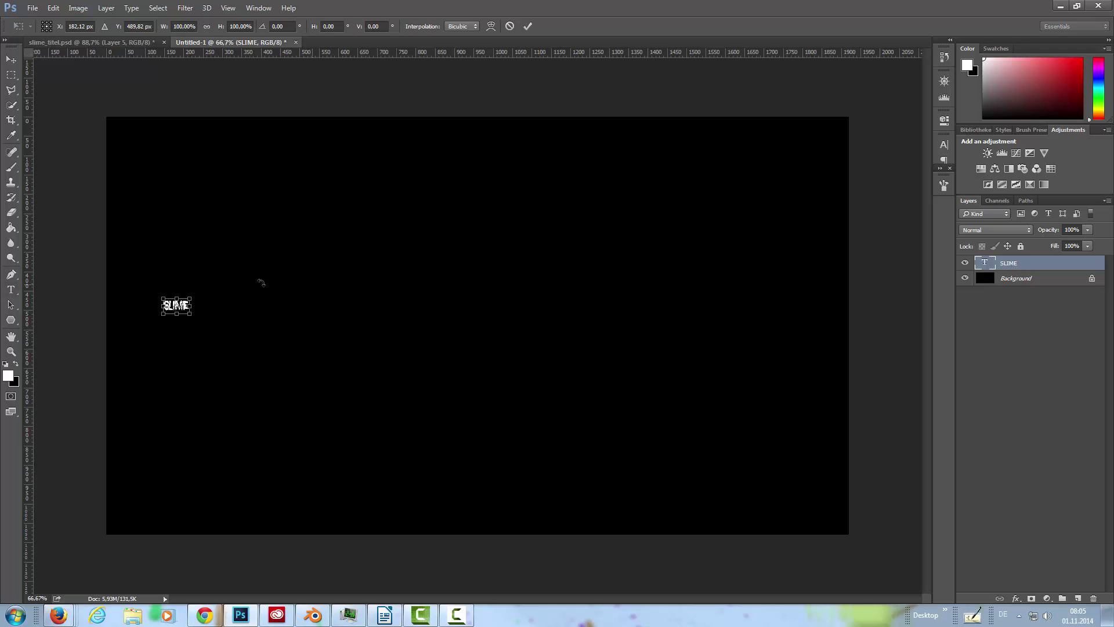
drag(192, 300, 633, 182)
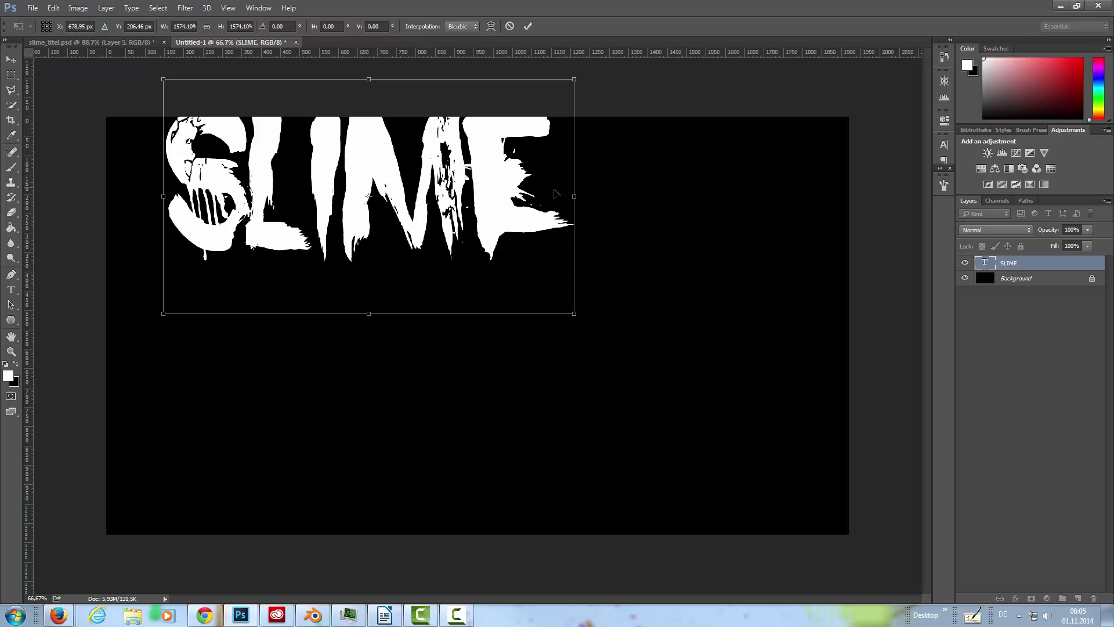
drag(510, 187, 613, 317)
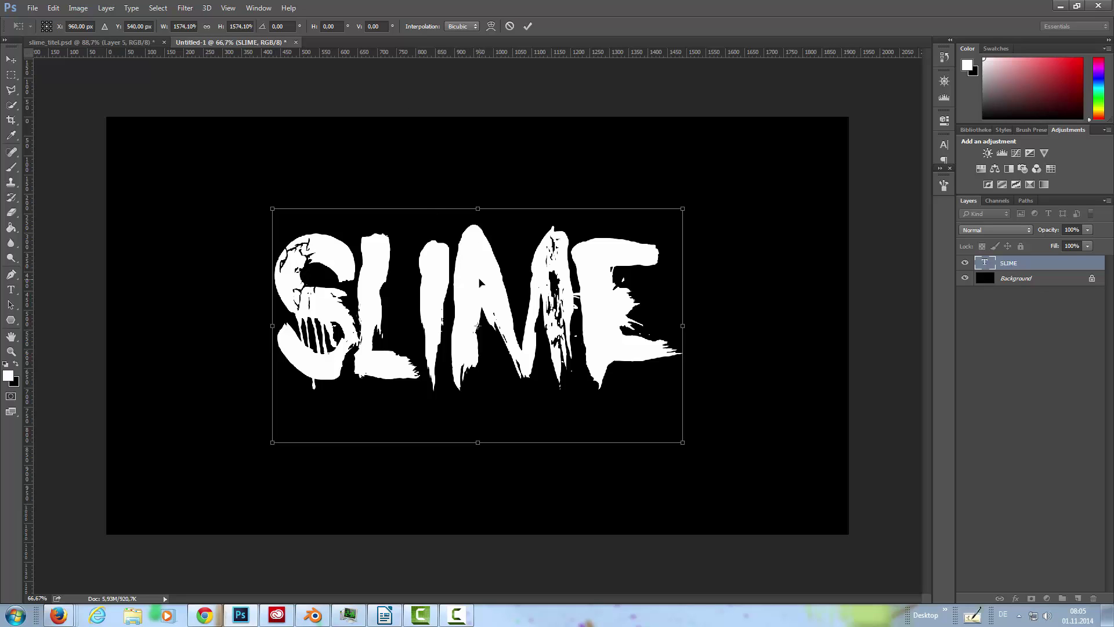
key(t)
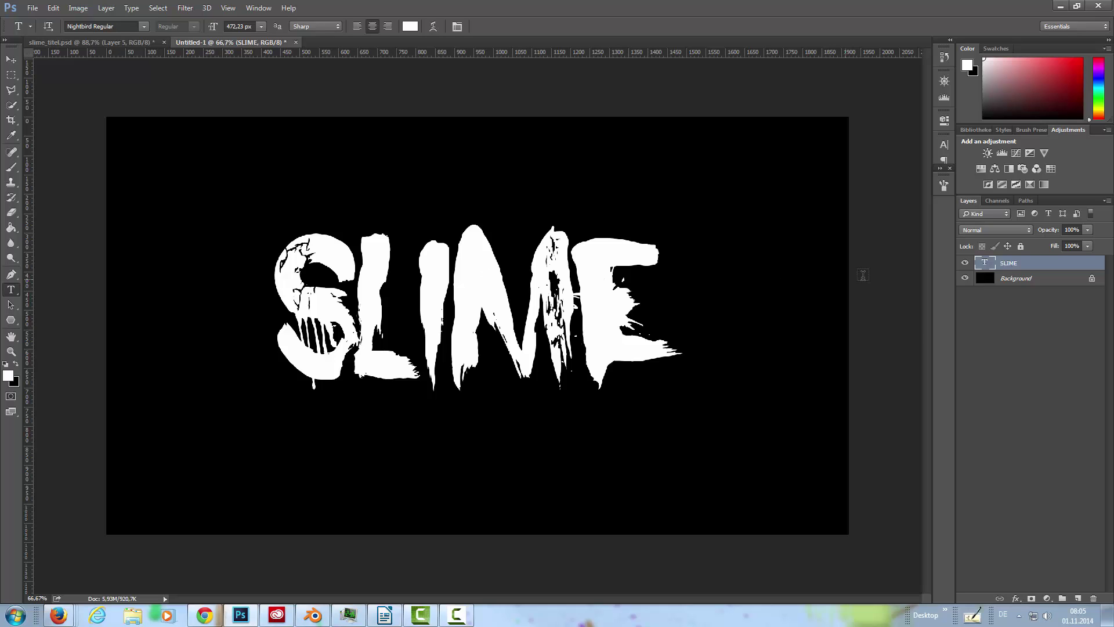
Recolor the SLIME text to medium grey 7f7f7f.
double_click(990, 265)
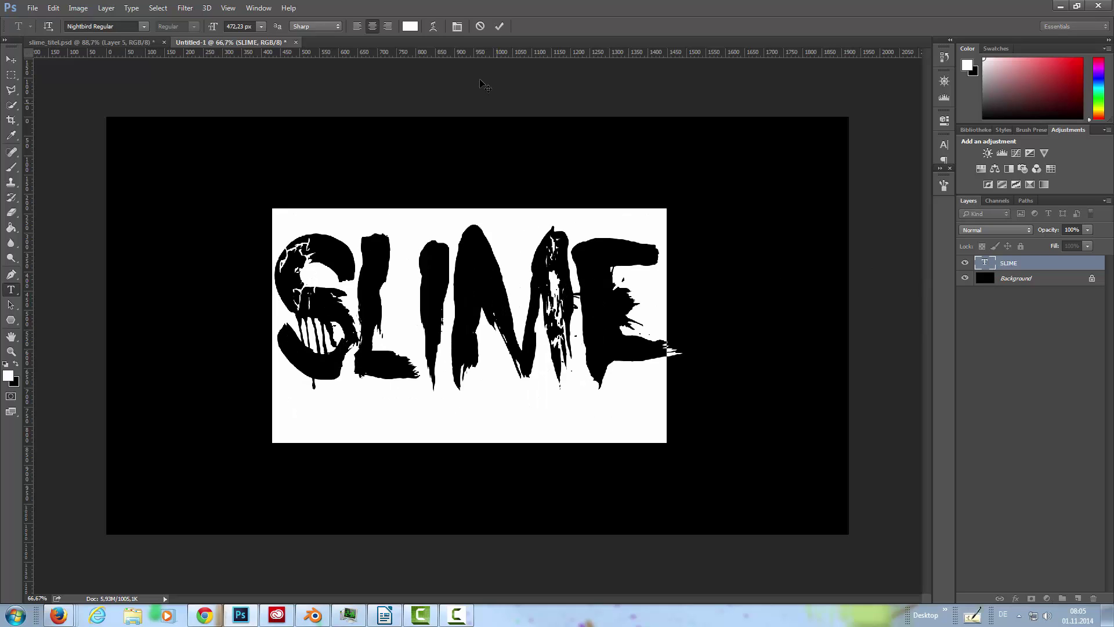
click(410, 26)
mouse_move(709, 251)
mouse_down()
mouse_move(617, 231)
mouse_move(618, 243)
mouse_up()
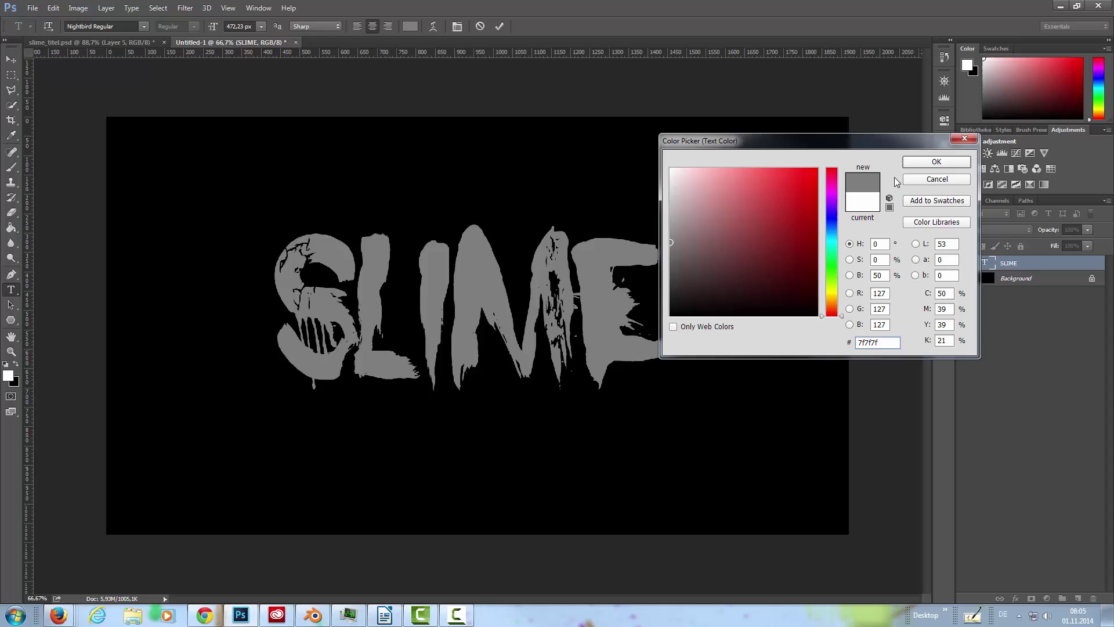
click(936, 162)
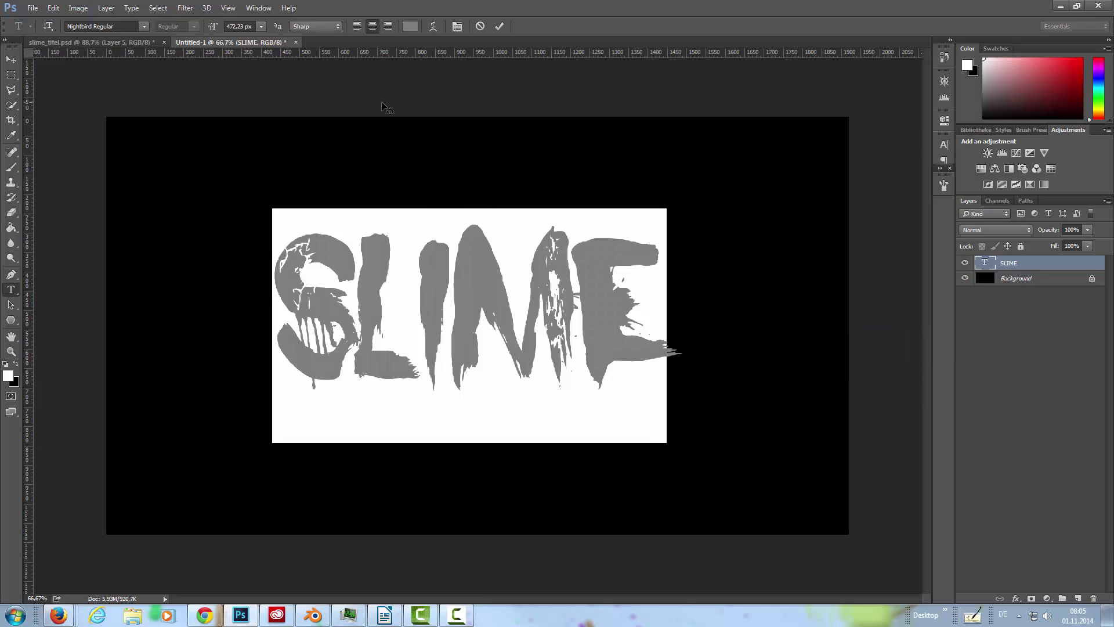
key(ctrl+Return)
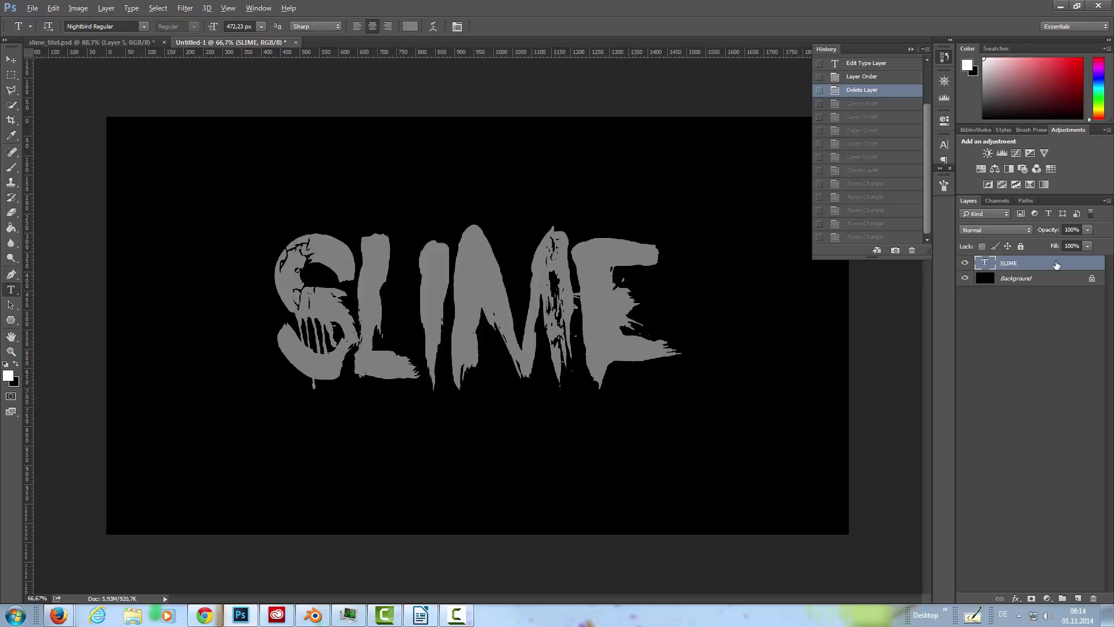
Duplicate the SLIME text layer four times and rename the original layer as SLIME 5.
alt+drag(1056, 264, 1067, 259)
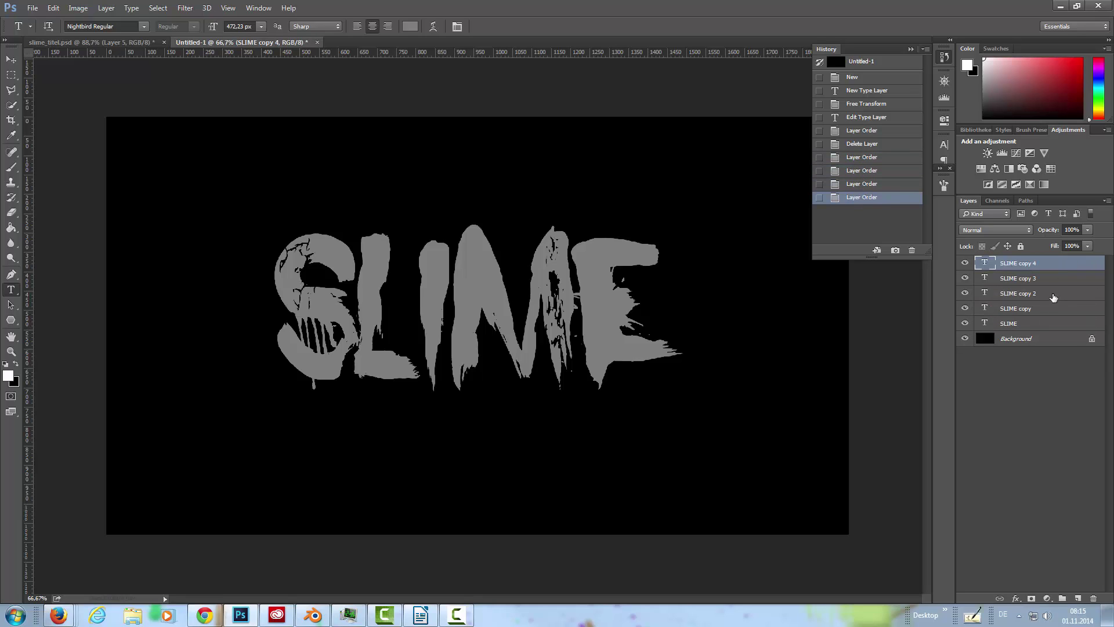
click(1014, 325)
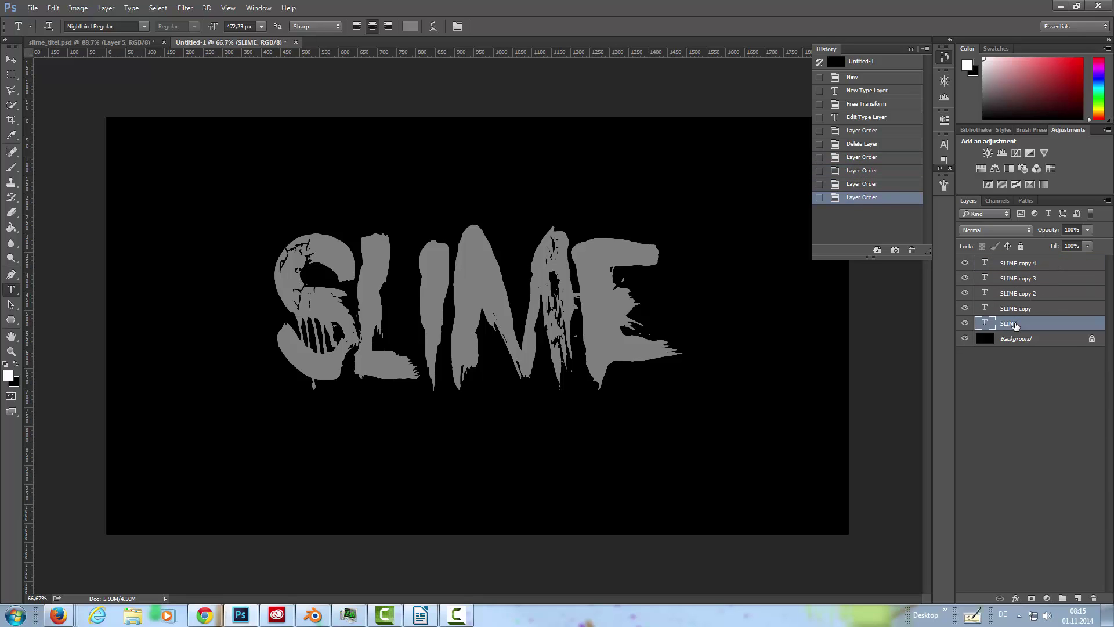
double_click(1015, 325)
click(1024, 323)
text(5)
key(Return)
Rename the SLIME copy layer as SLIME 4.
double_click(1022, 309)
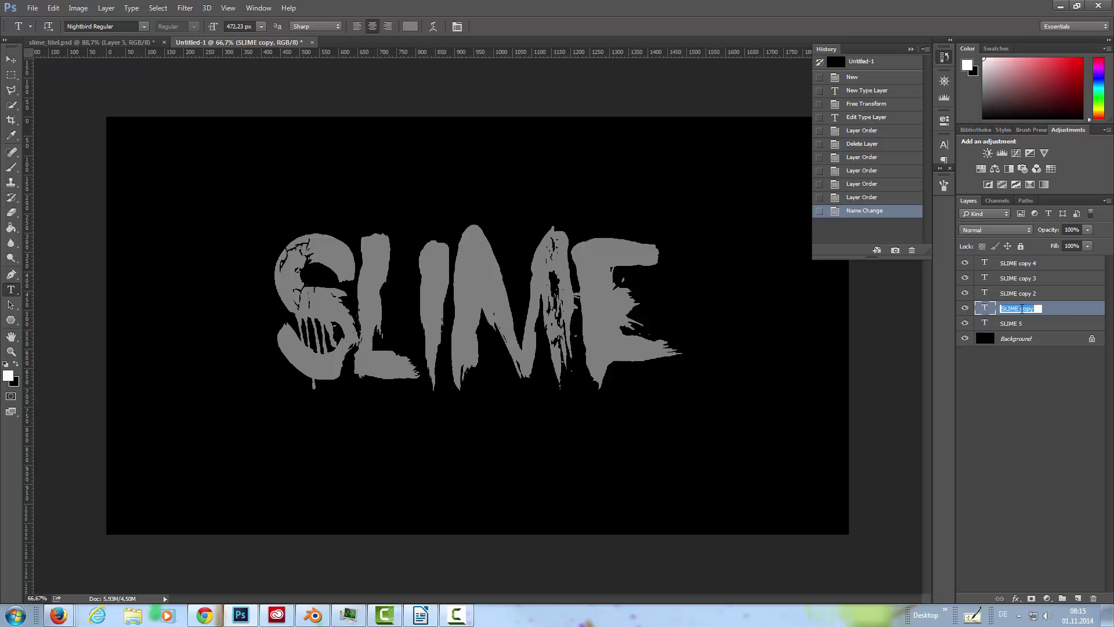
click(1023, 308)
key(BackSpace)
key(BackSpace)
key(BackSpace)
key(BackSpace)
text(4)
key(Return)
Rename the SLIME copy 2 layer as SLIME 3.
double_click(1020, 293)
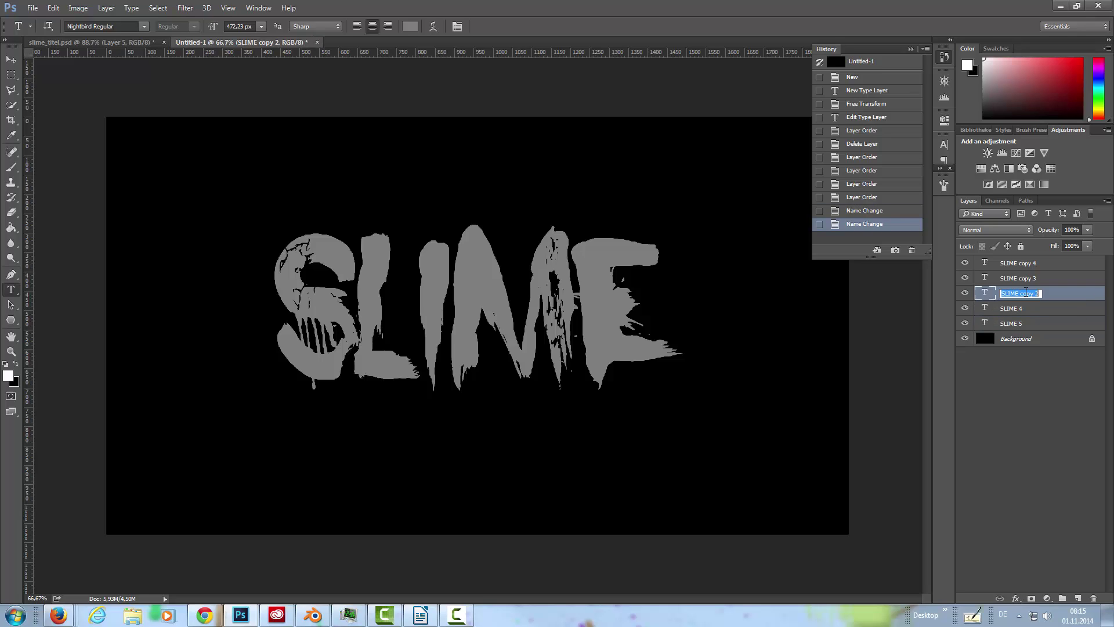
drag(1021, 293, 1041, 294)
key(BackSpace)
text(3)
key(Return)
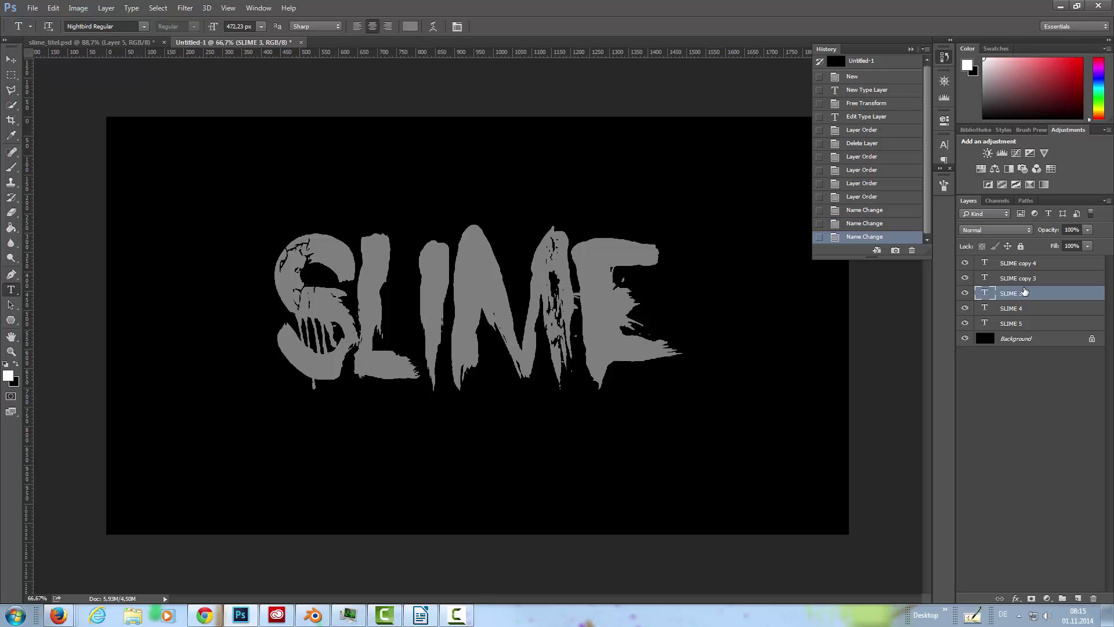
Rename the SLIME copy 3 layer as SLIME 2.
double_click(1025, 279)
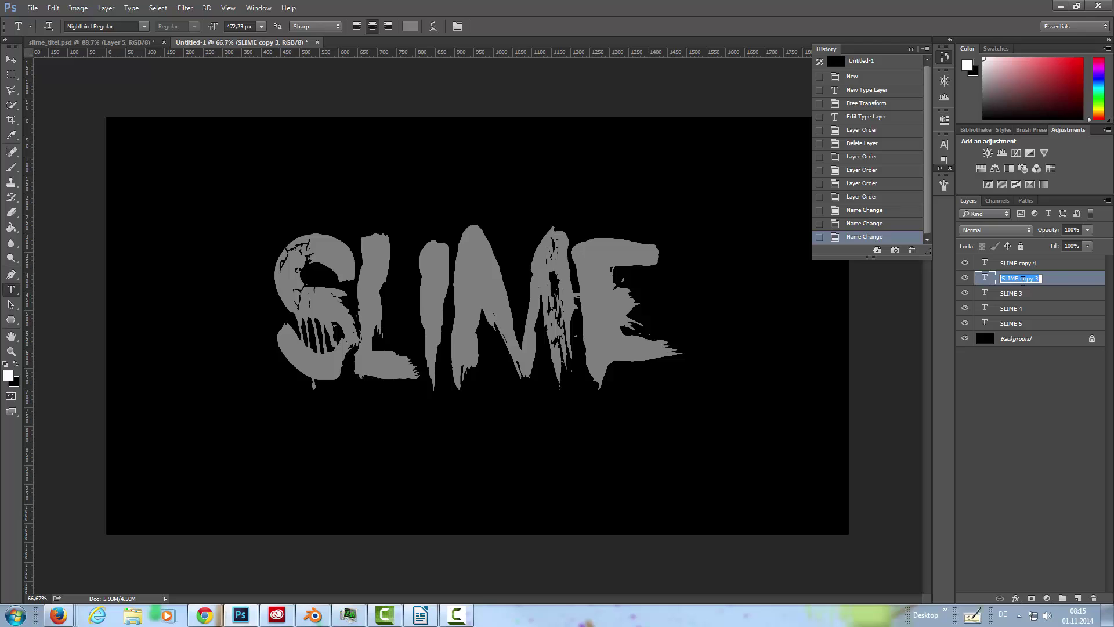
drag(1021, 279, 1054, 278)
key(BackSpace)
text(2)
key(Return)
Rename the topmost text layer, SLIME copy 4, as SLIME 1.
double_click(1023, 263)
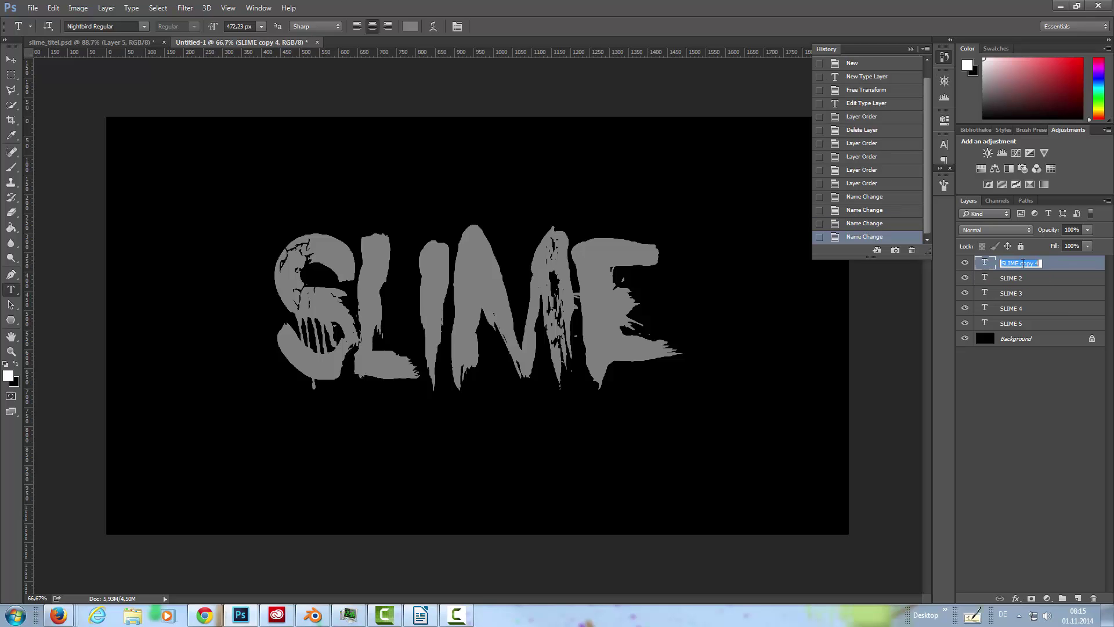
click(1019, 263)
drag(1019, 264, 1050, 268)
text(1)
key(Return)
double_click(1012, 262)
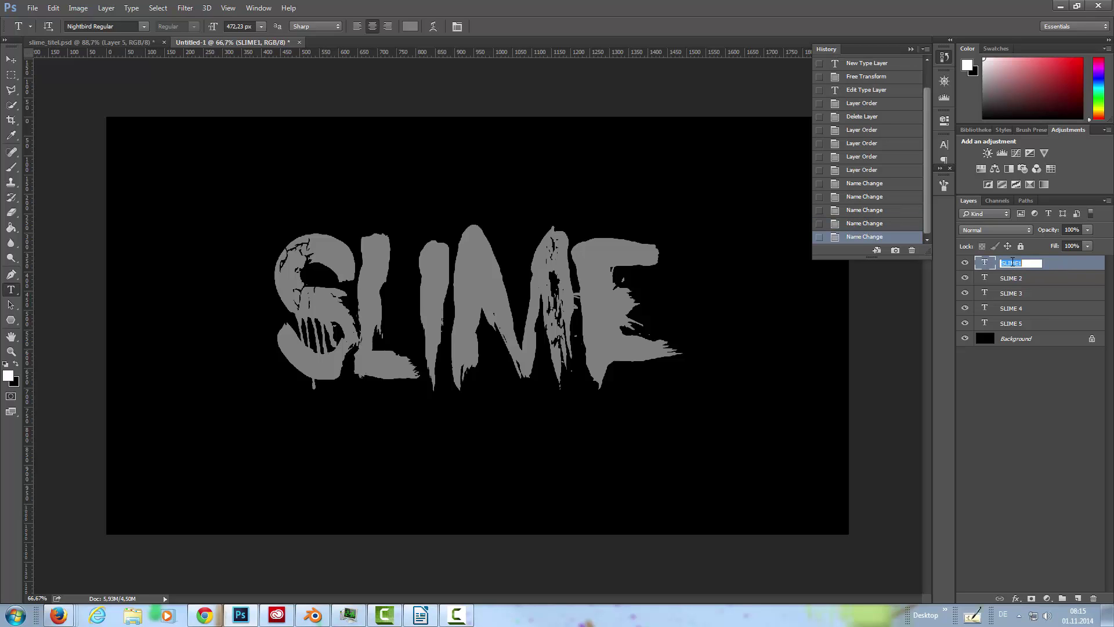
click(1021, 264)
click(1048, 264)
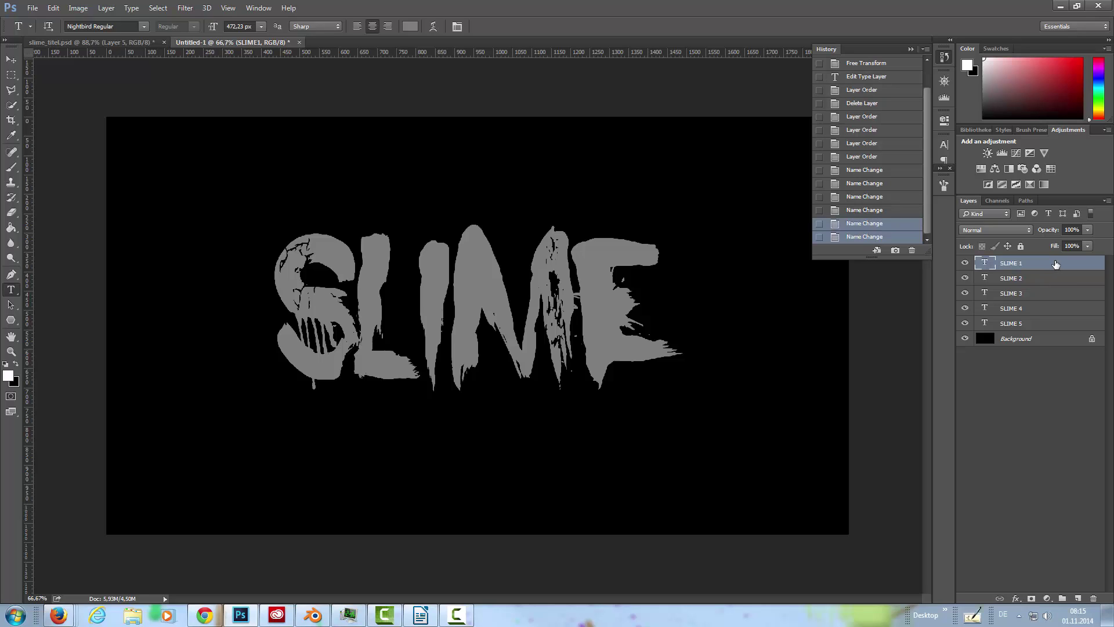
Hide the layers SLIME 1, SLIME 2, SLIME 3 and SLIME 4.
click(965, 264)
click(966, 278)
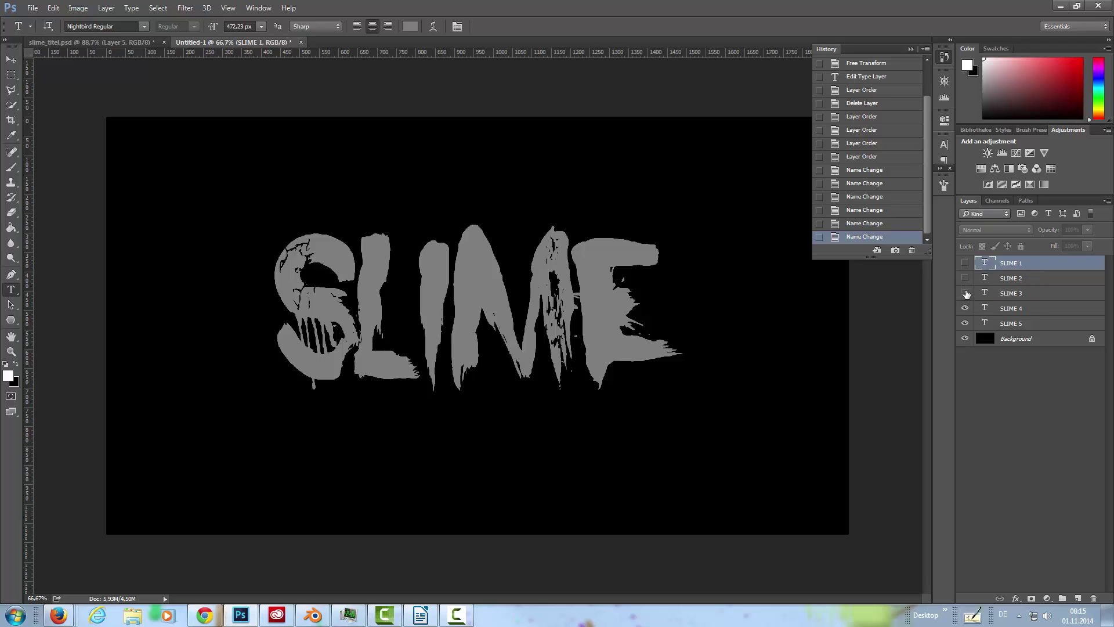
click(966, 293)
click(965, 308)
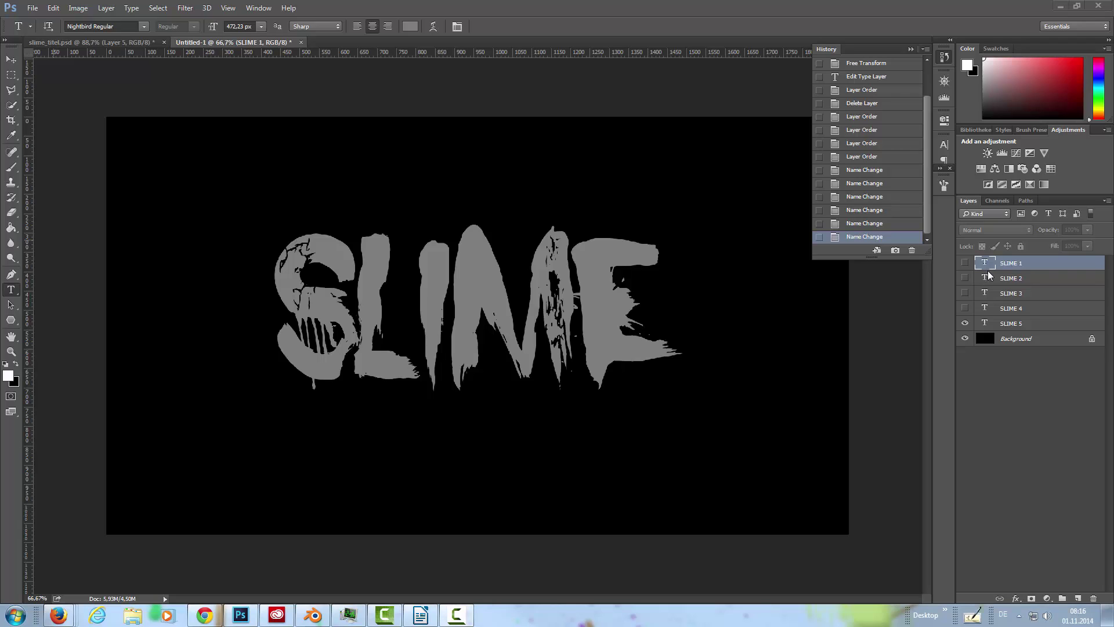
Add a smooth Inner Bevel to the SLIME 5 layer with a depth of 215% and a size of 40 px.
click(1038, 327)
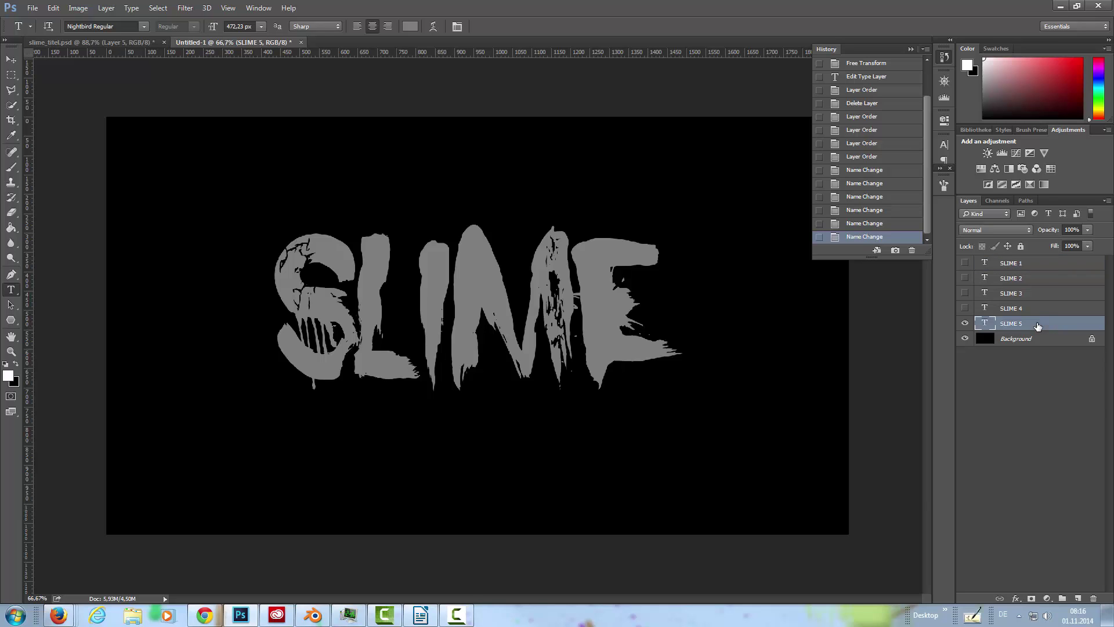
double_click(1037, 327)
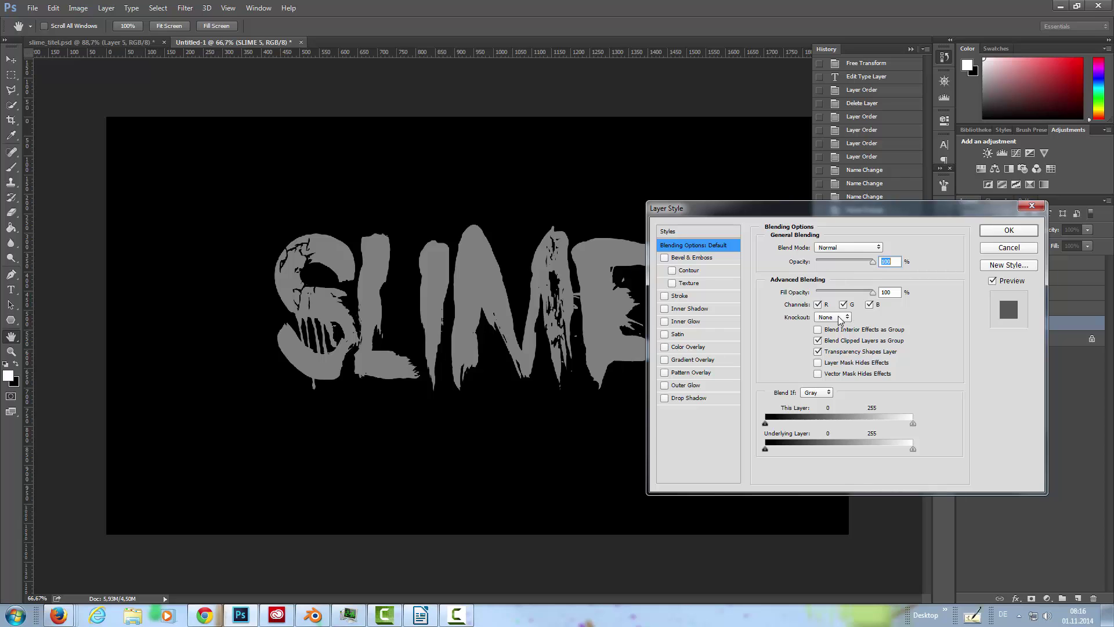
click(682, 260)
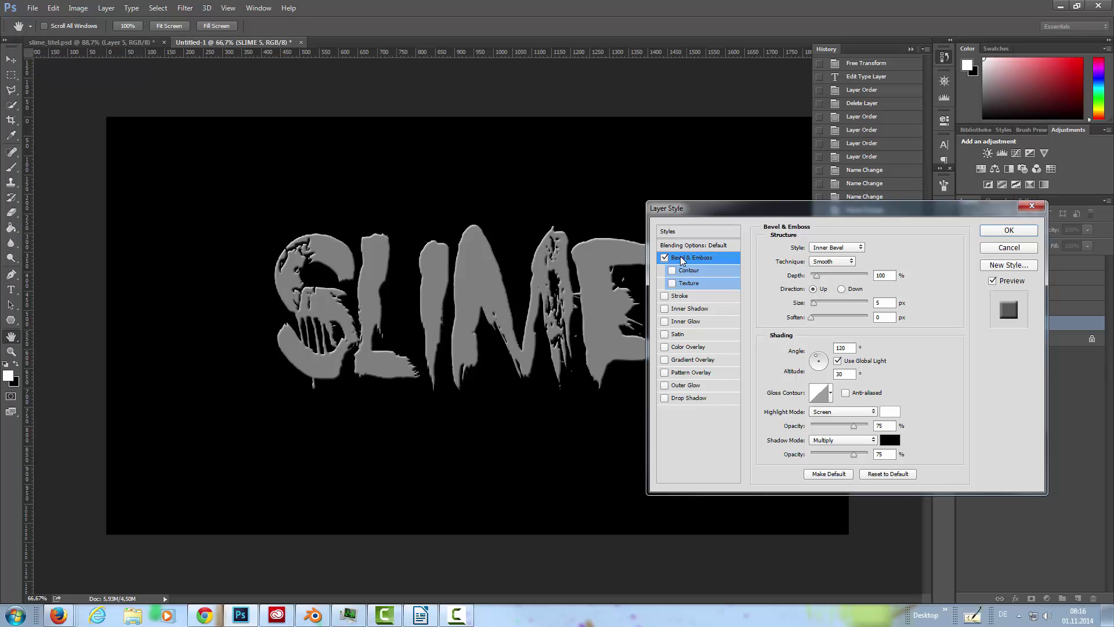
mouse_move(817, 275)
mouse_down()
mouse_move(829, 273)
mouse_move(820, 277)
mouse_up()
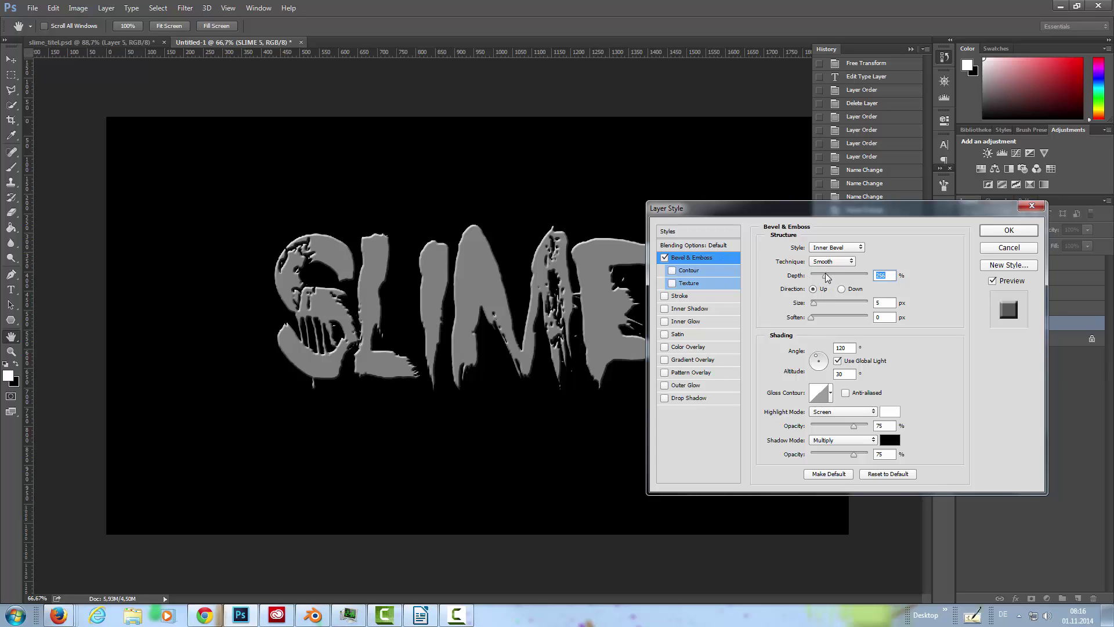
mouse_move(825, 275)
mouse_down()
mouse_move(854, 275)
mouse_move(798, 278)
mouse_move(817, 277)
mouse_up()
drag(820, 305, 824, 306)
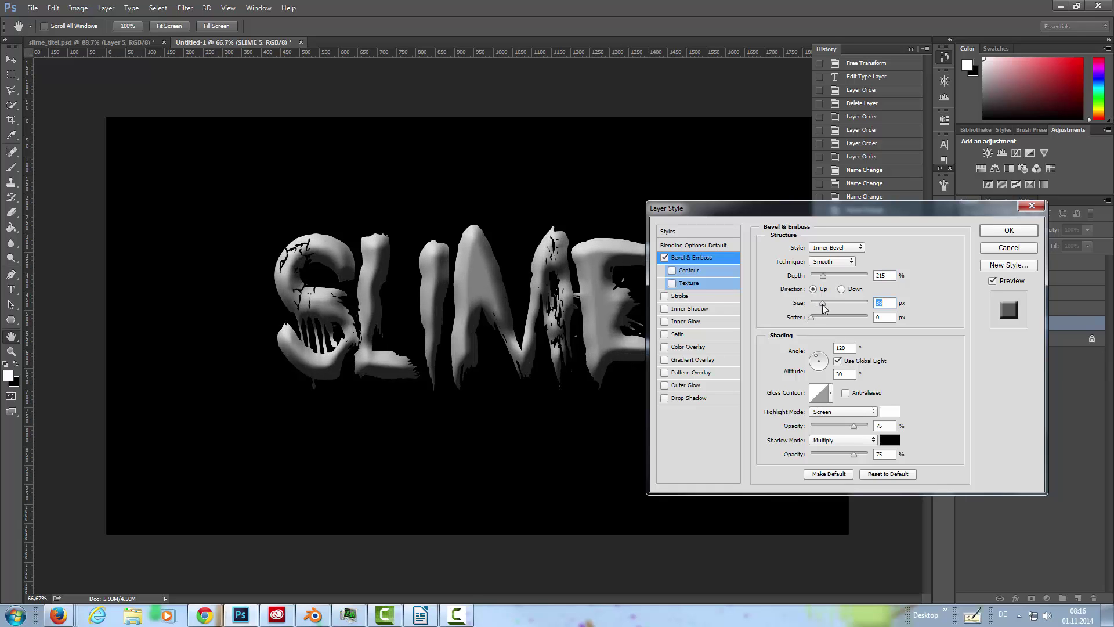
drag(825, 308, 825, 309)
Set the bevel's light angle to -20° with altitude 26°, and its highlight to bright green #04fb2d at 54% opacity.
mouse_move(818, 358)
mouse_down()
mouse_move(835, 369)
mouse_move(824, 364)
mouse_up()
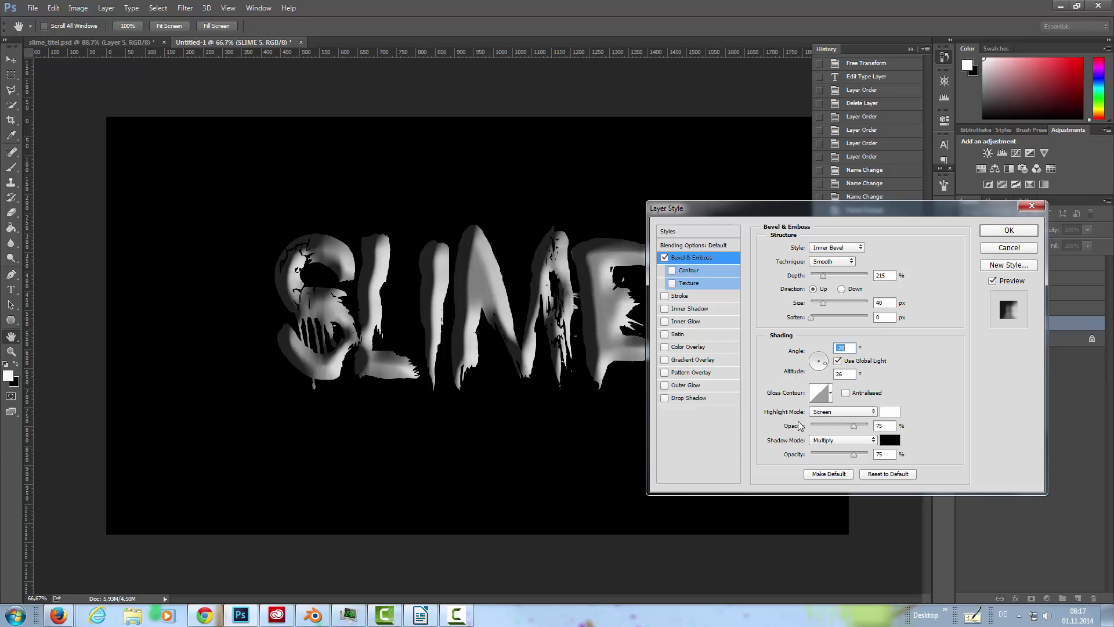
click(889, 411)
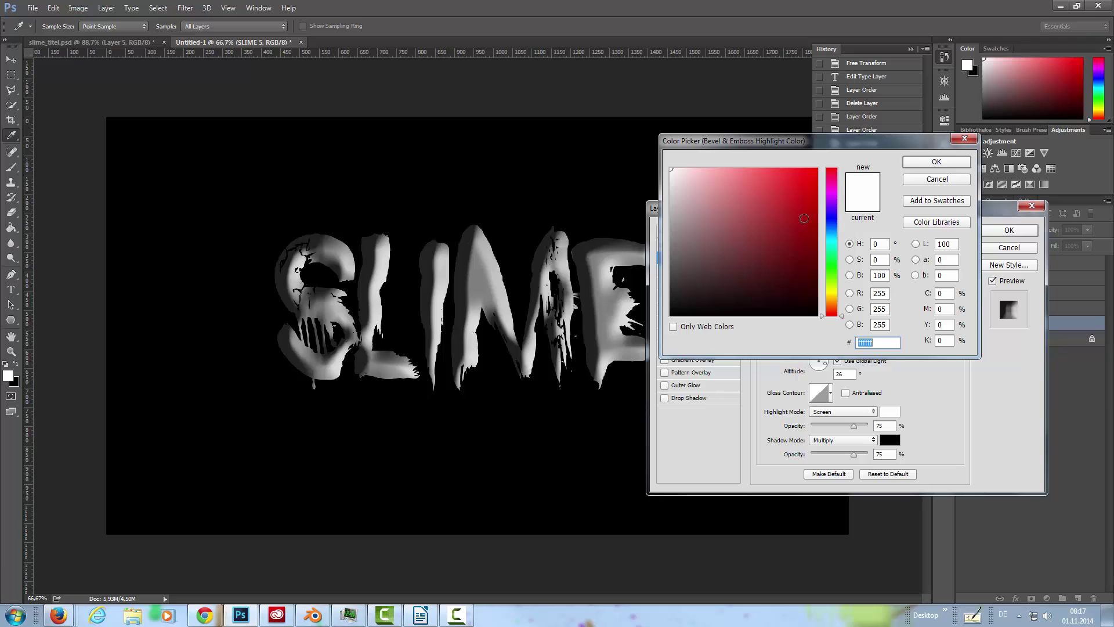
mouse_move(835, 258)
mouse_down()
mouse_move(835, 278)
mouse_move(835, 263)
mouse_up()
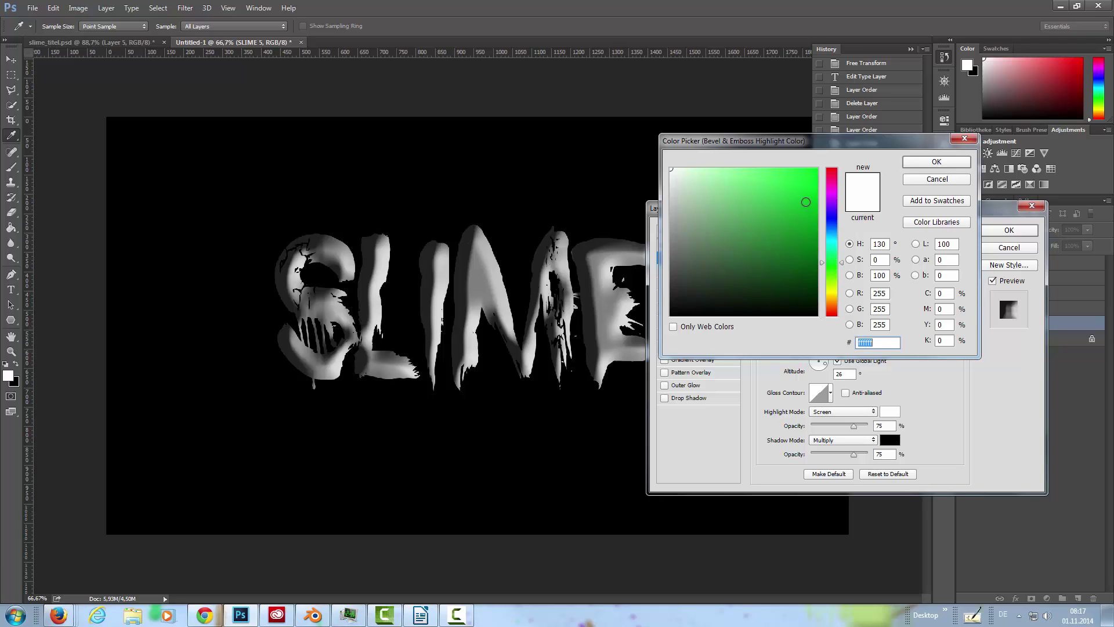
click(816, 170)
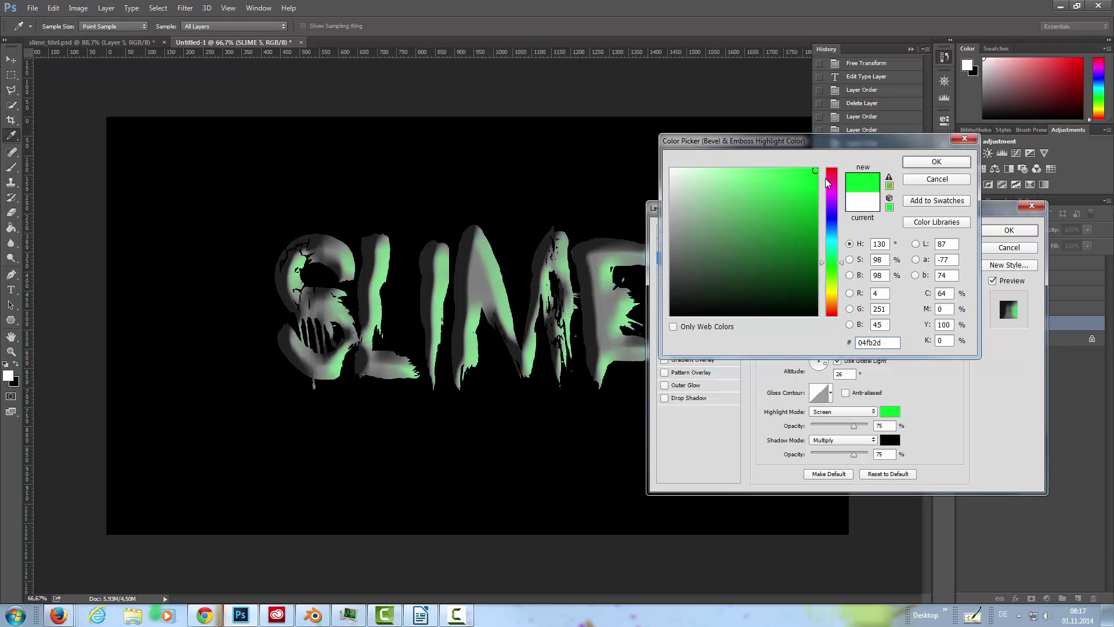
click(958, 164)
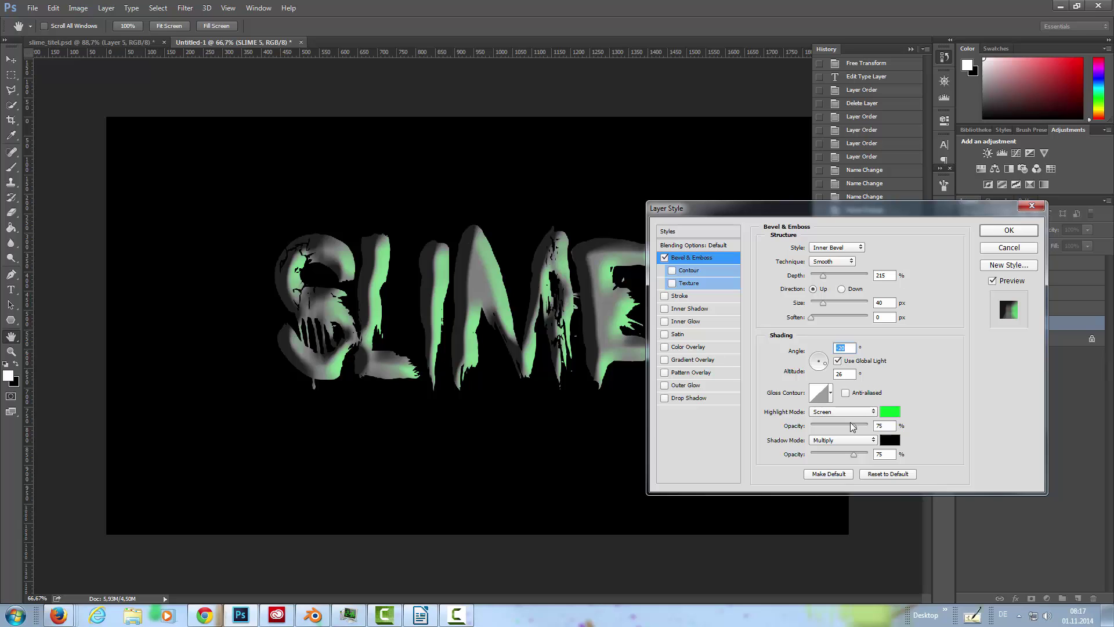
drag(854, 429, 841, 428)
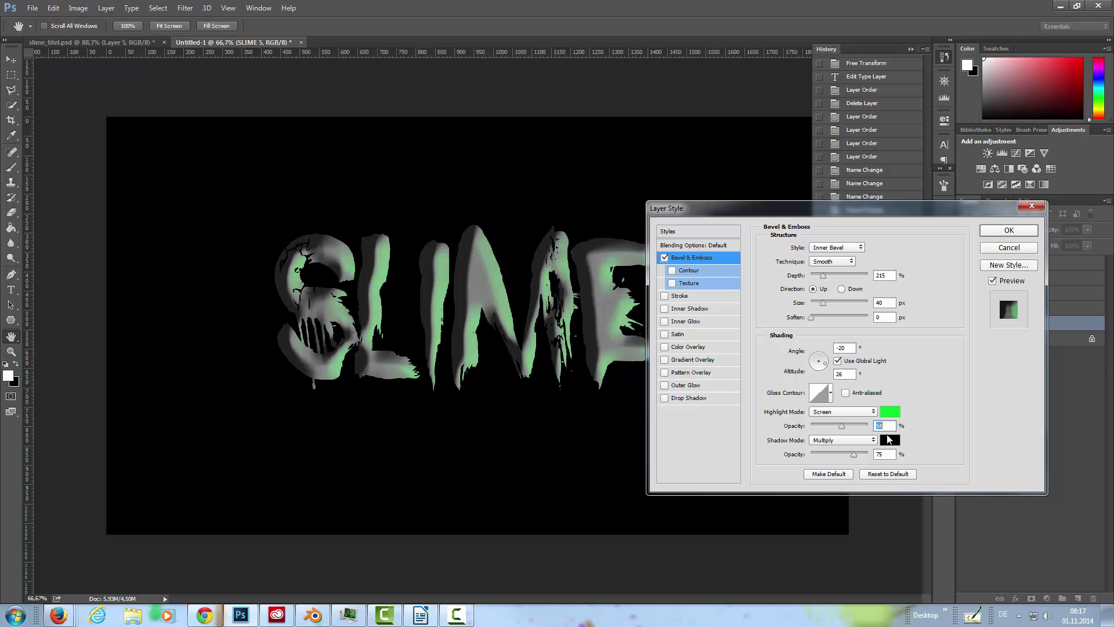
Set the bevel's shadow mode to Screen with the light green colour #81ff3c.
click(845, 441)
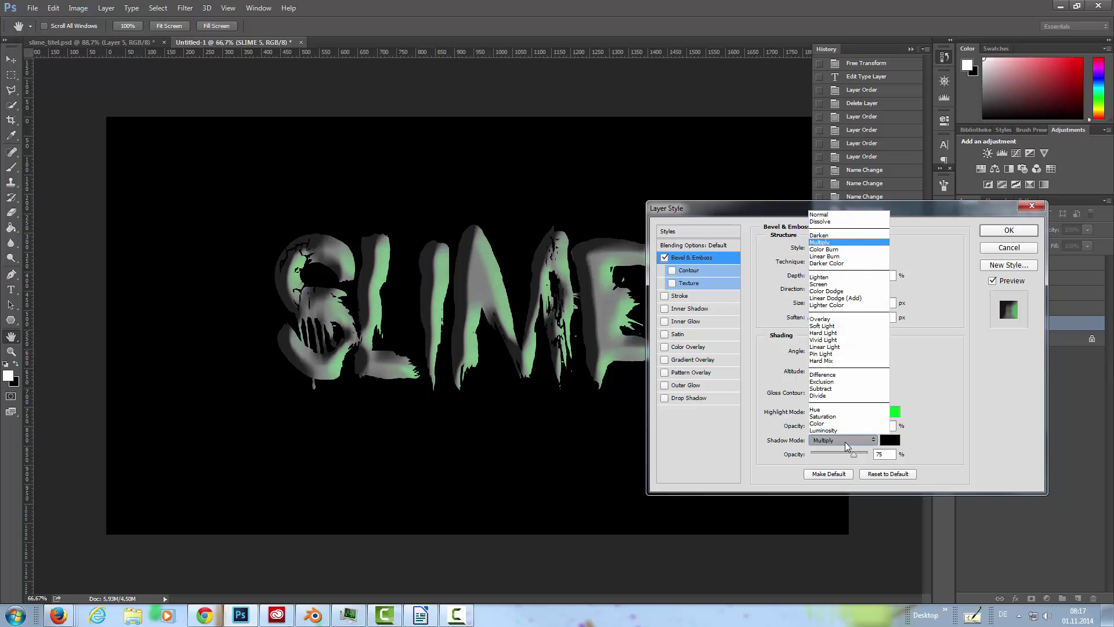
click(839, 283)
click(887, 440)
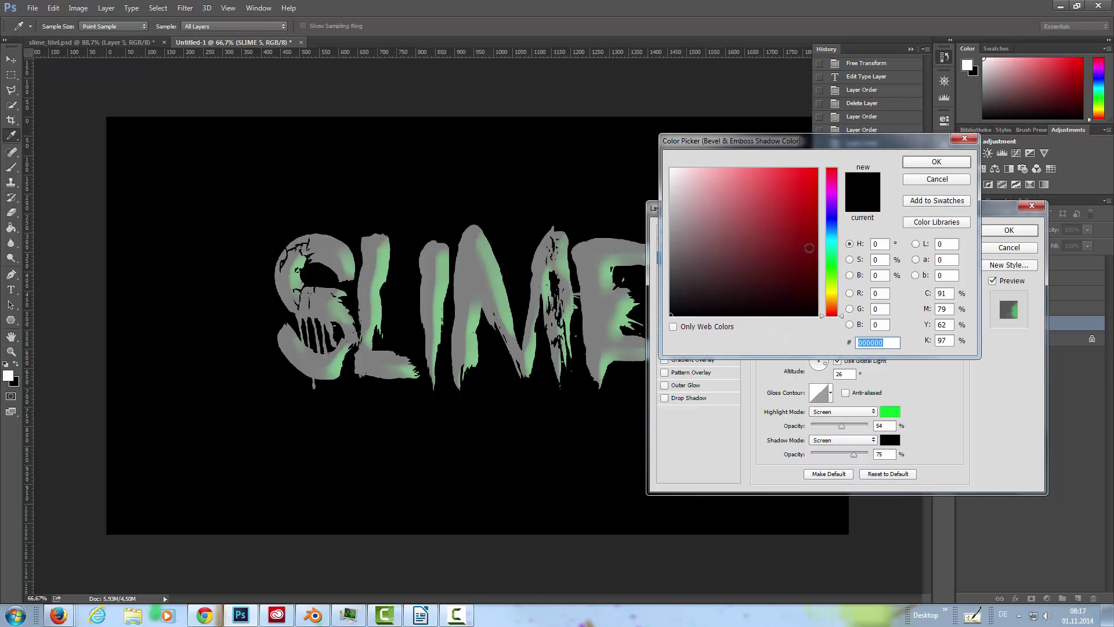
click(832, 260)
drag(834, 267, 834, 276)
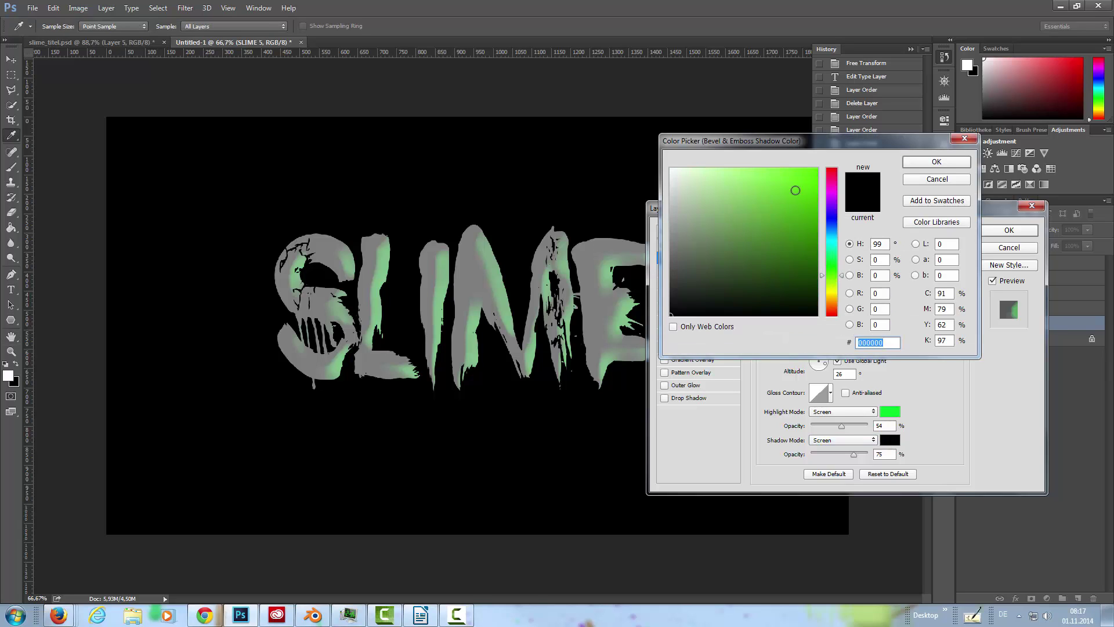
drag(794, 189, 783, 168)
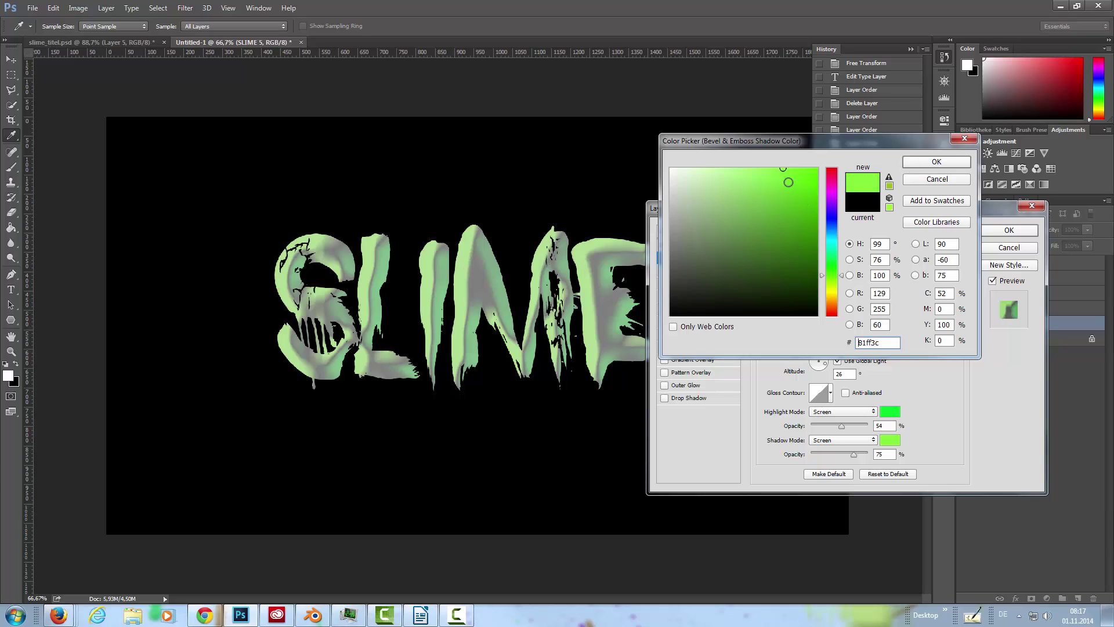
click(932, 163)
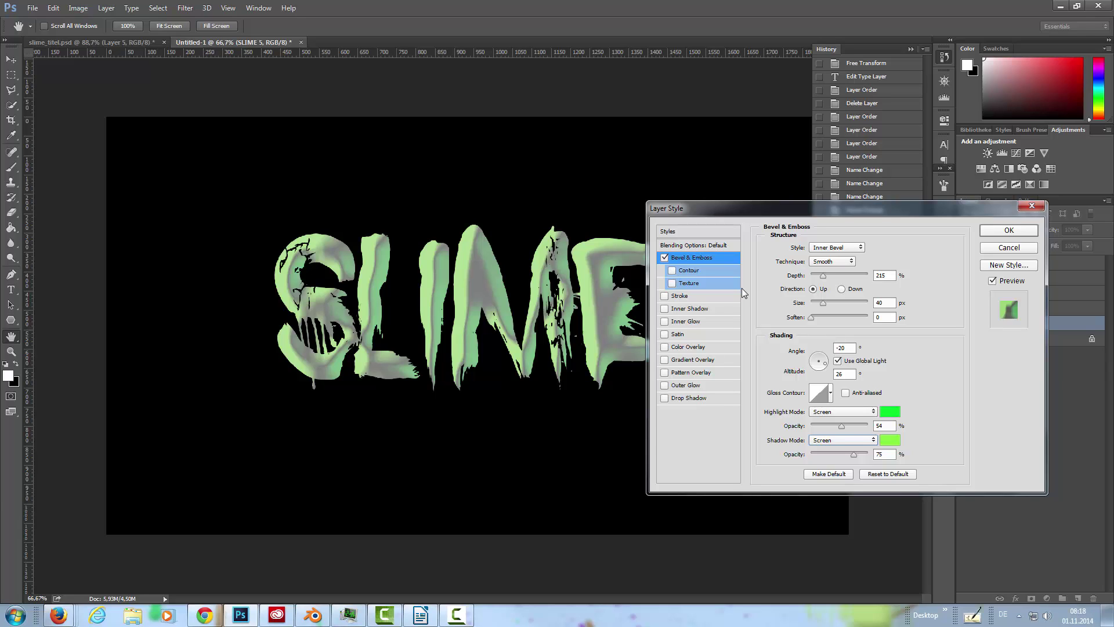
Add an Inner Shadow to the SLIME 5 layer in dark green #047f04.
click(670, 312)
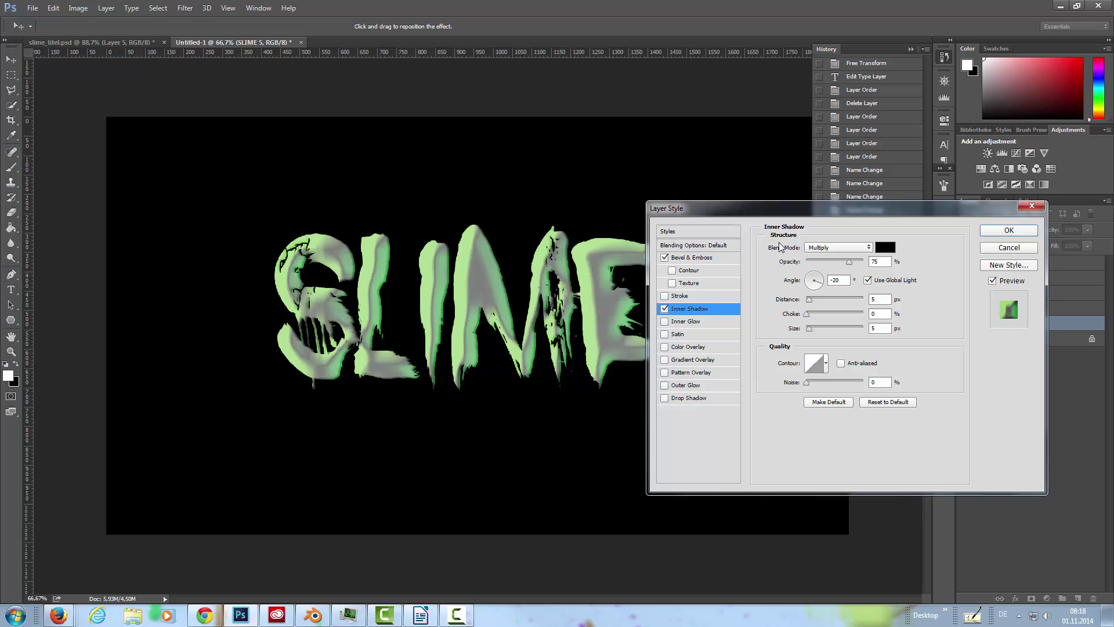
click(886, 248)
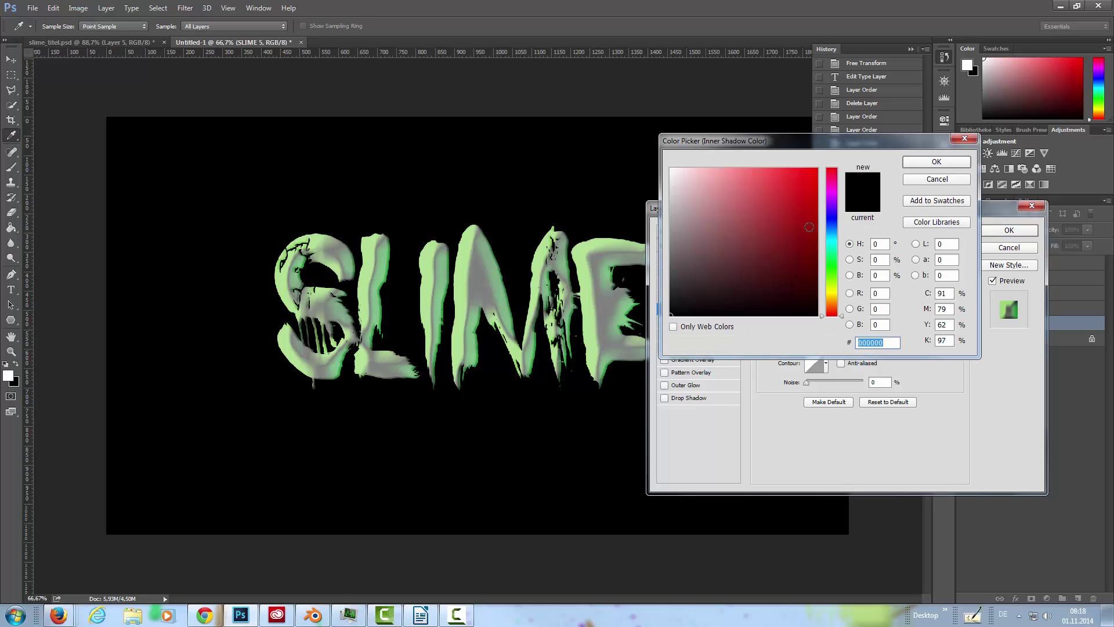
click(836, 269)
drag(835, 271, 834, 277)
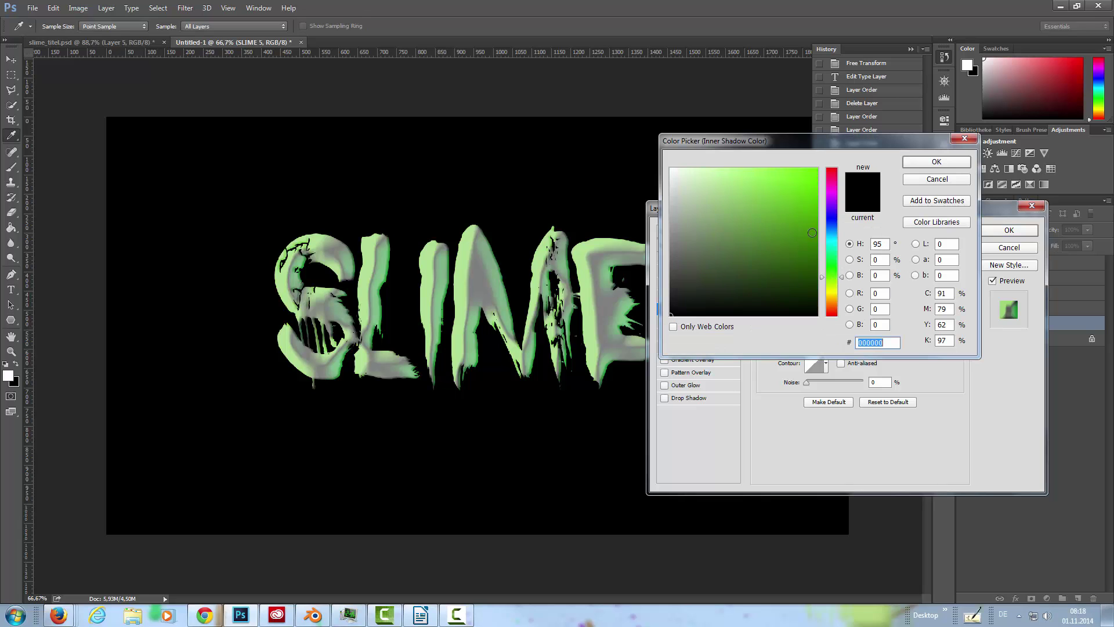
click(836, 266)
click(819, 235)
drag(822, 236, 813, 242)
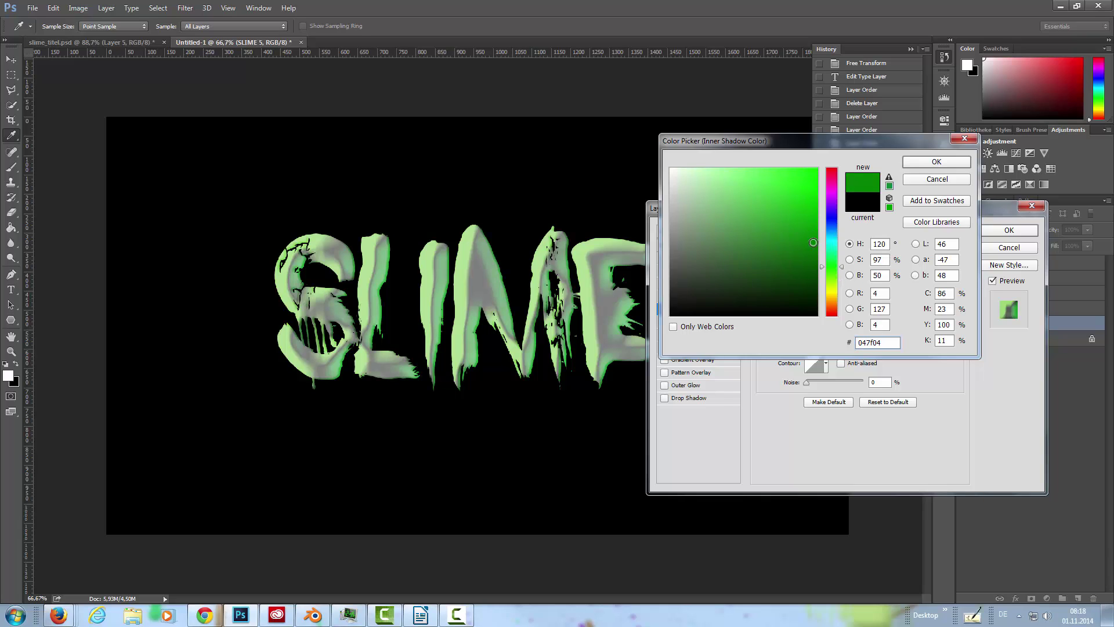
click(917, 168)
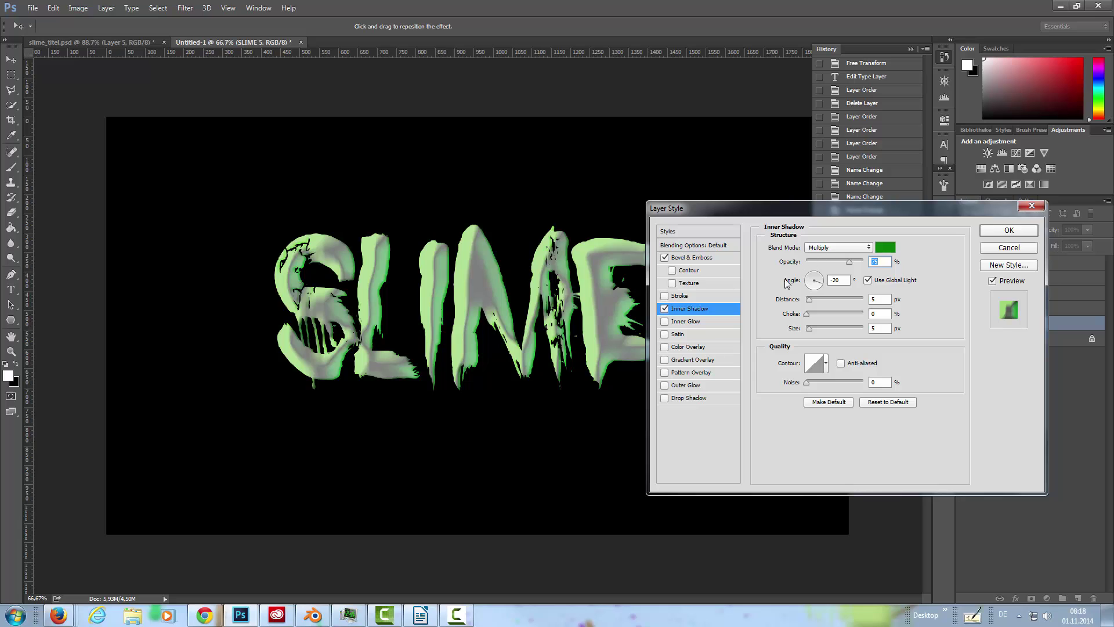
Turn off global light for the inner shadow and set its angle to 132°, distance to 137 px and size to 131 px.
drag(809, 328, 836, 326)
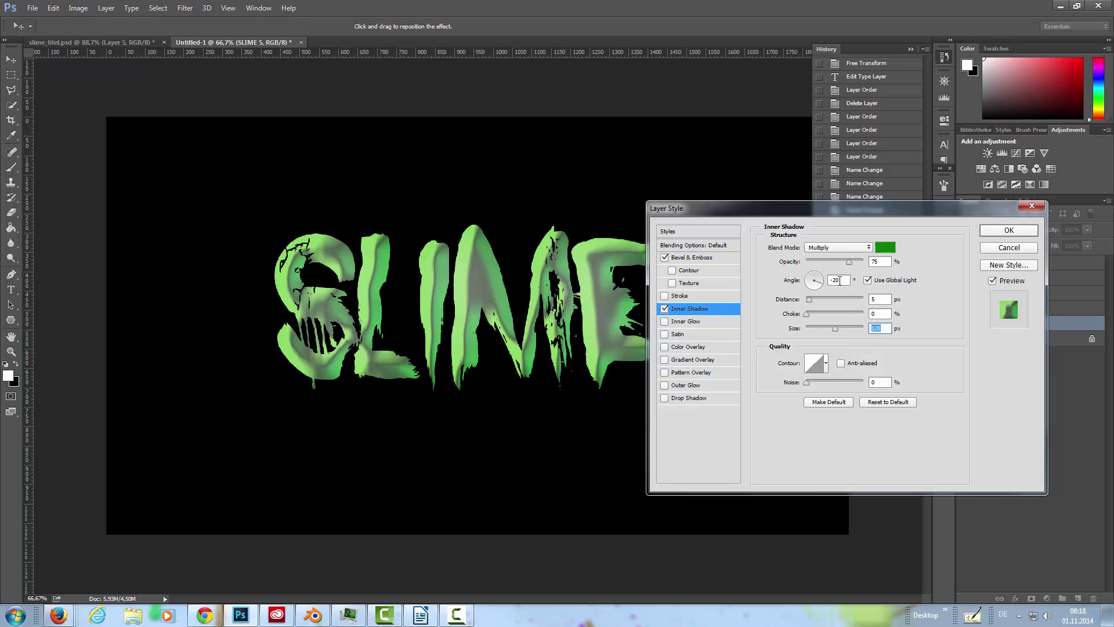
click(867, 280)
drag(813, 280, 811, 279)
text(125)
double_click(834, 281)
drag(809, 299, 850, 301)
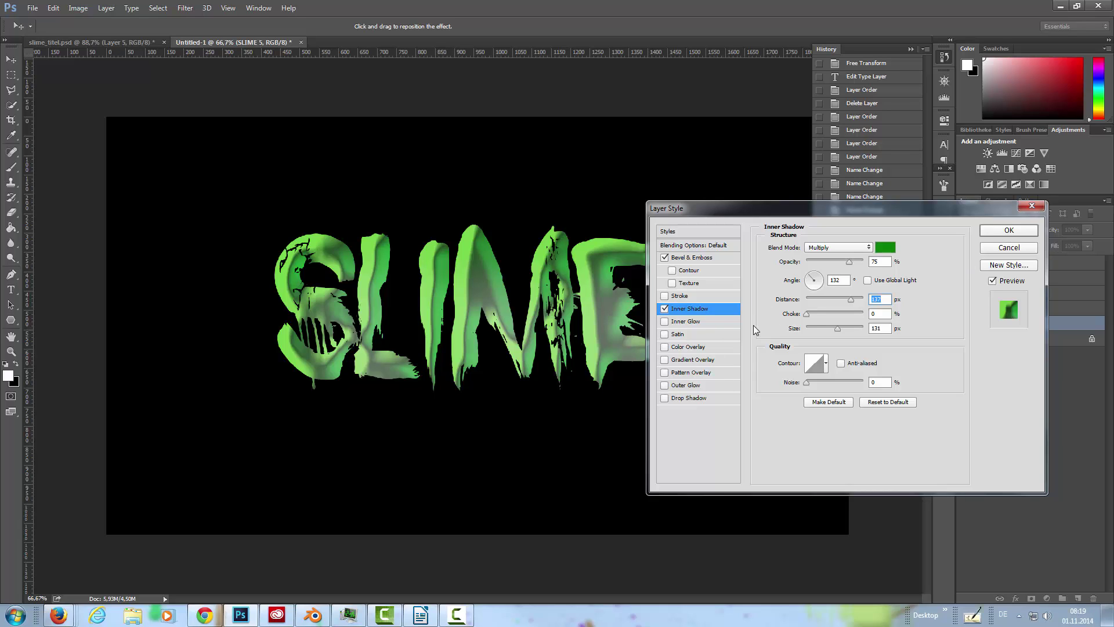
Add an Inner Glow in Lighten mode that uses the Black, White gradient preset.
click(665, 321)
click(683, 323)
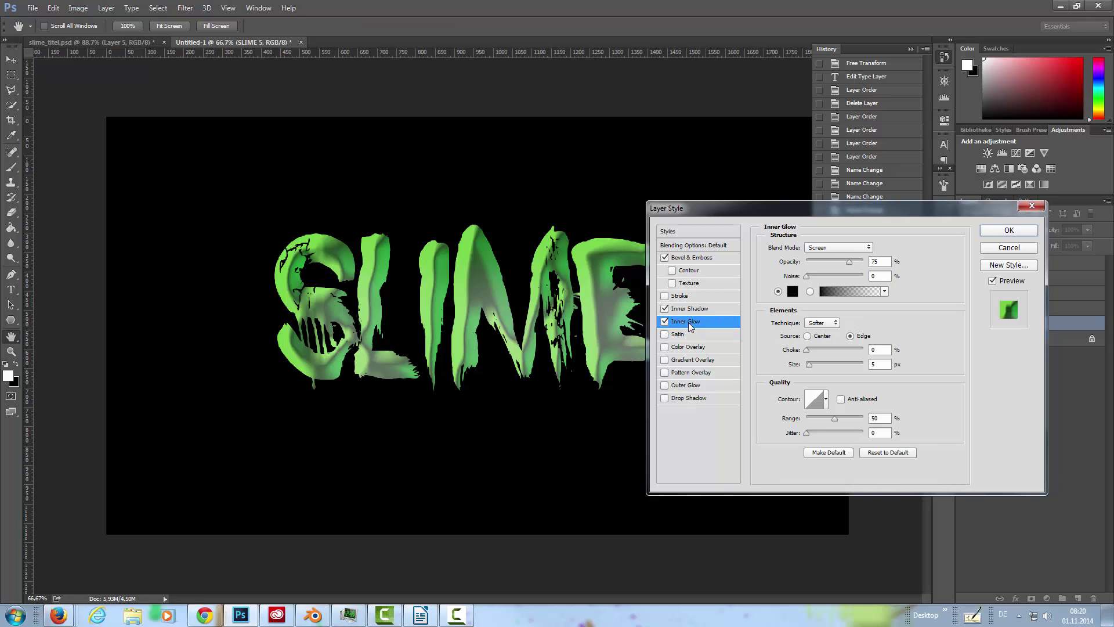
click(838, 248)
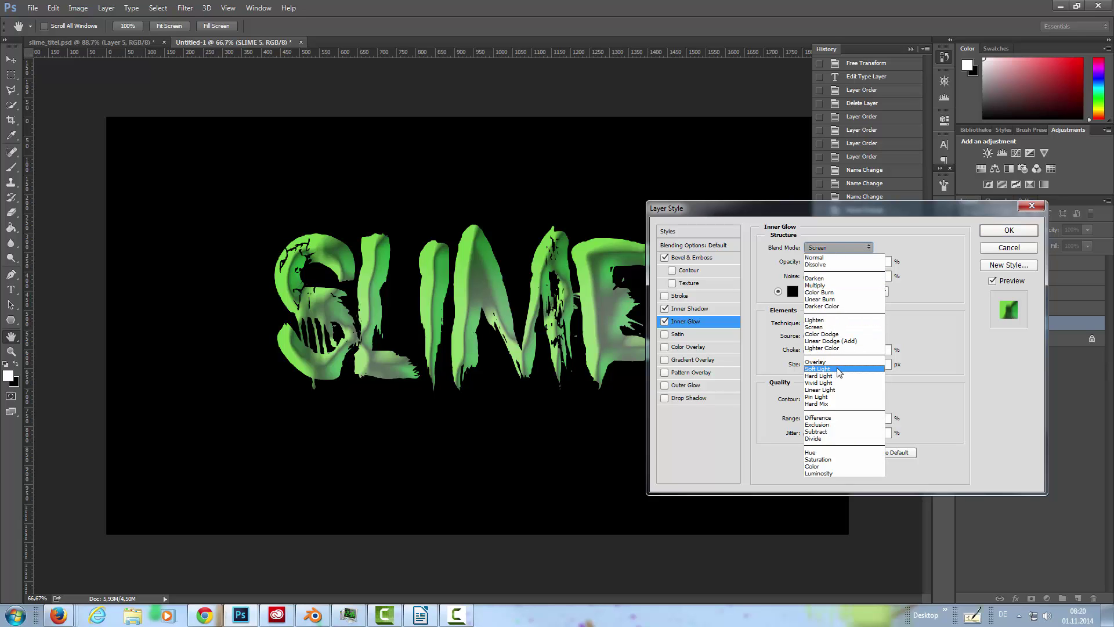
click(846, 320)
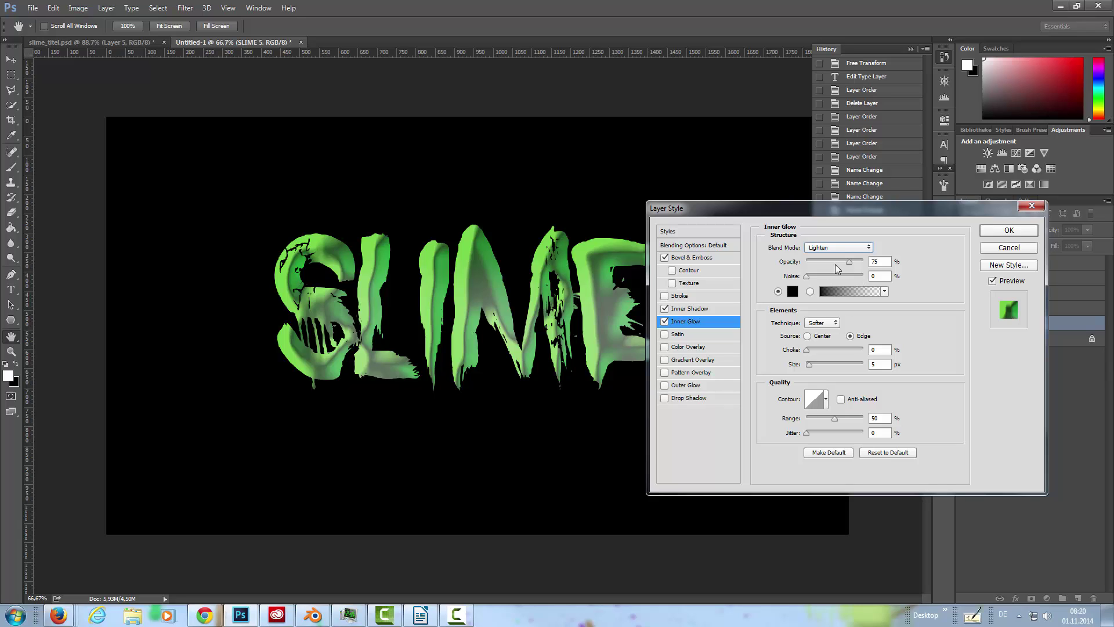
click(810, 292)
click(846, 293)
click(476, 150)
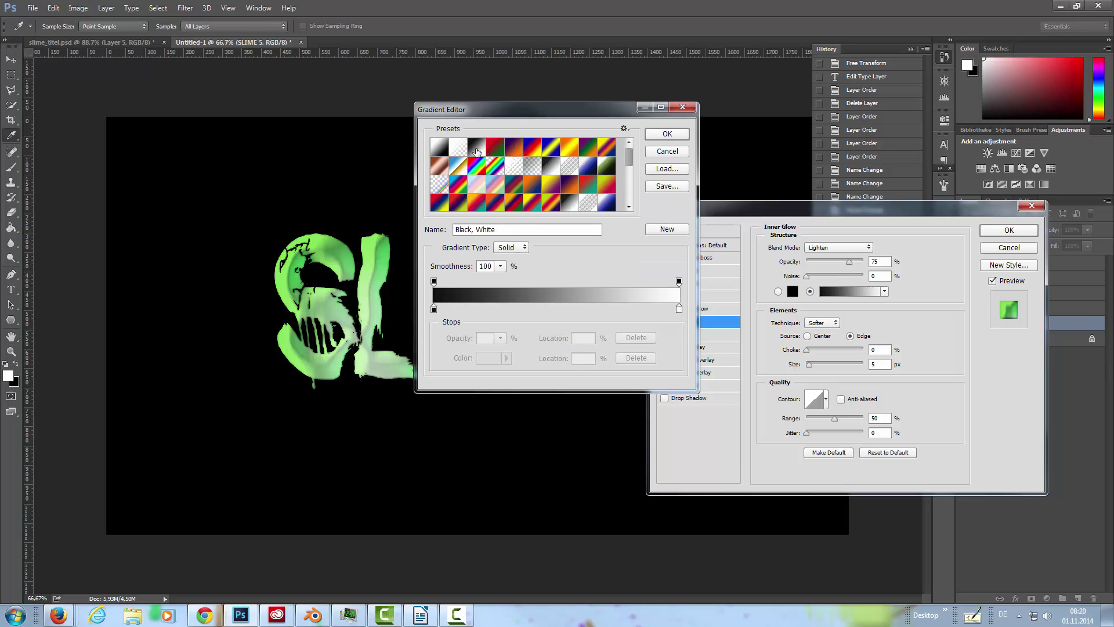
Recolour the glow gradient's black stop to bright green #12ff00 and set the glow size to 57 px.
click(434, 309)
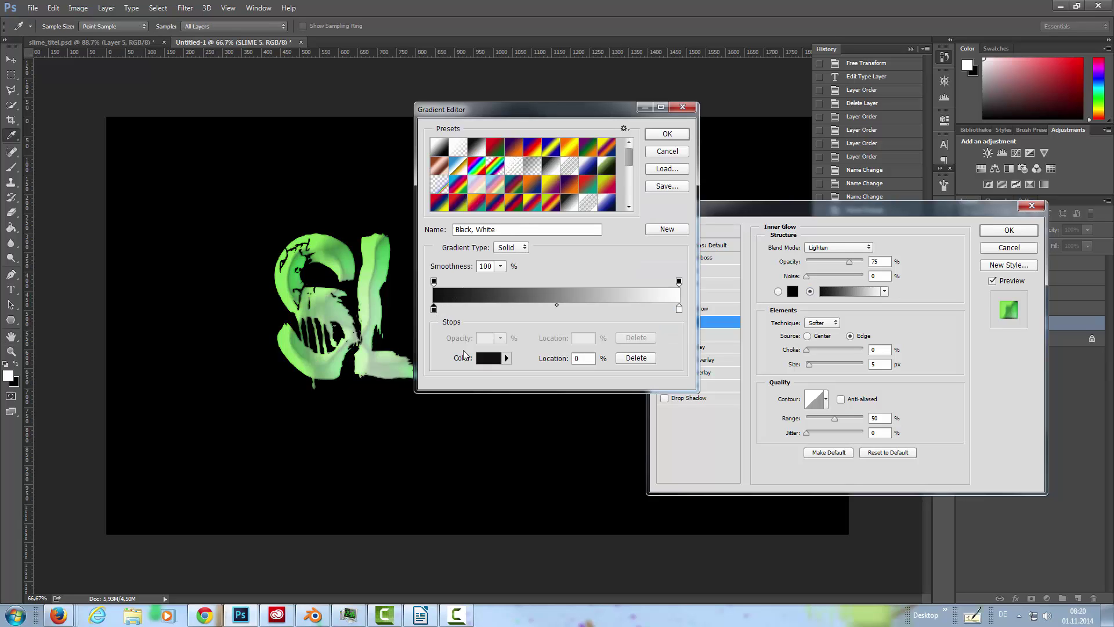
click(488, 358)
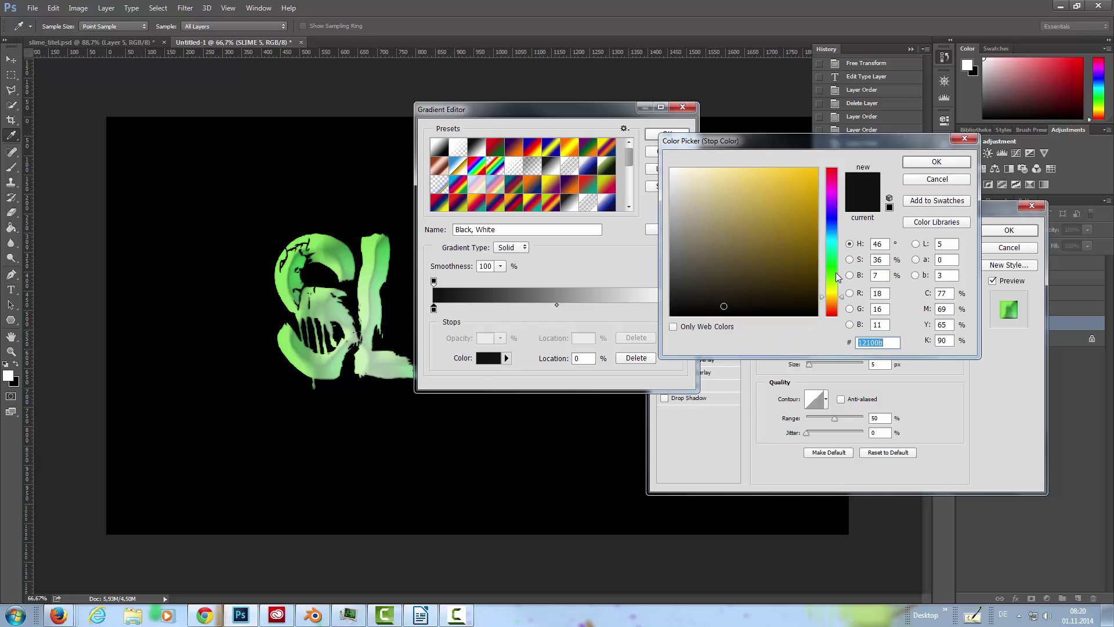
click(832, 269)
drag(803, 183, 847, 162)
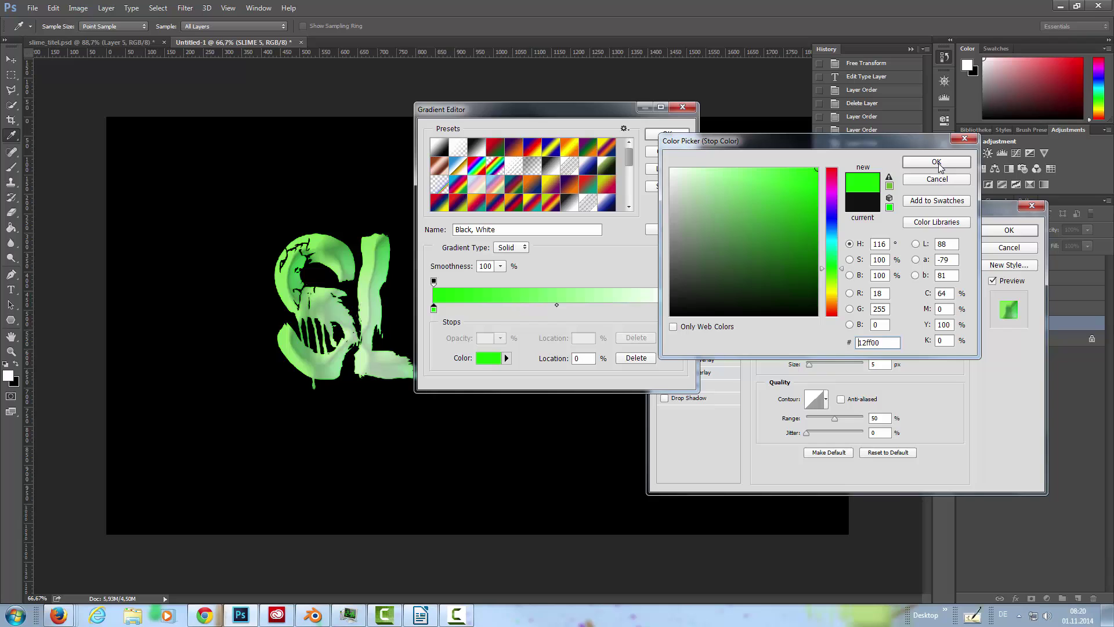
click(936, 162)
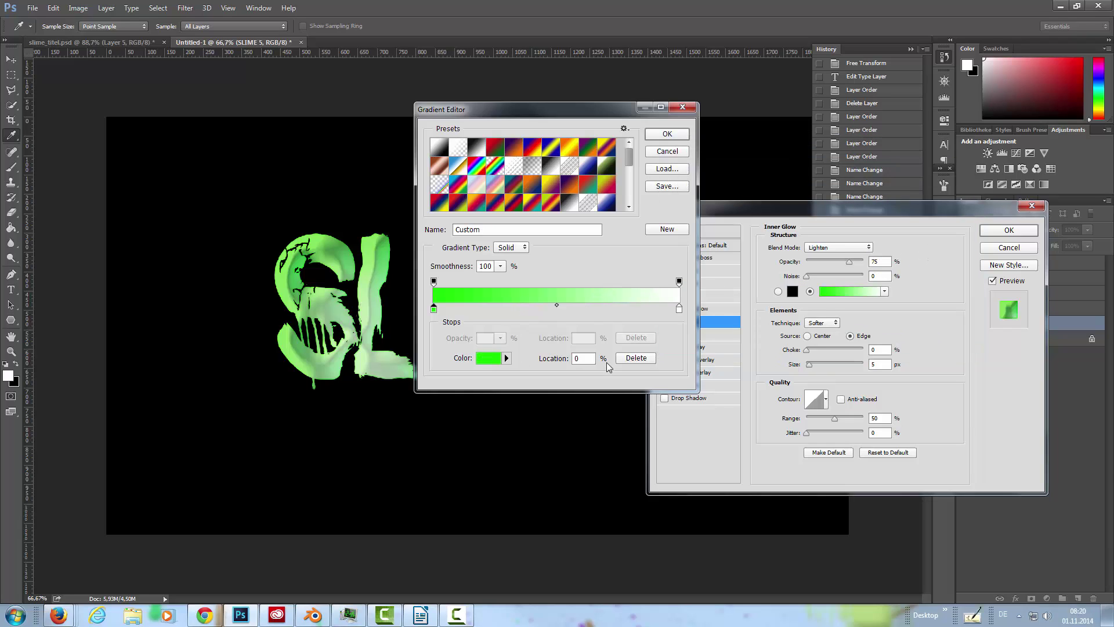
click(667, 134)
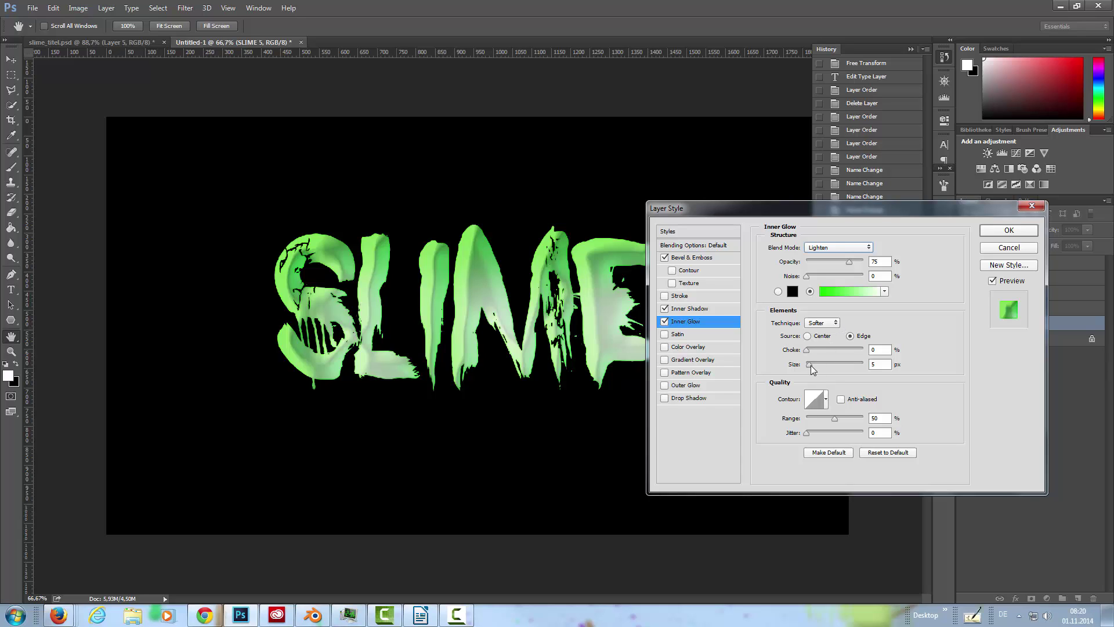
mouse_move(810, 364)
mouse_down()
mouse_move(837, 361)
mouse_move(822, 357)
mouse_up()
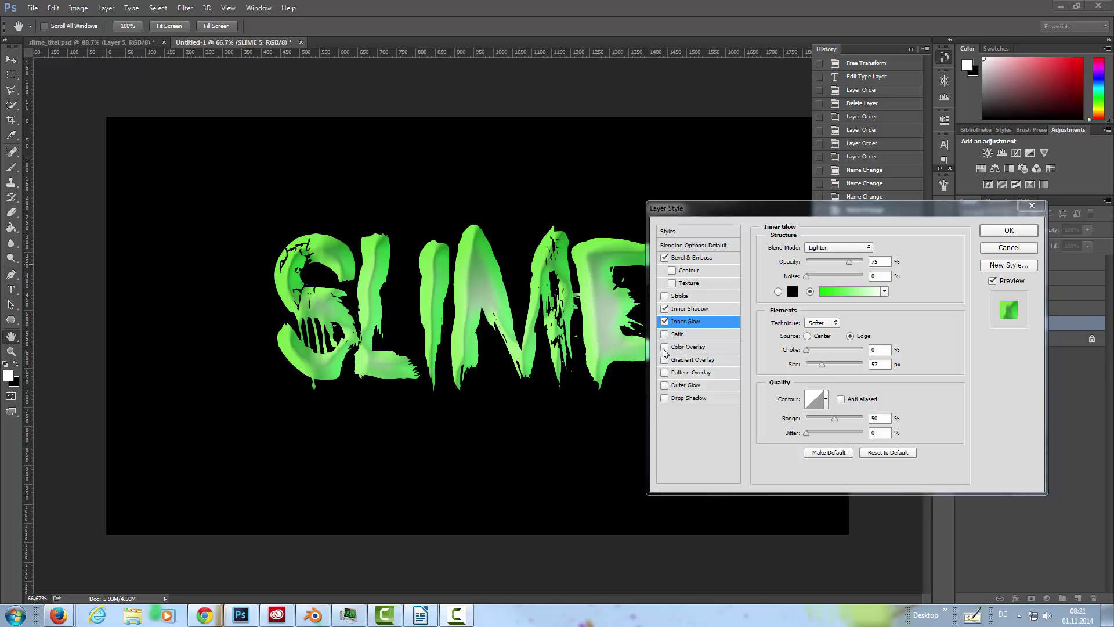
Add a Color Overlay in Multiply mode with the bright green colour #06fb00.
click(683, 346)
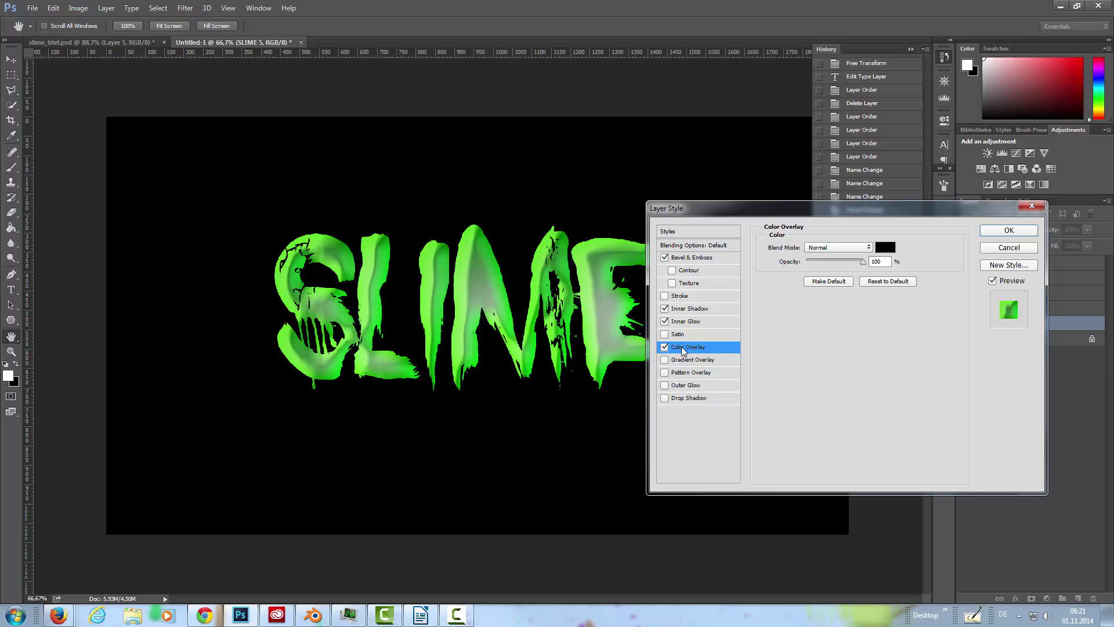
click(847, 248)
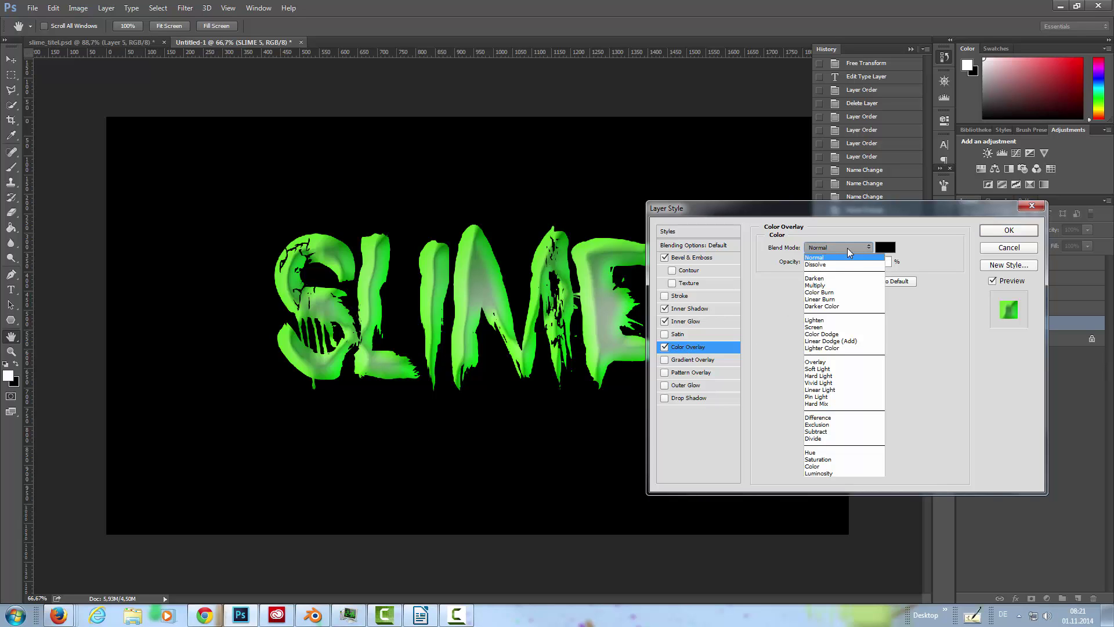
click(829, 285)
click(885, 247)
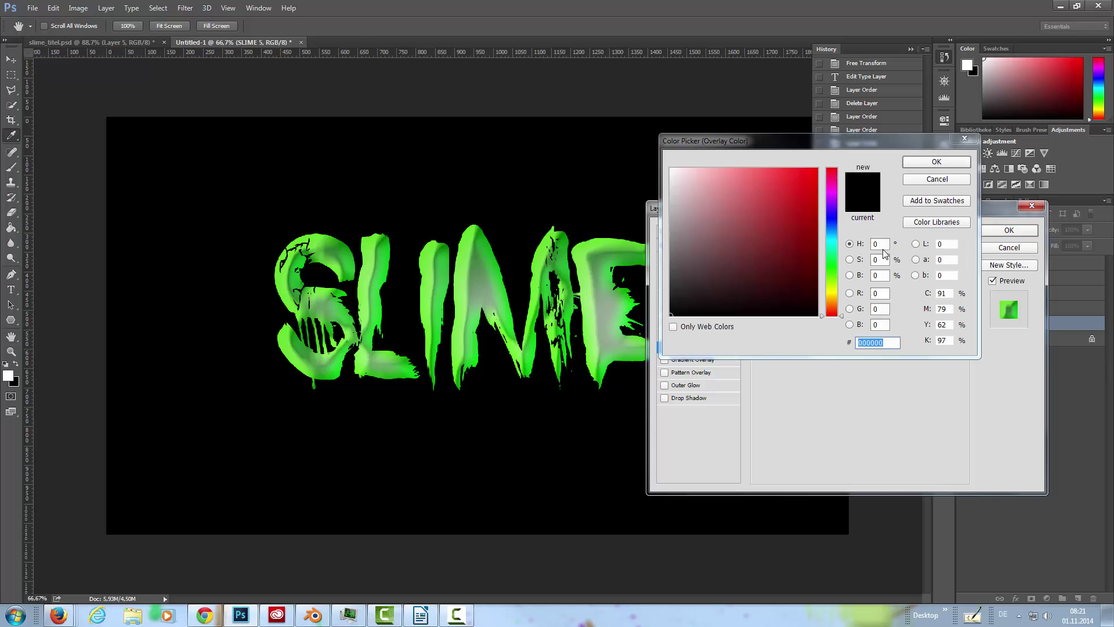
click(832, 268)
drag(812, 223, 819, 166)
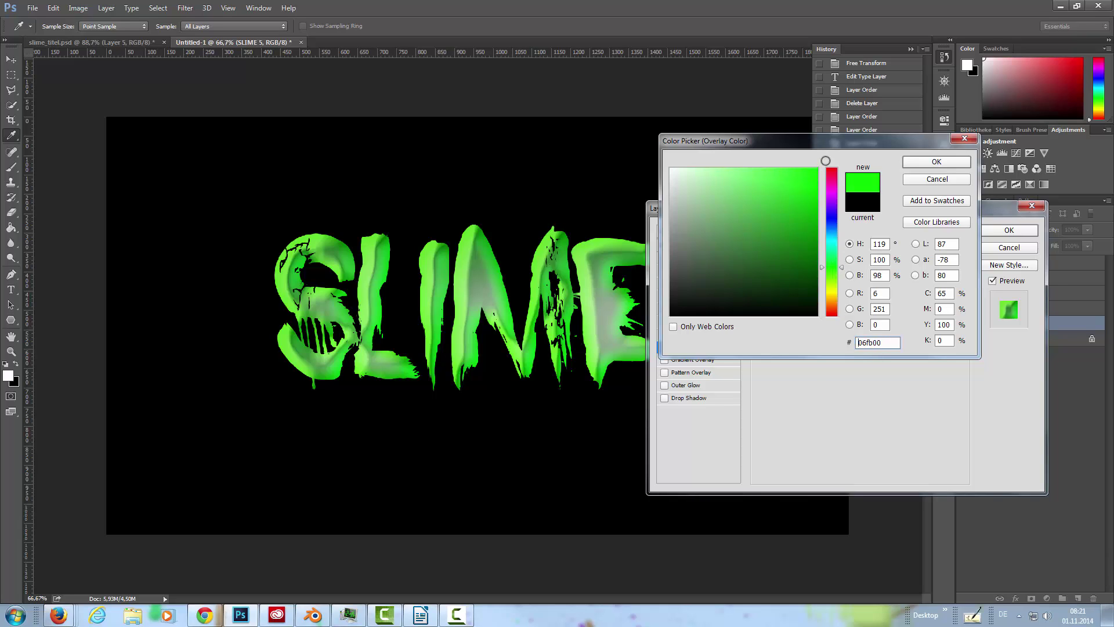
click(964, 163)
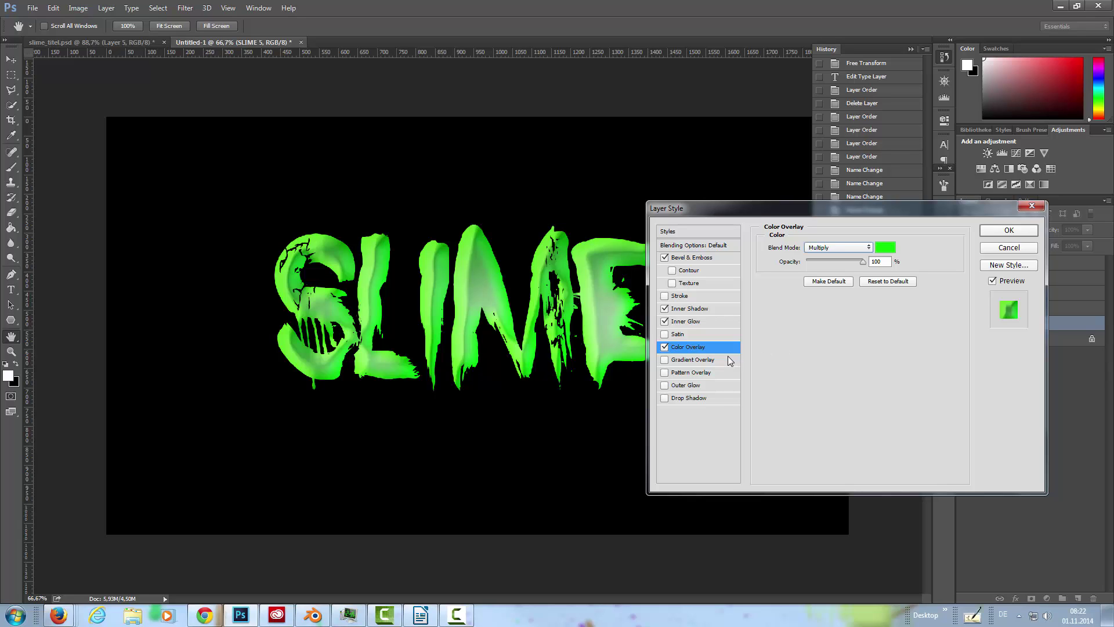
Add a Gradient Overlay to the SLIME 5 layer and insert an extra black colour stop at 48% in its gradient.
click(685, 360)
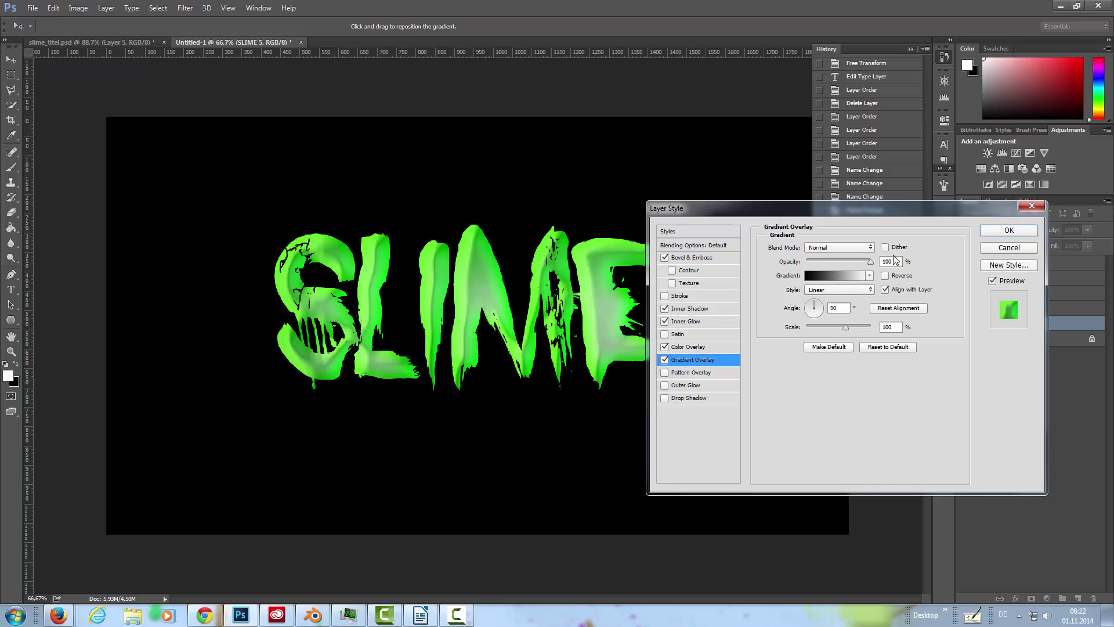
click(848, 276)
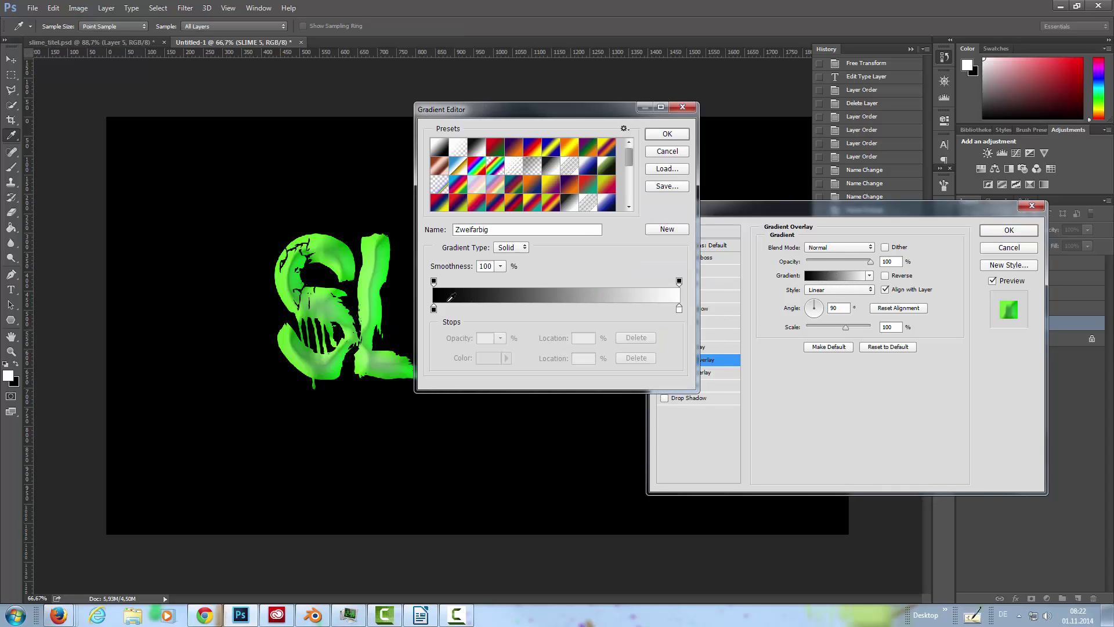
drag(441, 310, 553, 313)
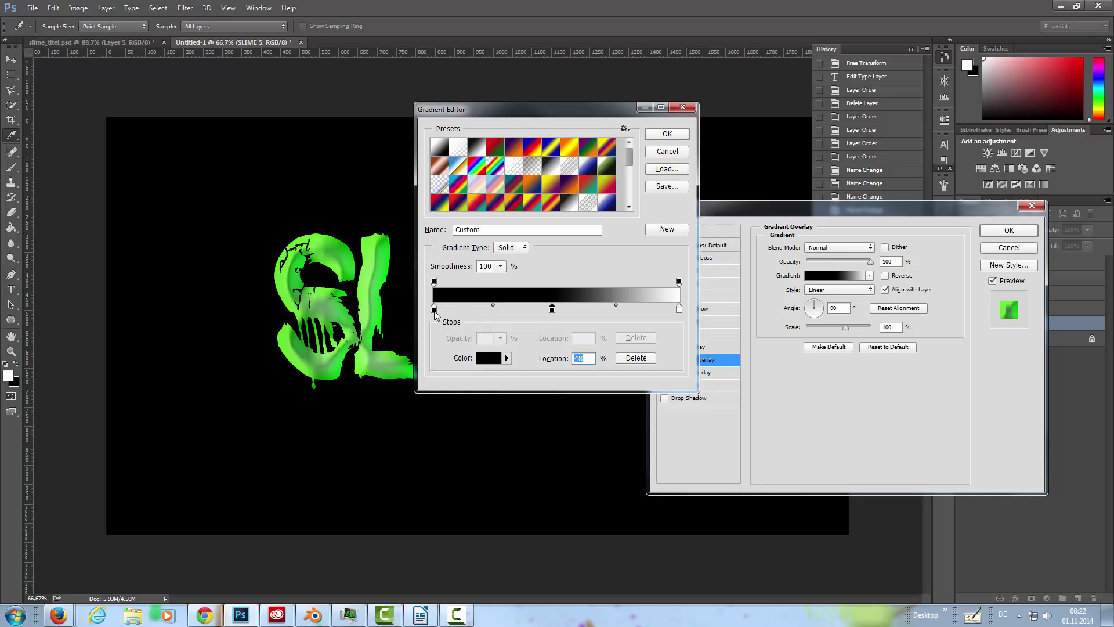
Recolour the starting stop of the overlay gradient to medium green #00a11b.
click(486, 360)
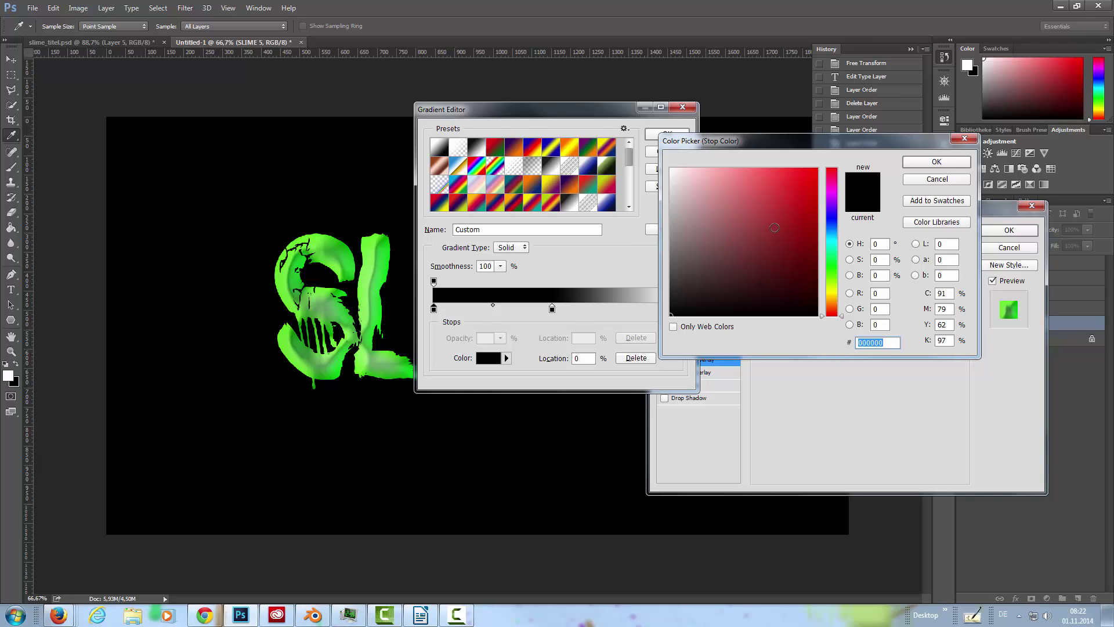
click(830, 262)
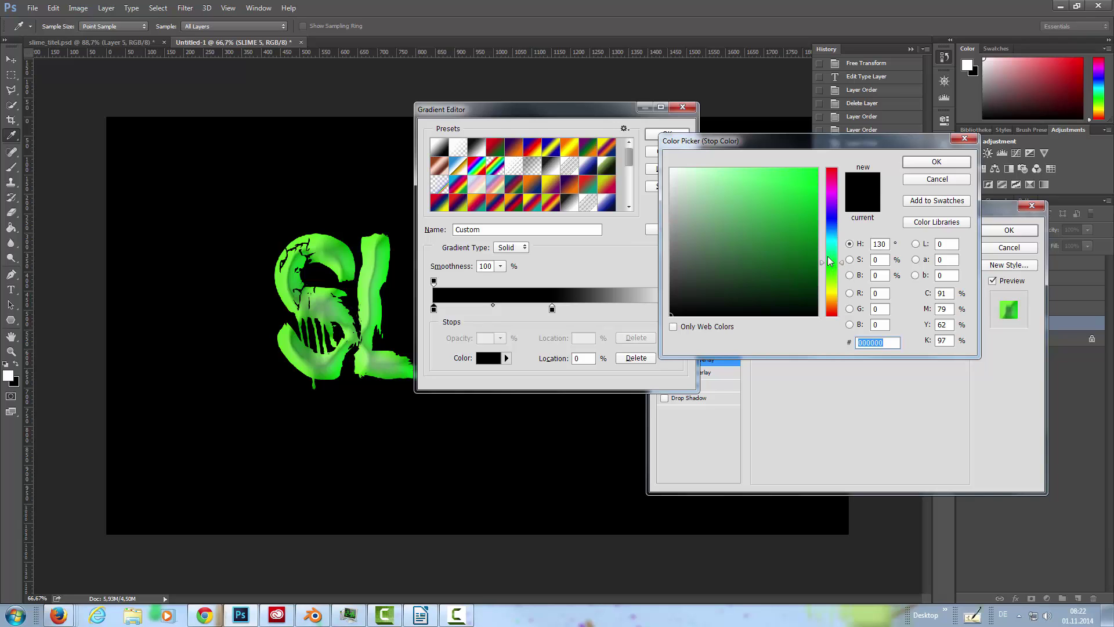
click(817, 223)
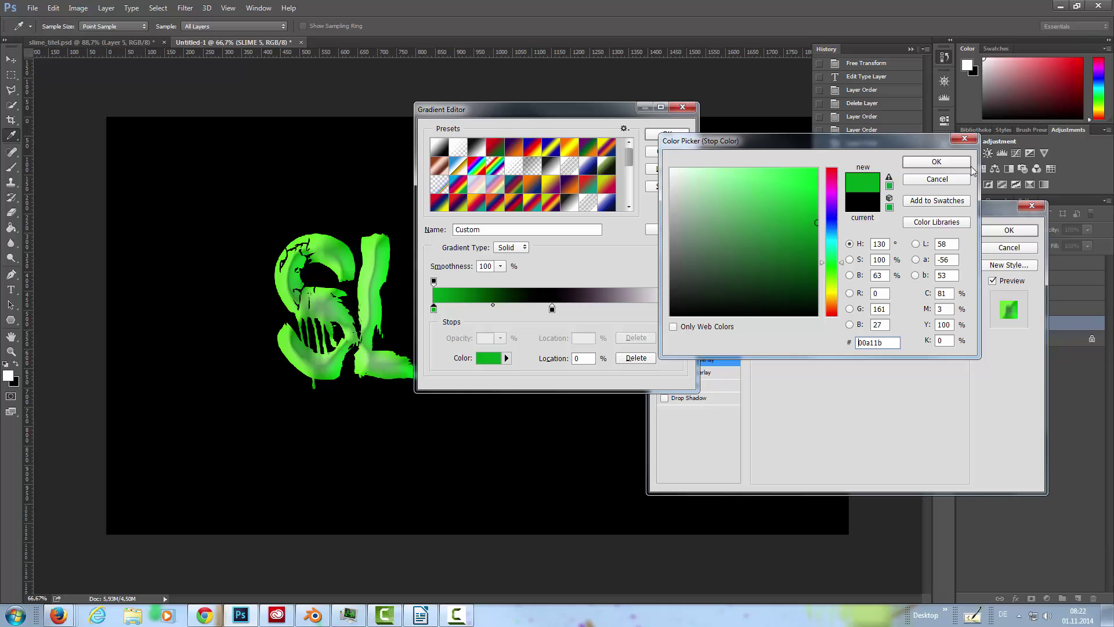
click(963, 163)
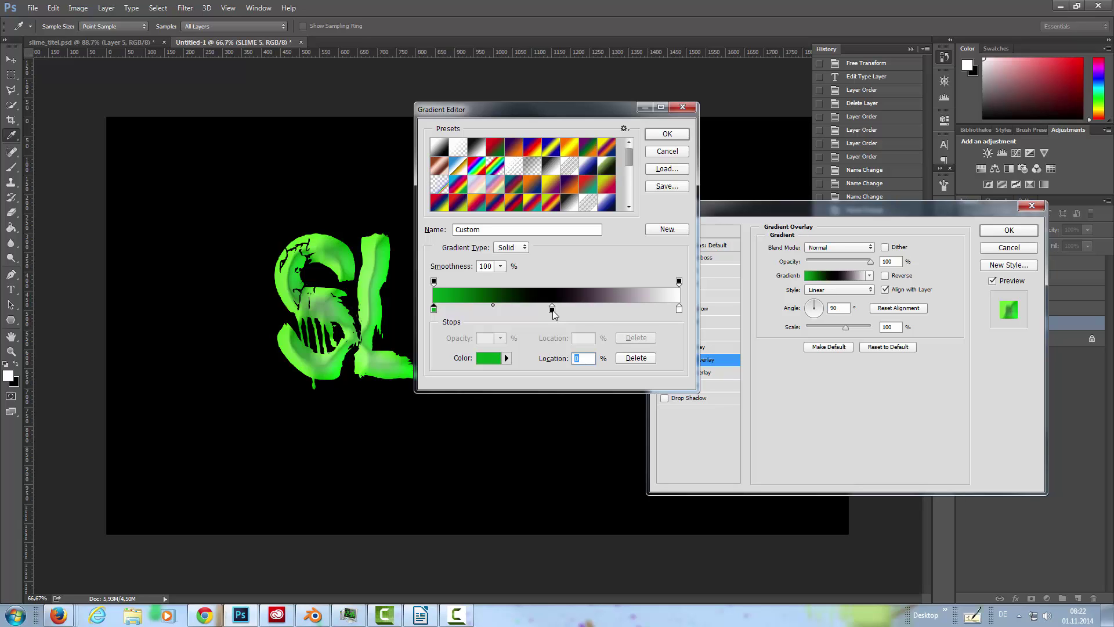
Recolour the white end stop of the overlay gradient to mid grey #878787.
click(679, 310)
double_click(678, 309)
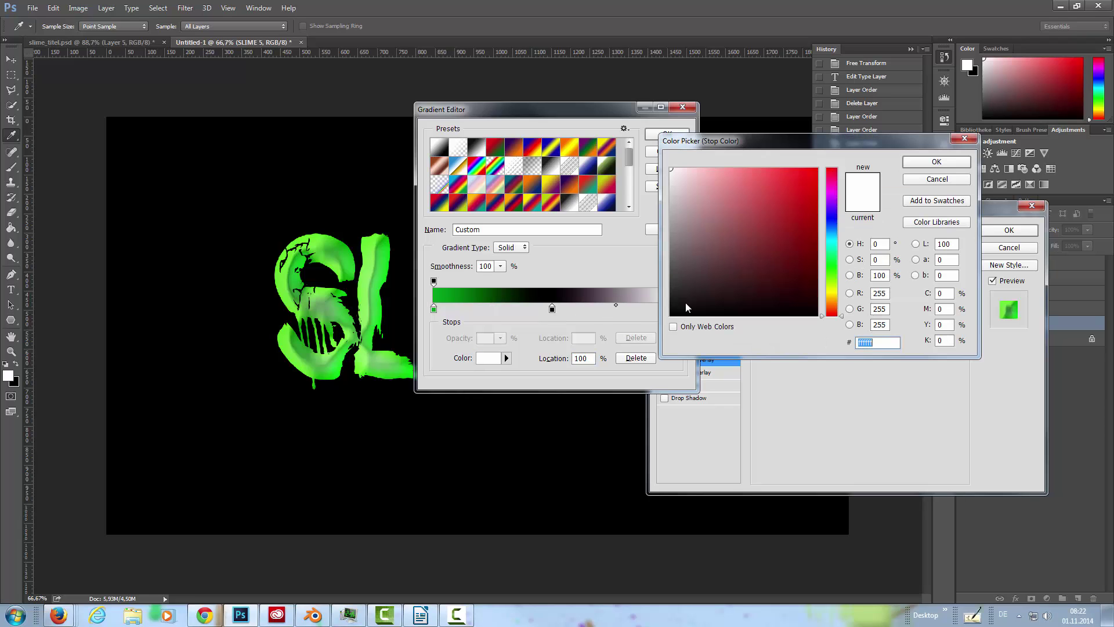
drag(713, 256, 667, 238)
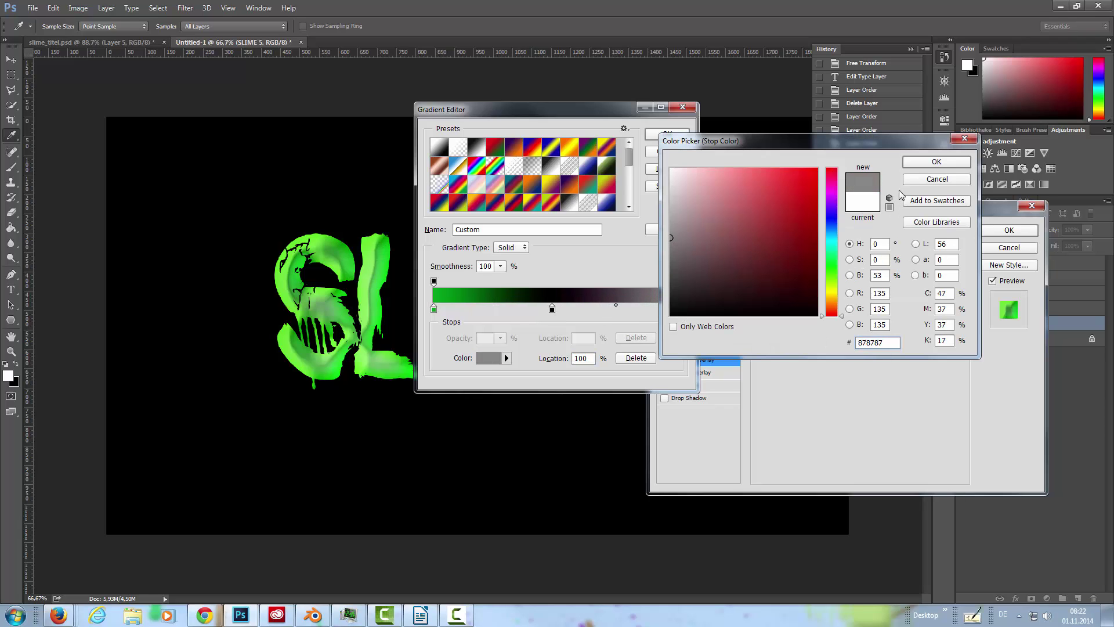
click(936, 161)
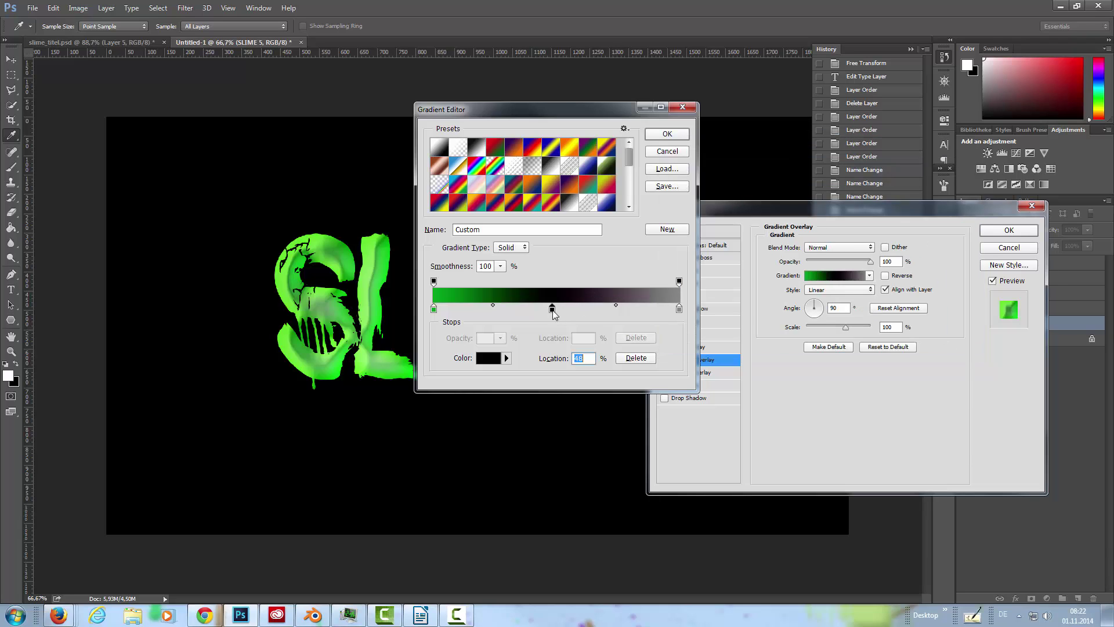
Recolour the middle stop of the overlay gradient to light green #81d278 and accept the edited gradient.
double_click(552, 309)
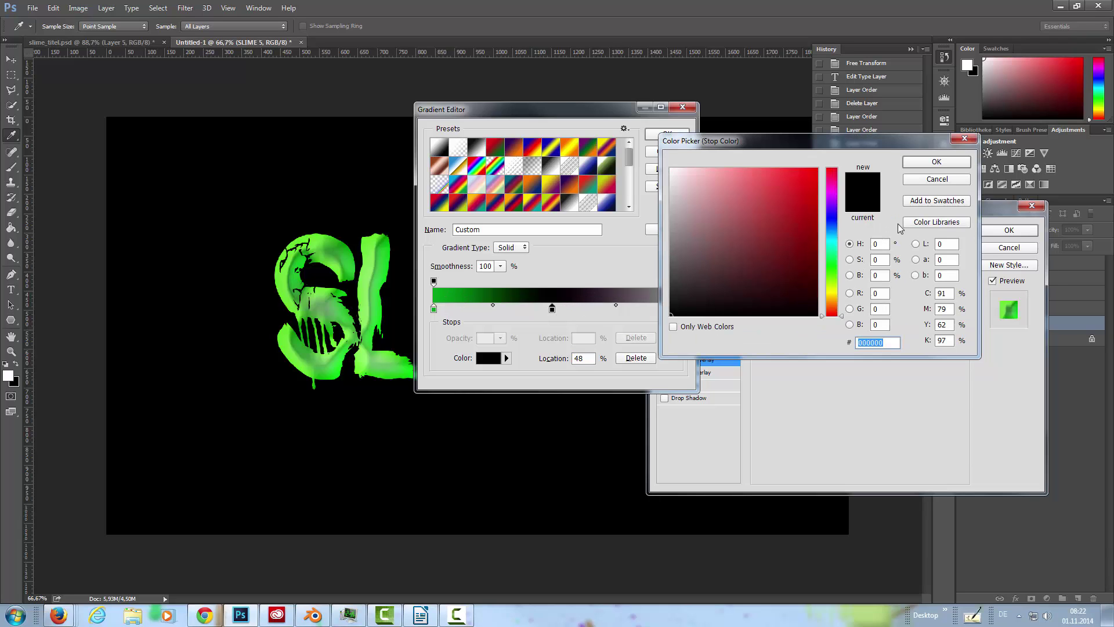
click(831, 266)
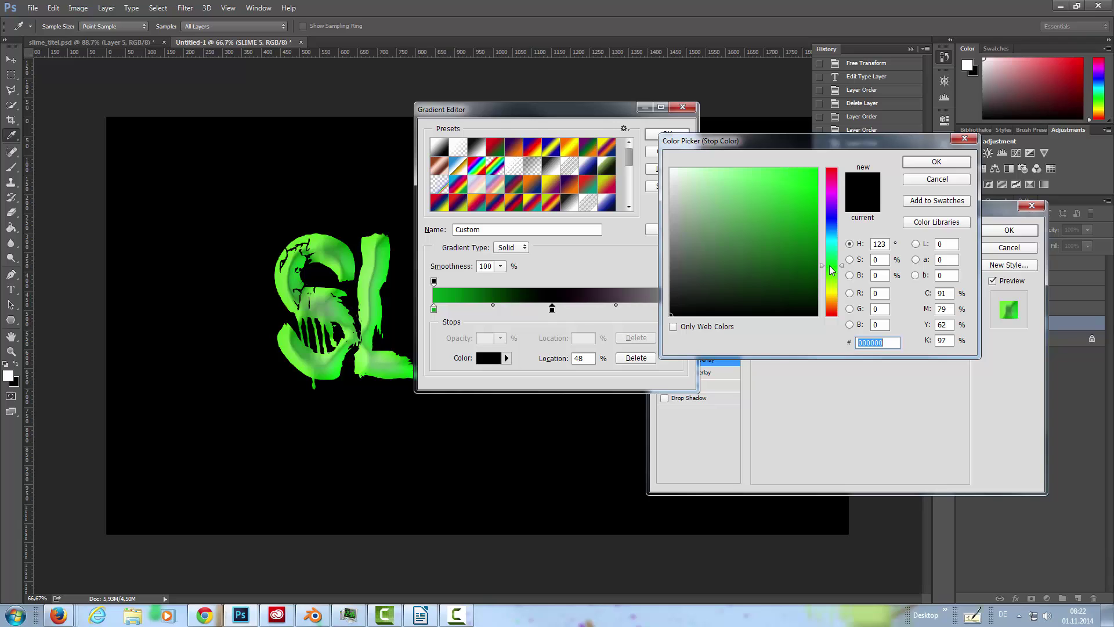
click(831, 268)
click(796, 208)
drag(797, 207, 733, 194)
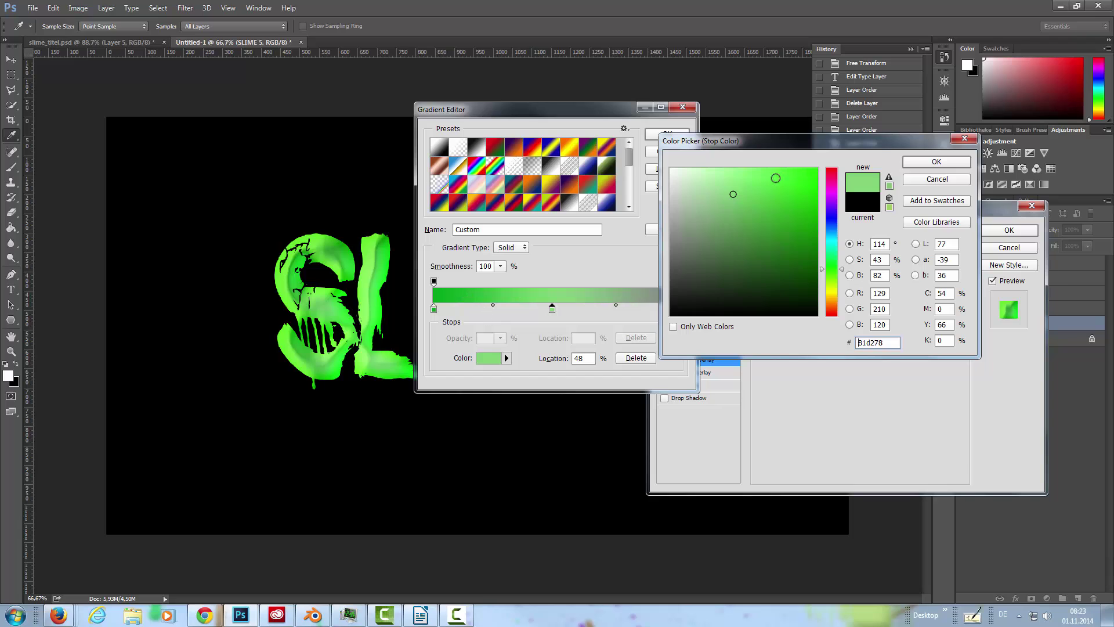
click(932, 163)
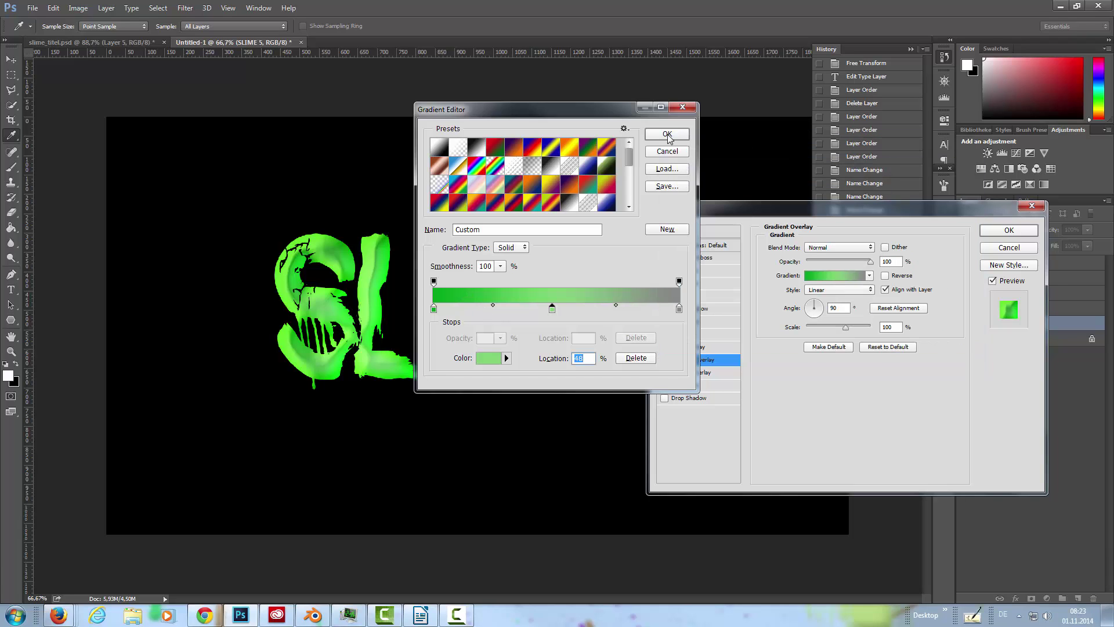
click(668, 135)
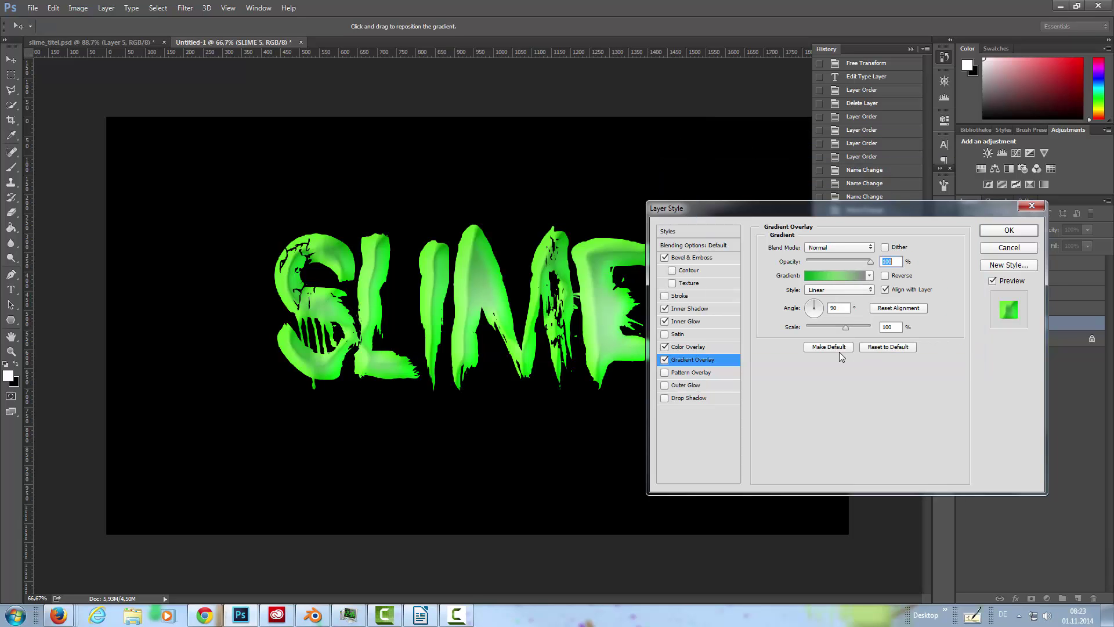
Reverse the overlay gradient, tilt its angle towards the upper left and apply the layer style to SLIME 5.
click(885, 276)
drag(812, 307, 815, 307)
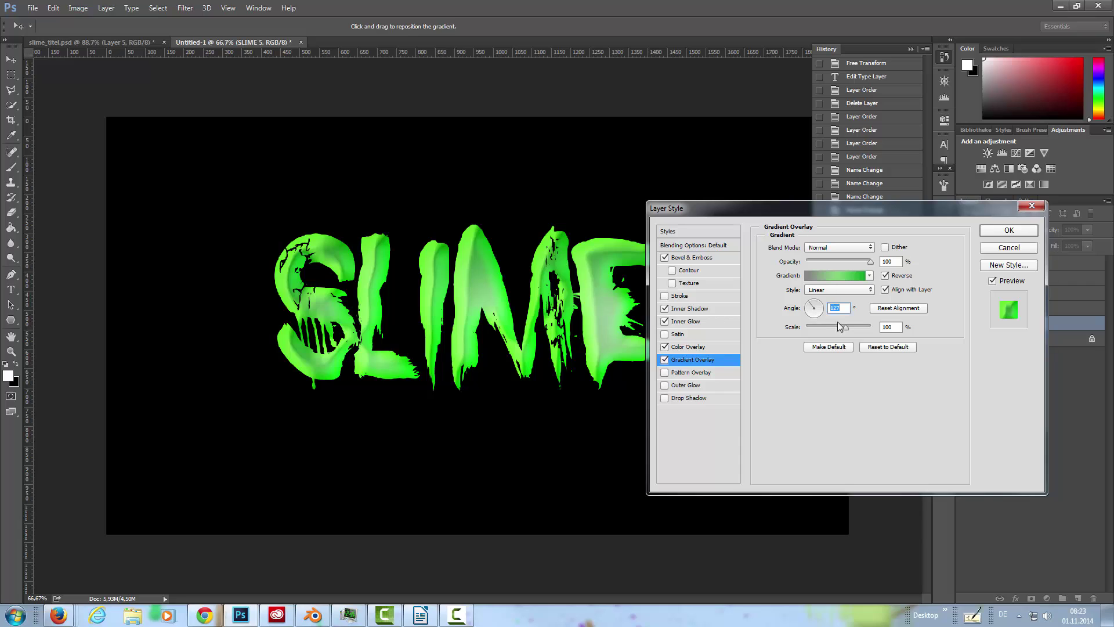
mouse_move(848, 327)
mouse_down()
mouse_move(812, 330)
mouse_move(872, 331)
mouse_move(809, 330)
mouse_move(849, 329)
mouse_up()
click(1006, 232)
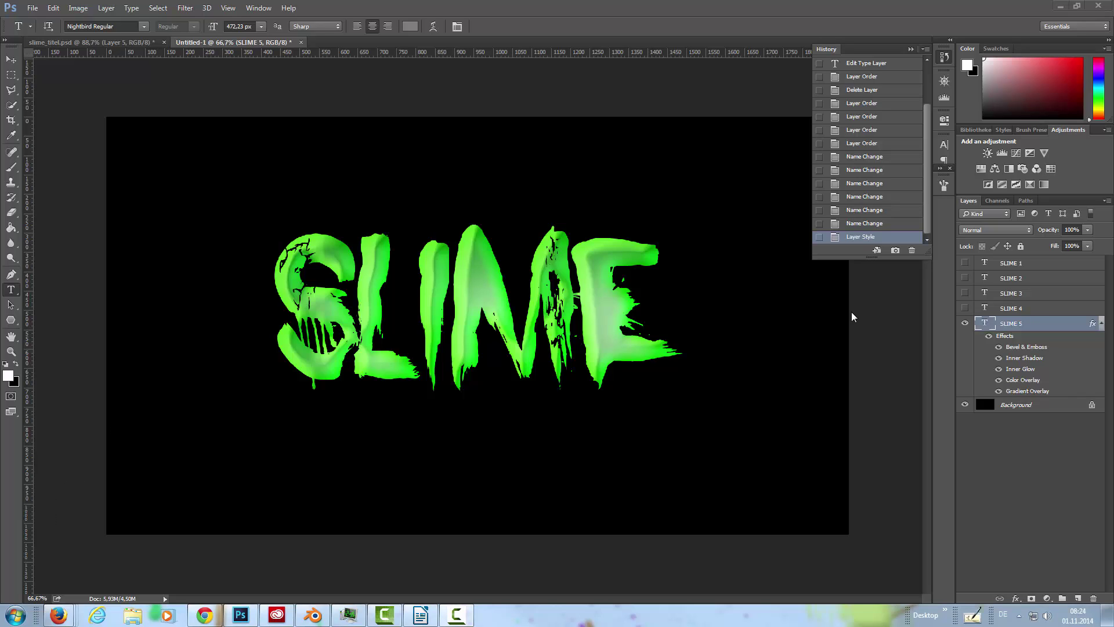
Make the SLIME 4 layer visible and set its fill opacity to 0% in its blending options.
click(1014, 309)
click(965, 308)
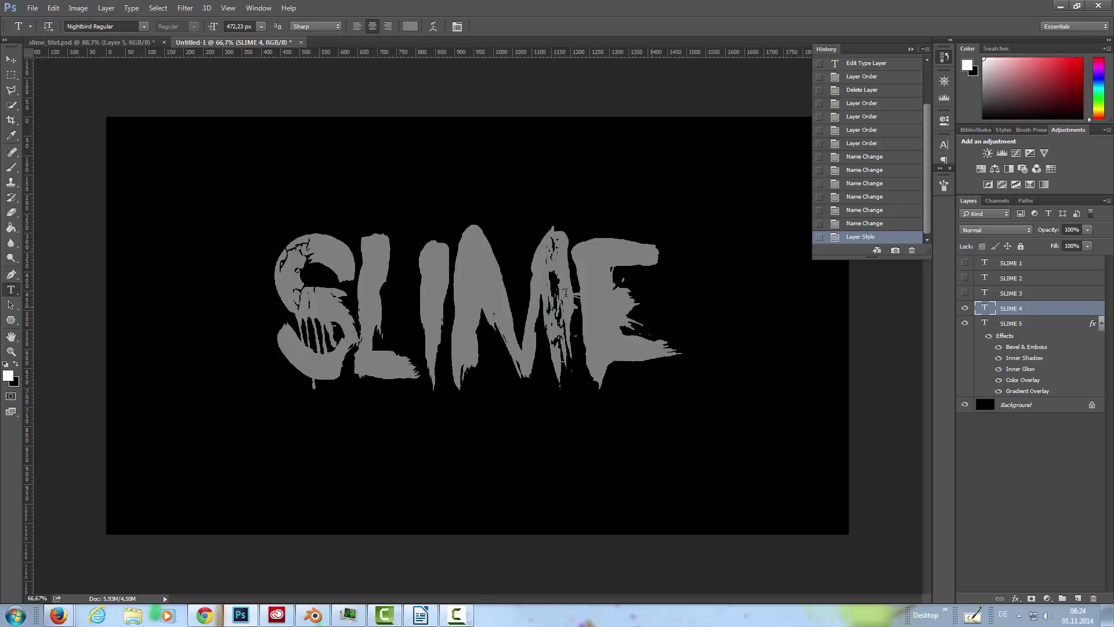
double_click(1072, 313)
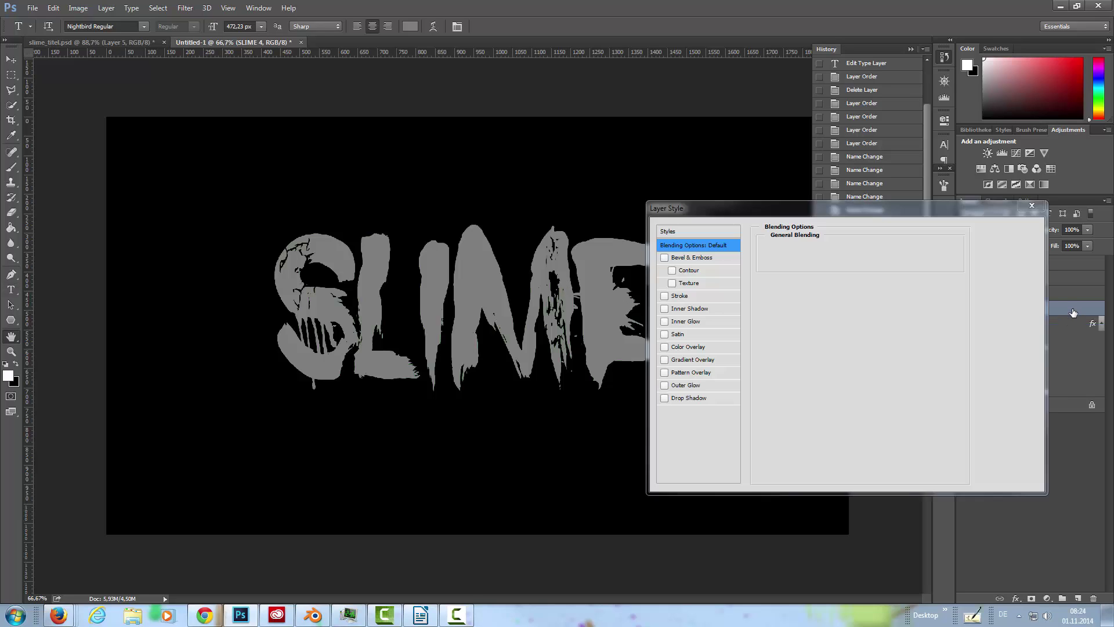
drag(820, 208, 861, 204)
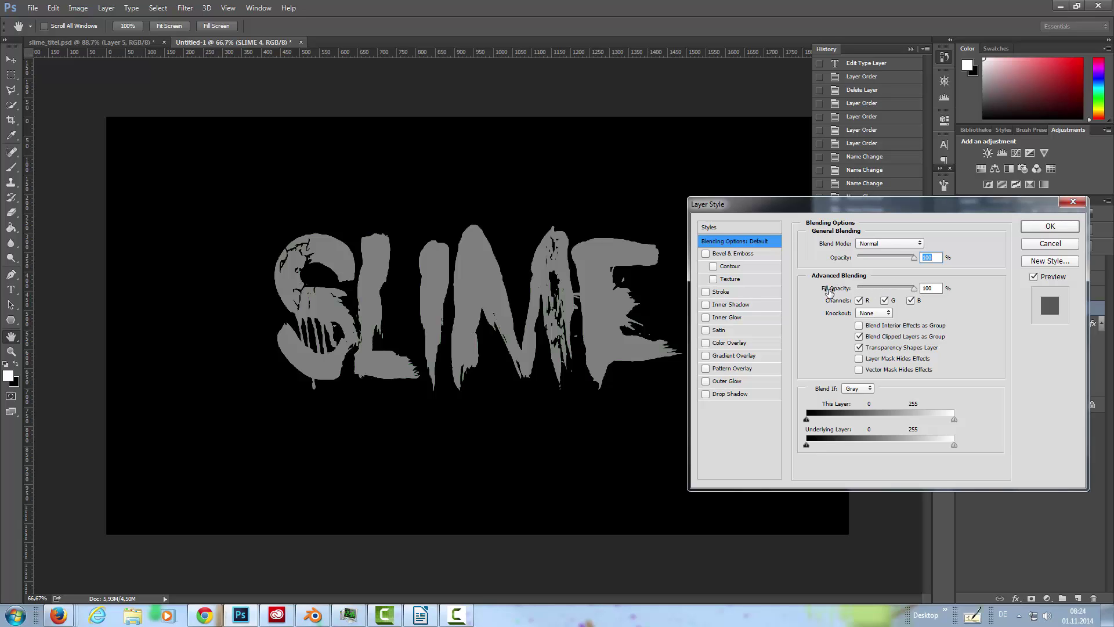
drag(914, 289, 837, 288)
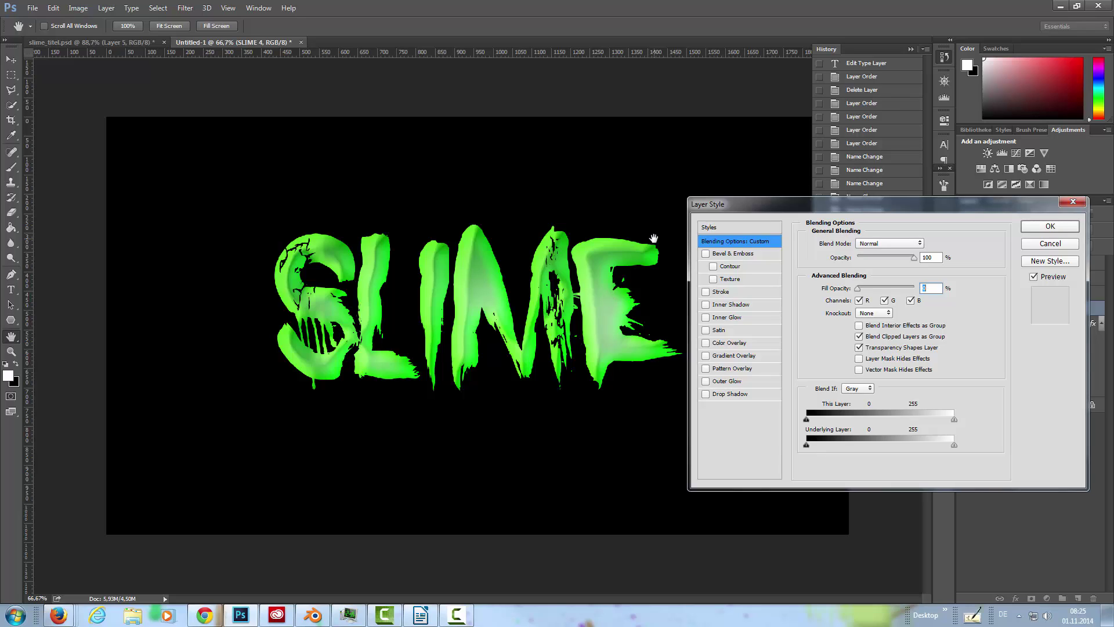
Add a Bevel & Emboss with size 35 px, soften 10 px, global light off, angle -51° and altitude 21°.
click(743, 255)
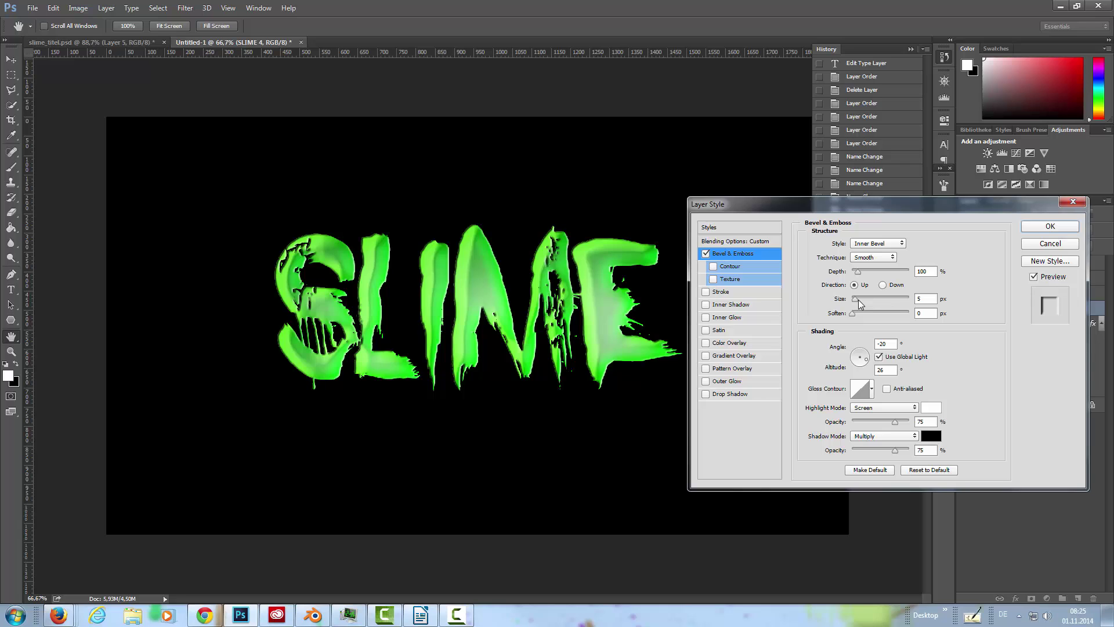
mouse_move(858, 299)
mouse_down()
mouse_move(882, 301)
mouse_move(863, 302)
mouse_up()
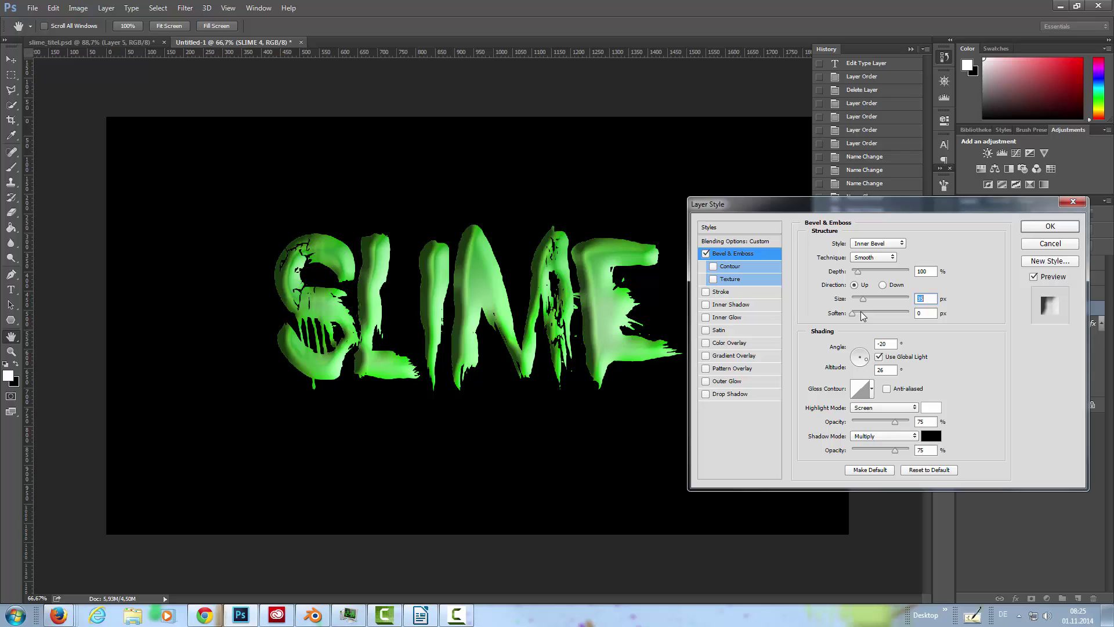
drag(854, 312, 890, 321)
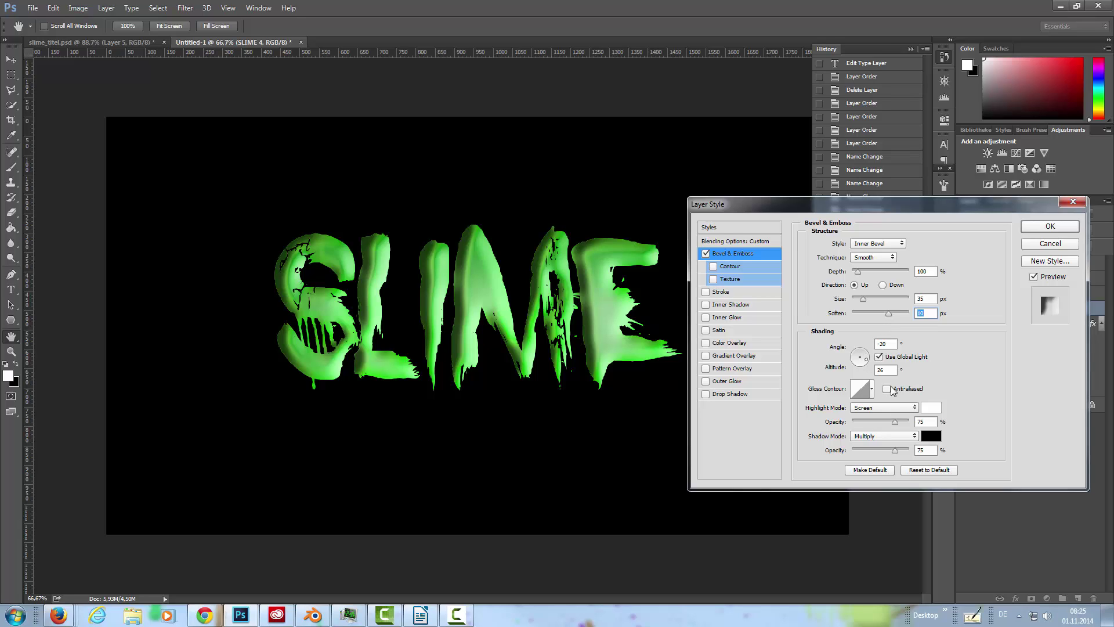
click(879, 357)
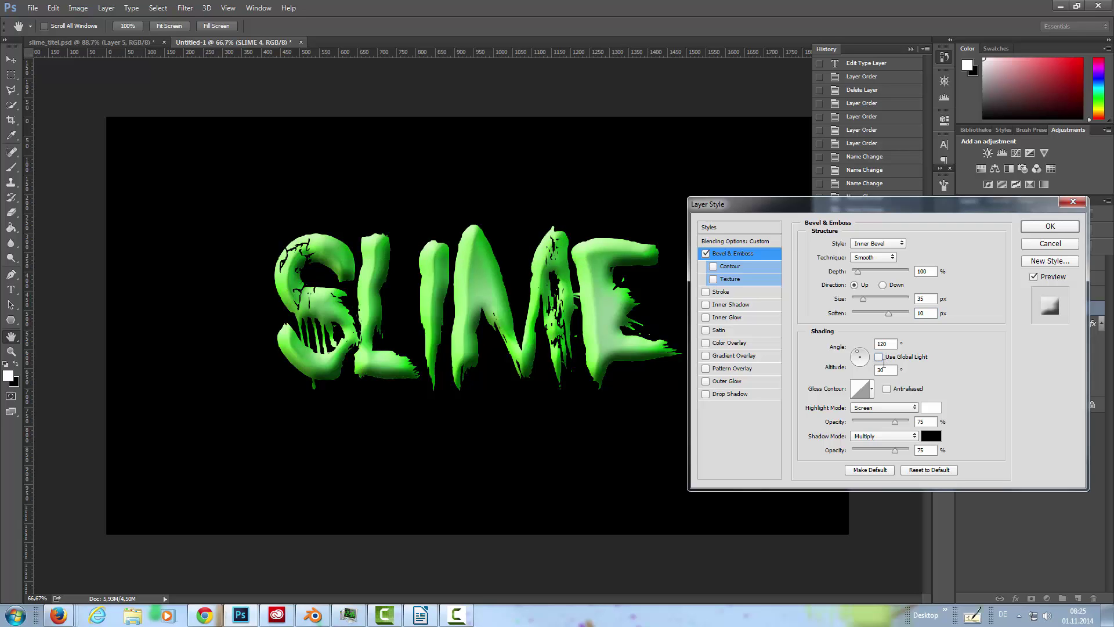
mouse_move(858, 355)
mouse_down()
mouse_move(875, 376)
mouse_move(864, 363)
mouse_up()
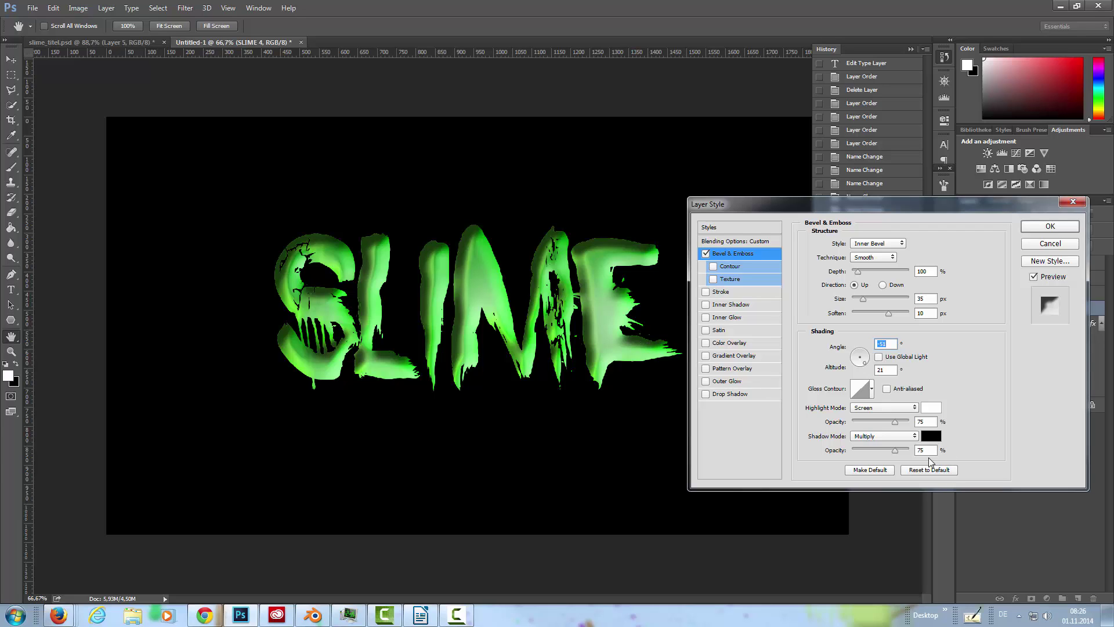
Set the bevel's highlight colour to bright yellow #f6ff04, keeping its highlight mode at Screen.
click(897, 411)
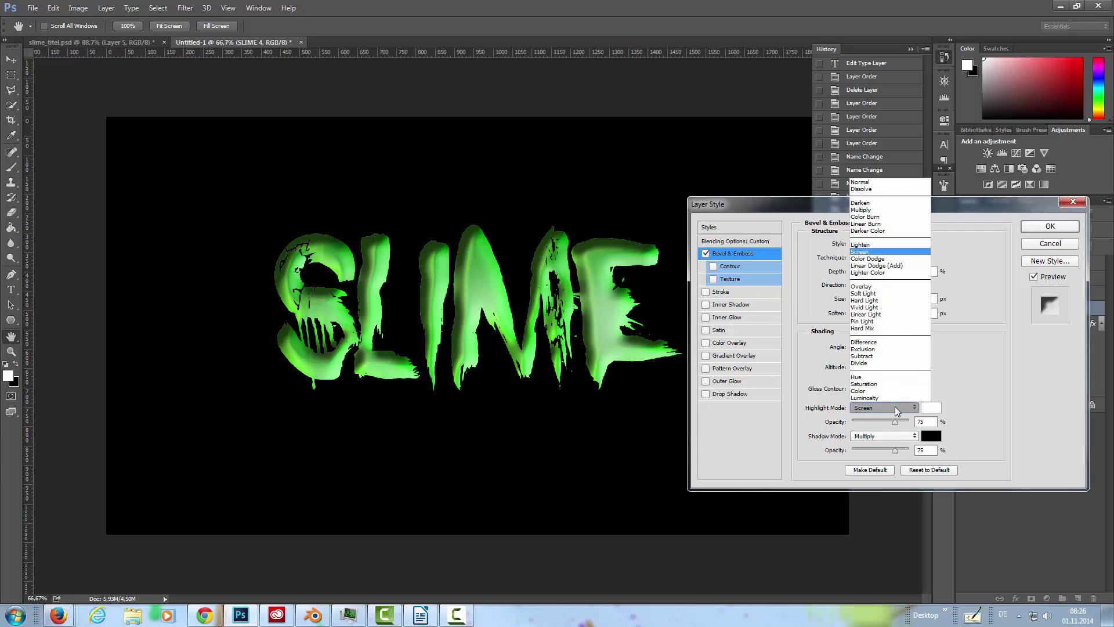
click(931, 407)
click(931, 407)
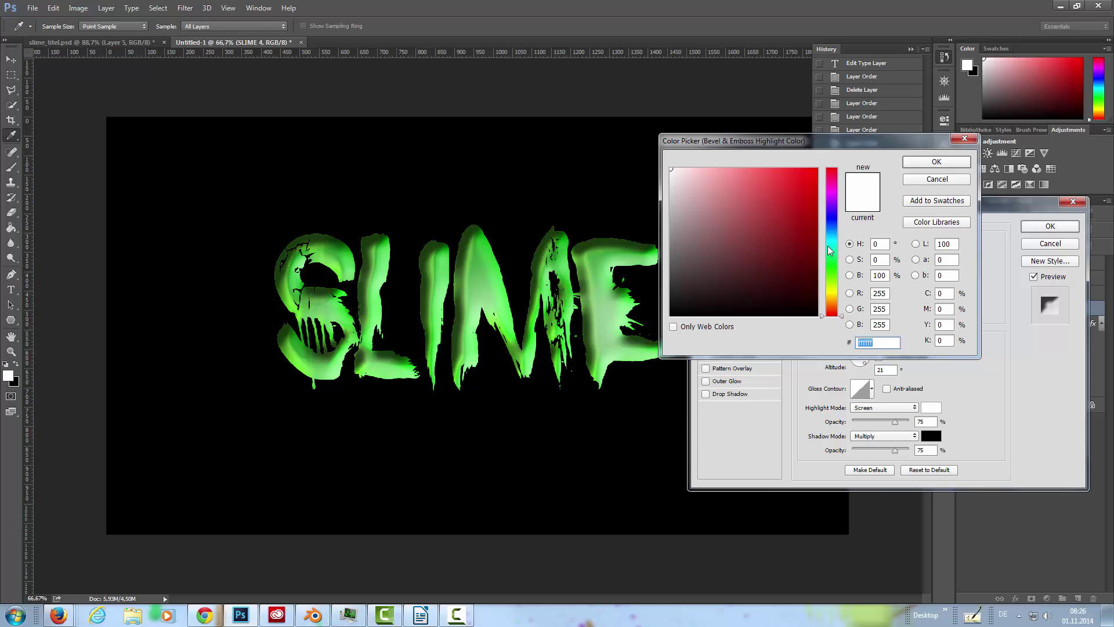
drag(831, 262, 836, 290)
drag(782, 207, 813, 171)
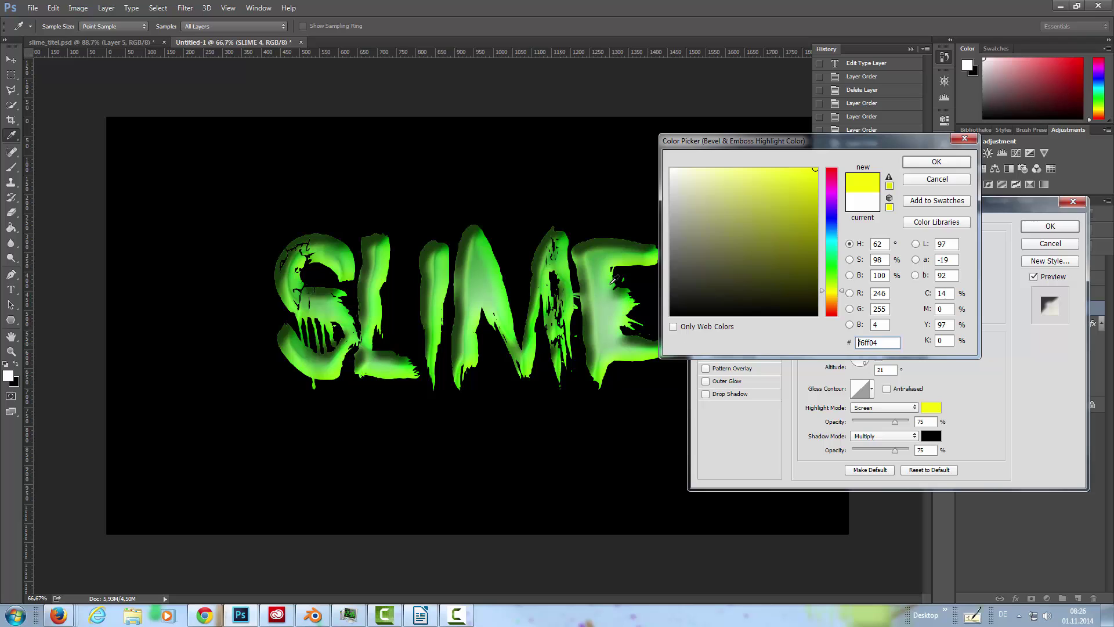
click(936, 162)
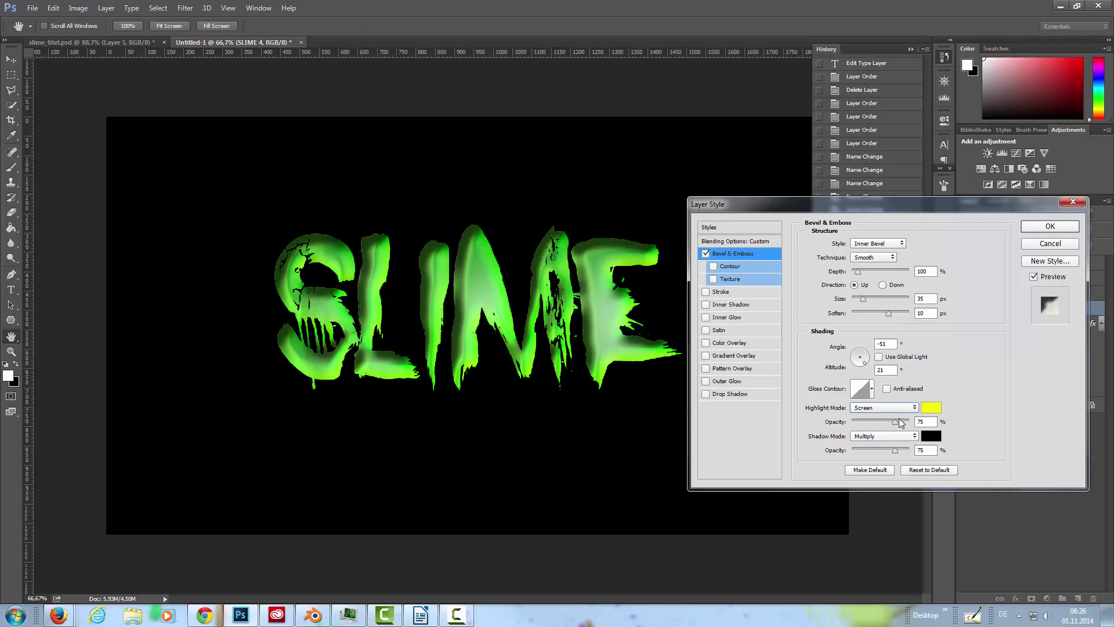
Set the bevel's shadow mode to Screen with the green shadow colour #22b300.
click(893, 440)
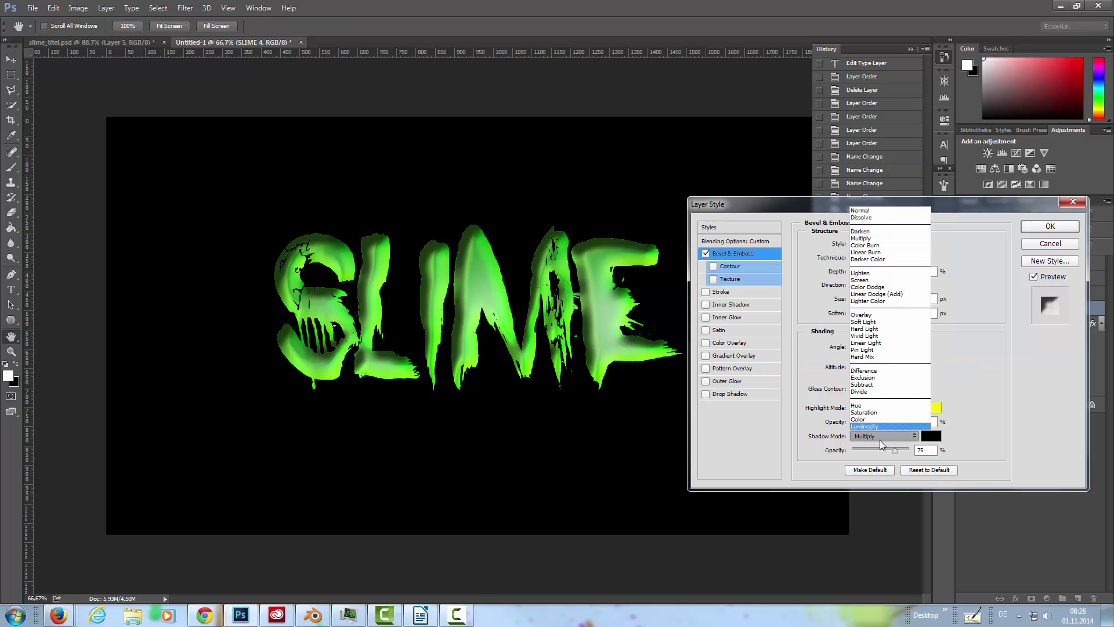
click(878, 281)
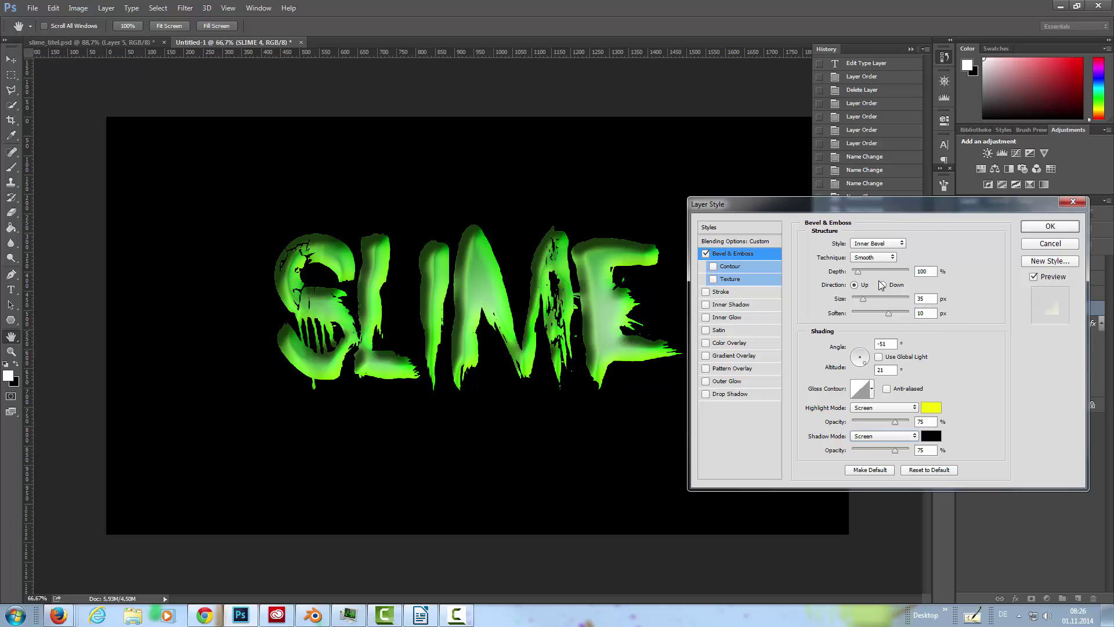
click(926, 440)
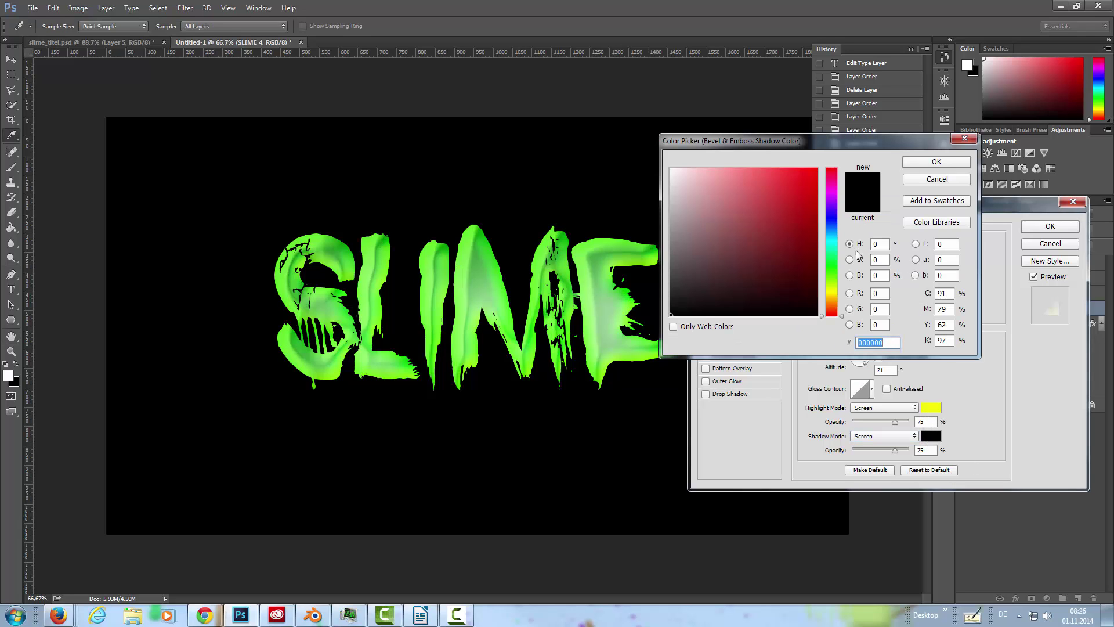
drag(840, 266, 837, 276)
mouse_move(730, 201)
mouse_down()
mouse_move(817, 192)
mouse_move(818, 212)
mouse_up()
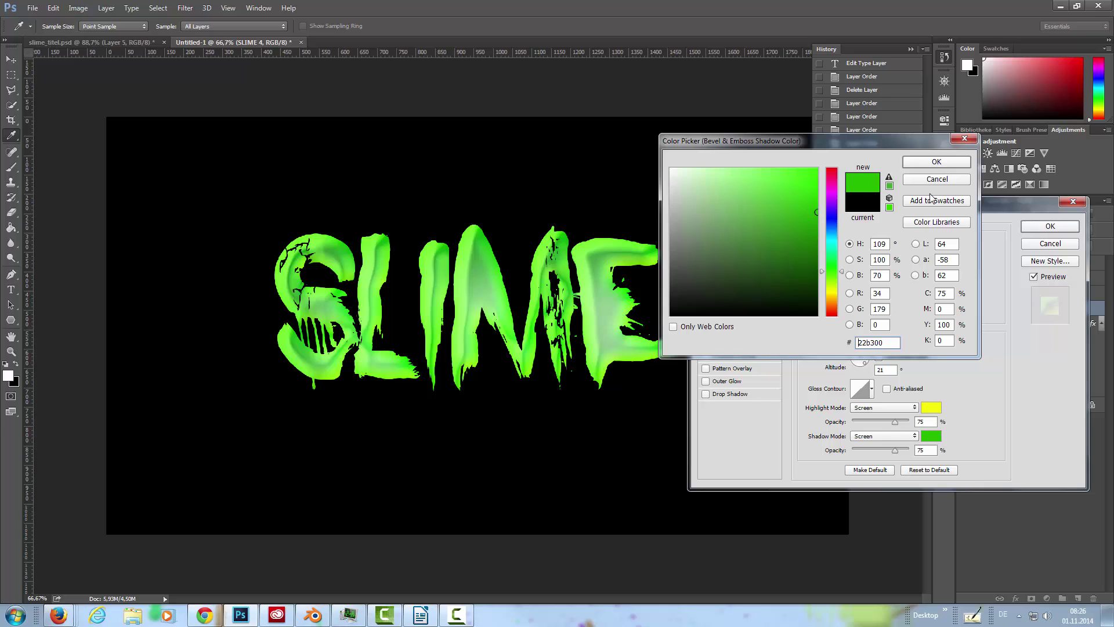
click(937, 162)
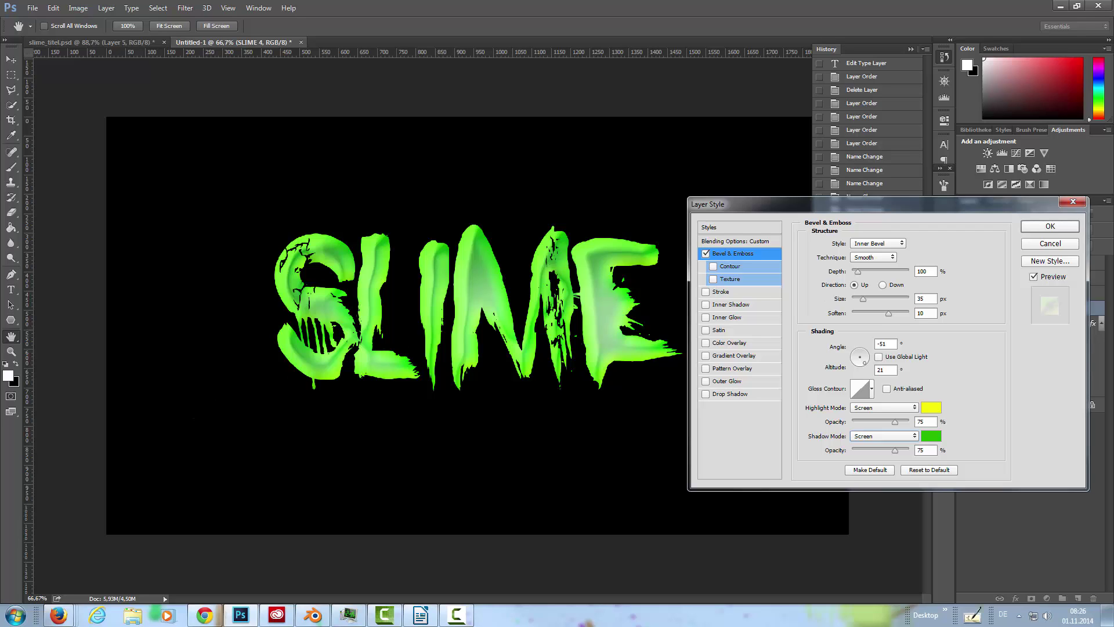
Add an Inner Shadow with global light off, angle 143° and distance 24 px, and increase its size.
click(714, 308)
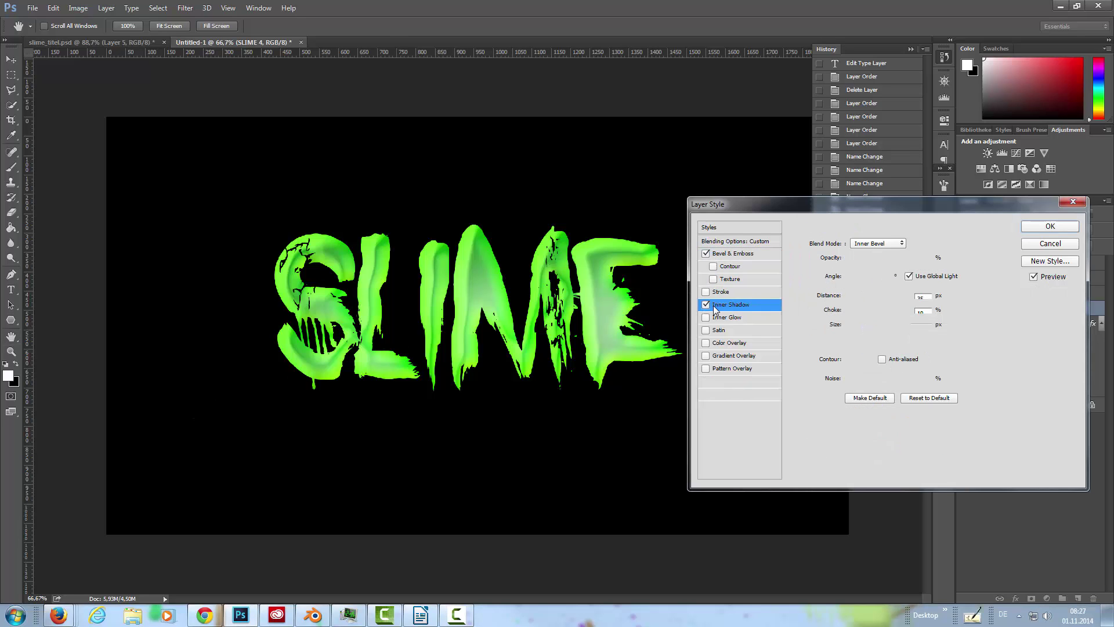
click(909, 277)
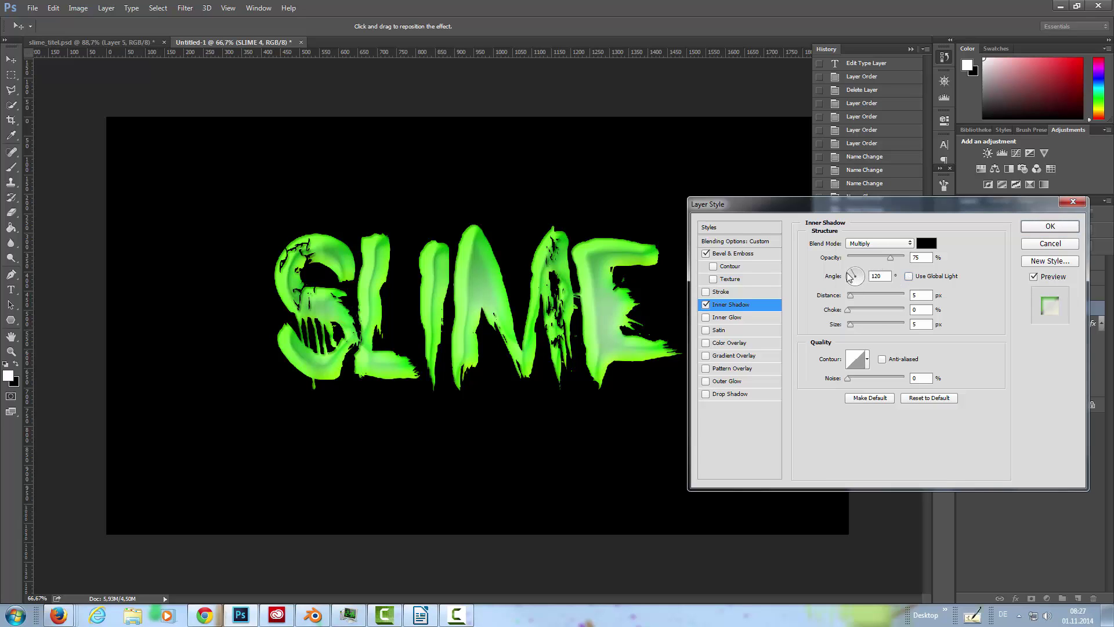
drag(850, 274, 853, 273)
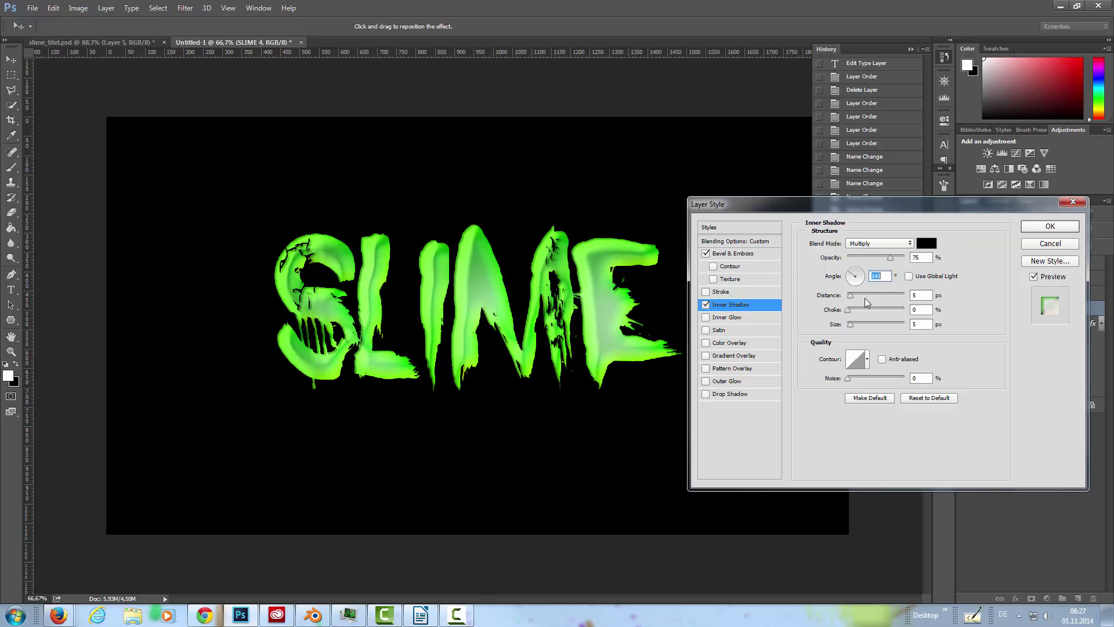
mouse_move(850, 296)
mouse_down()
mouse_move(880, 297)
mouse_move(852, 290)
mouse_up()
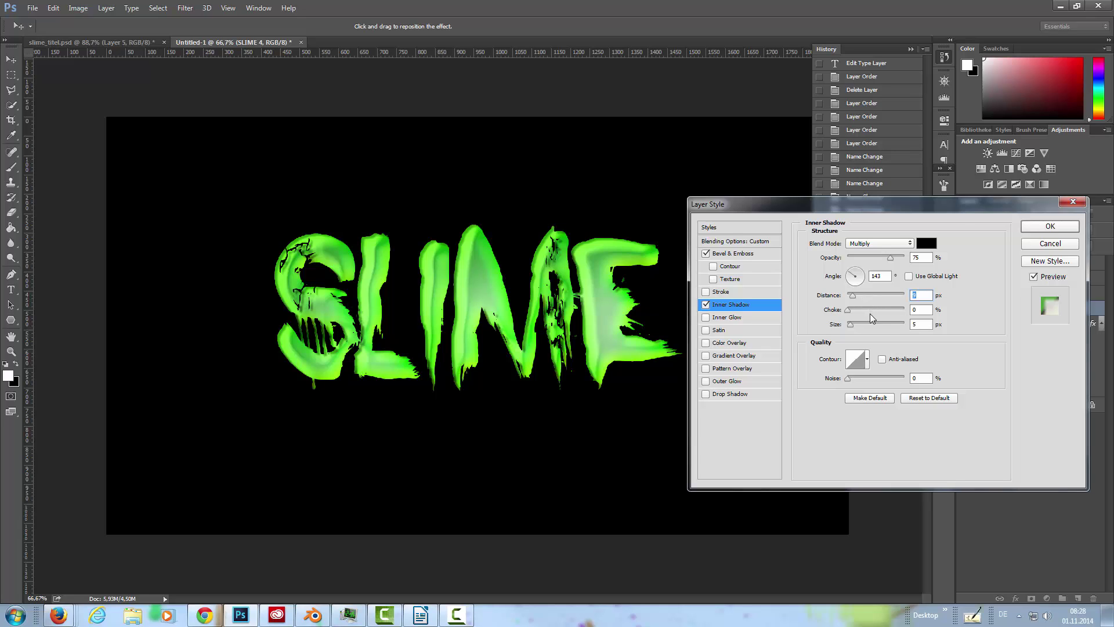
mouse_move(851, 323)
mouse_down()
mouse_move(865, 323)
mouse_move(851, 324)
mouse_move(858, 296)
mouse_move(864, 327)
mouse_up()
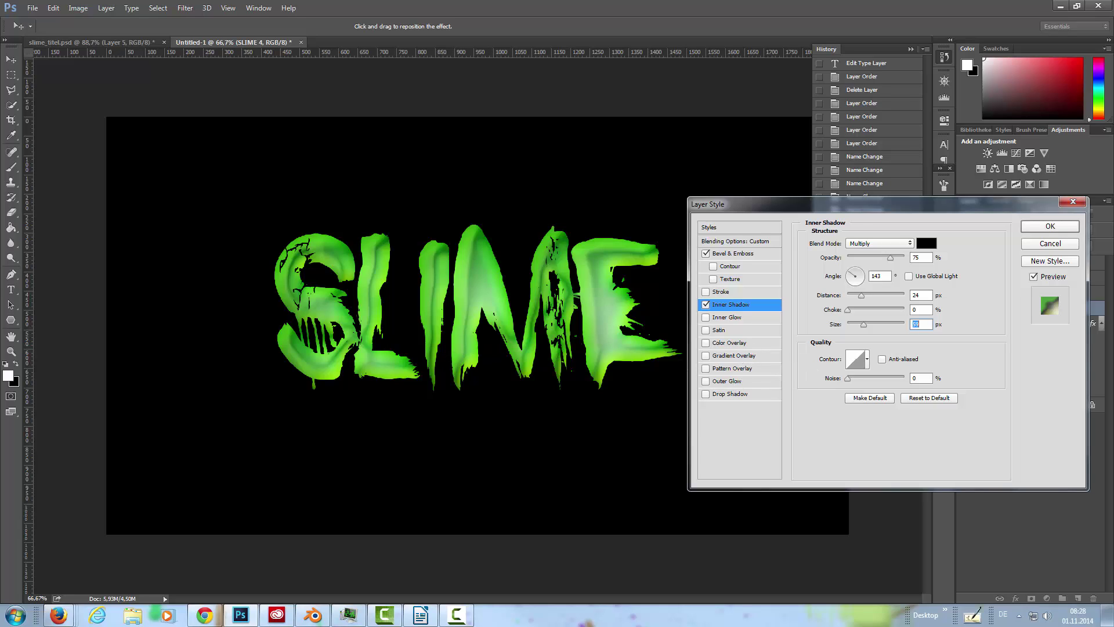
Add an Inner Glow in Multiply mode, using a gradient based on the Black, White preset.
click(725, 318)
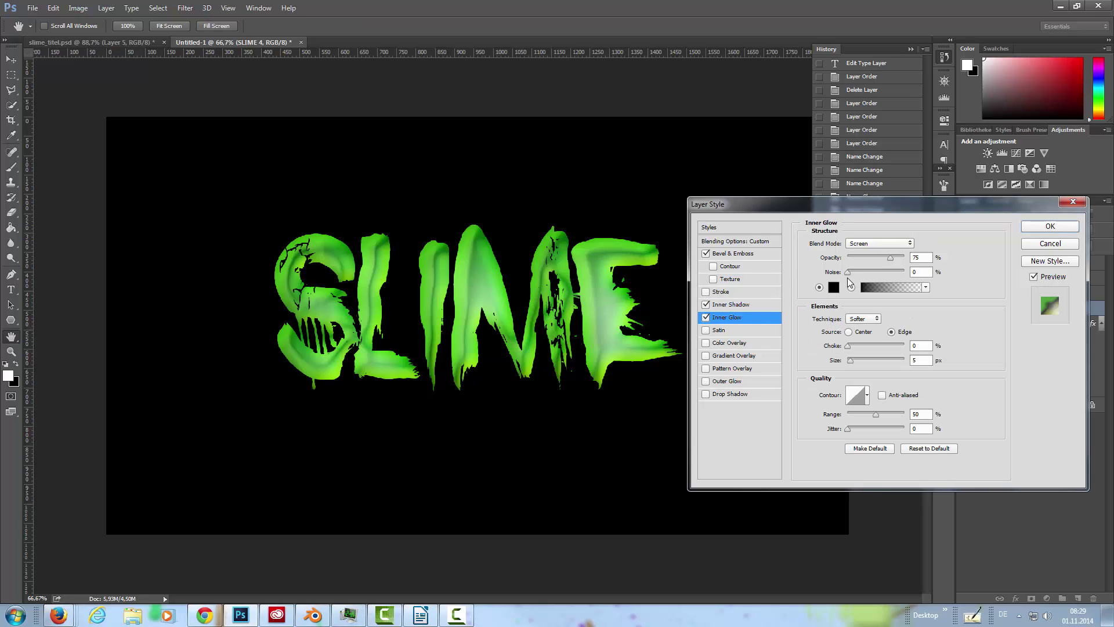
click(882, 245)
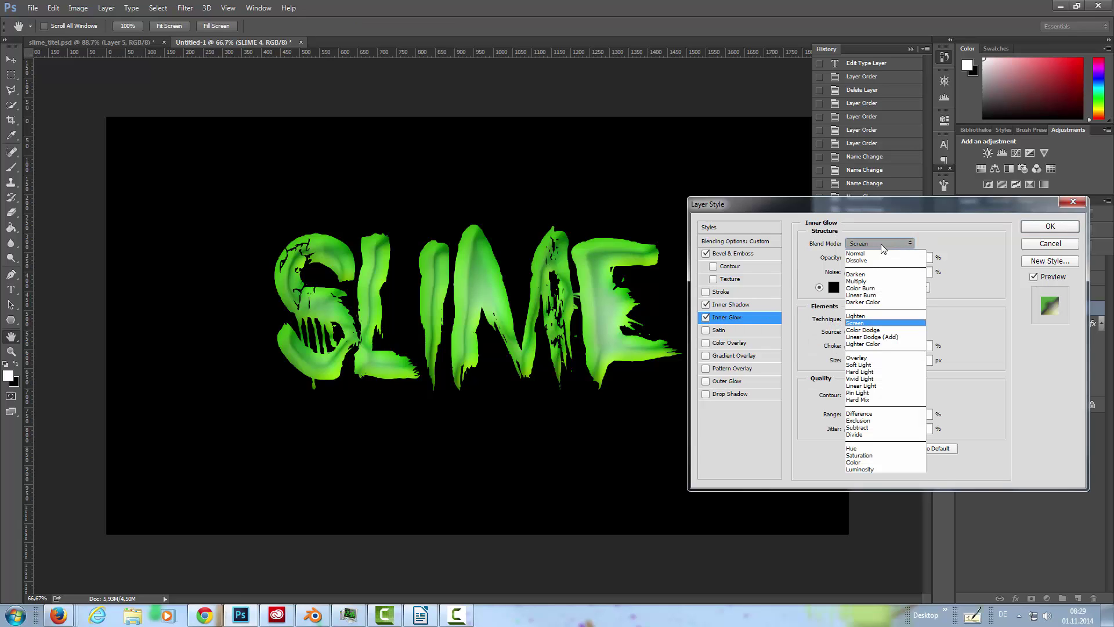
click(870, 283)
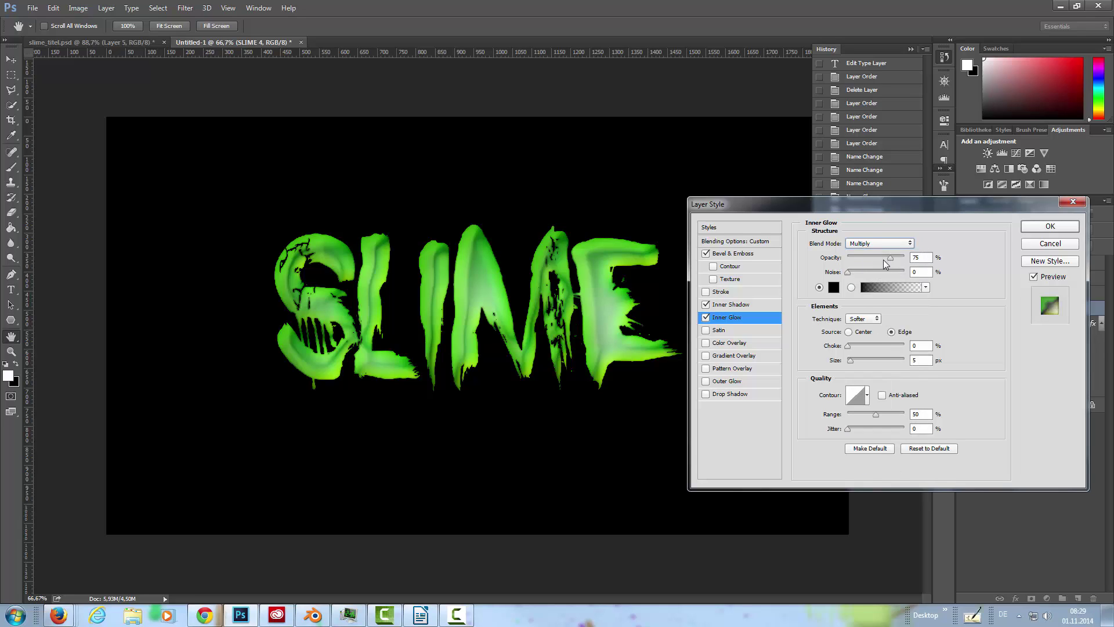
click(852, 287)
click(891, 287)
click(475, 149)
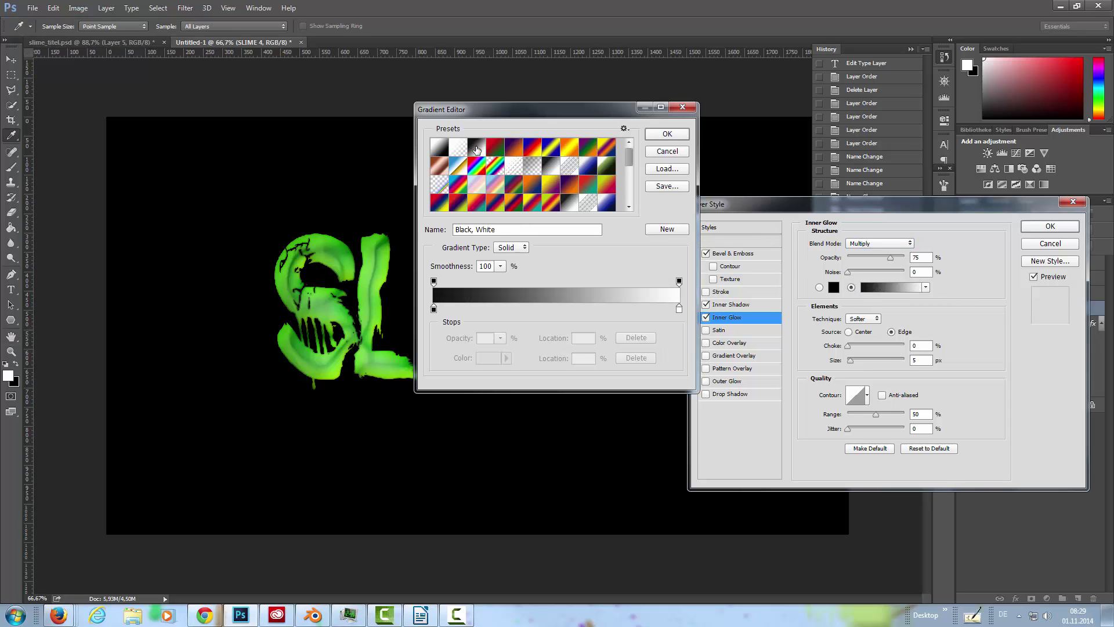
Change the black start stop of the inner glow gradient to green #00a804 and apply the gradient.
click(433, 309)
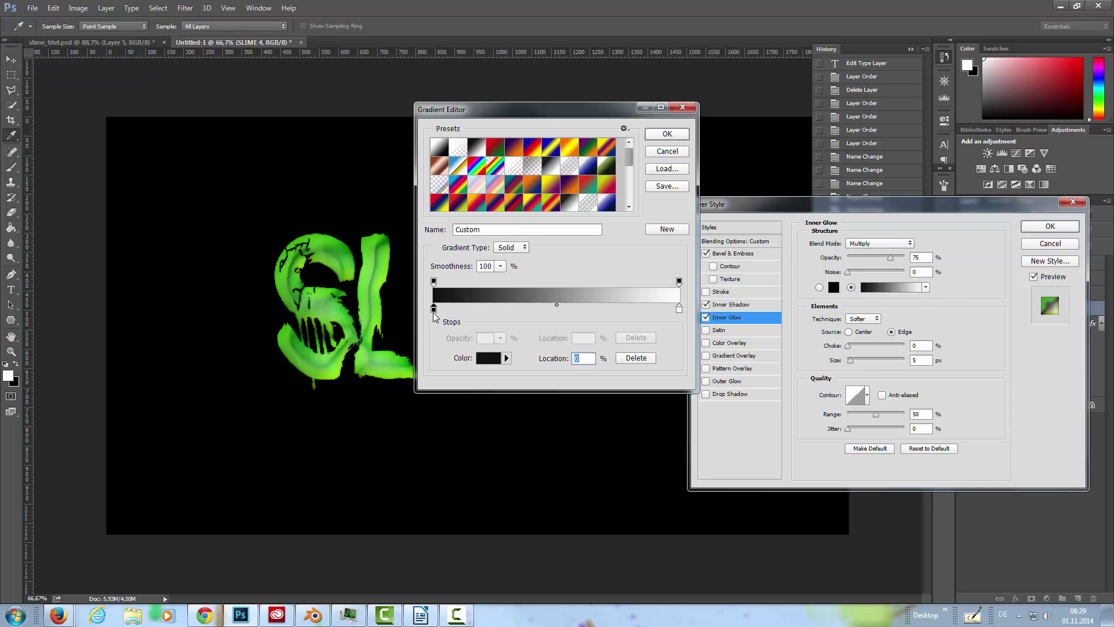
click(488, 358)
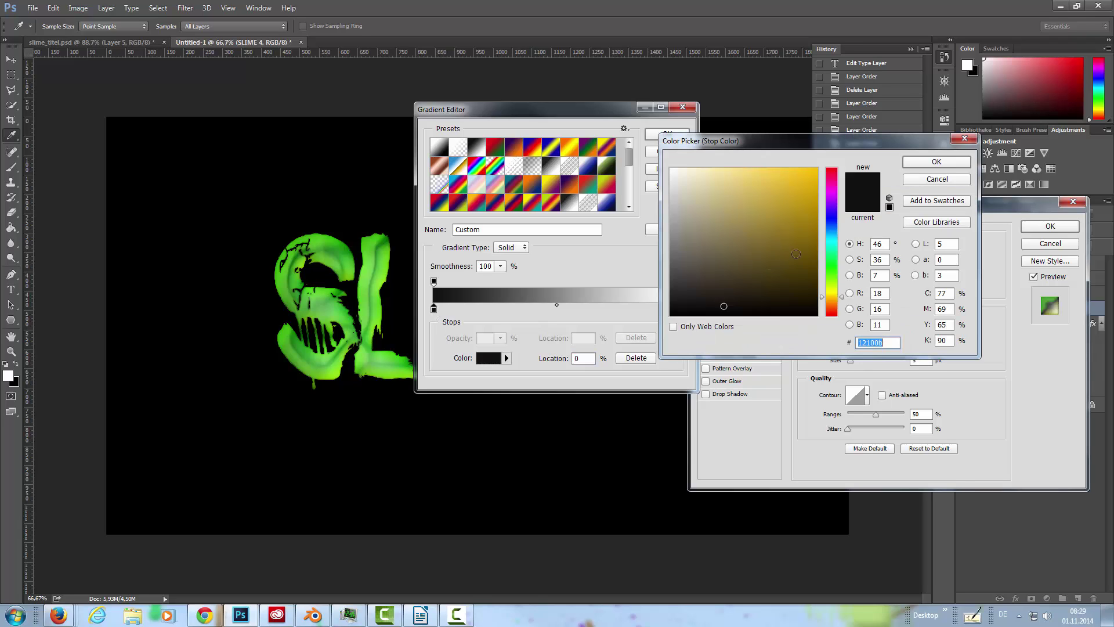
mouse_move(788, 215)
mouse_down()
mouse_move(818, 207)
mouse_move(819, 218)
mouse_up()
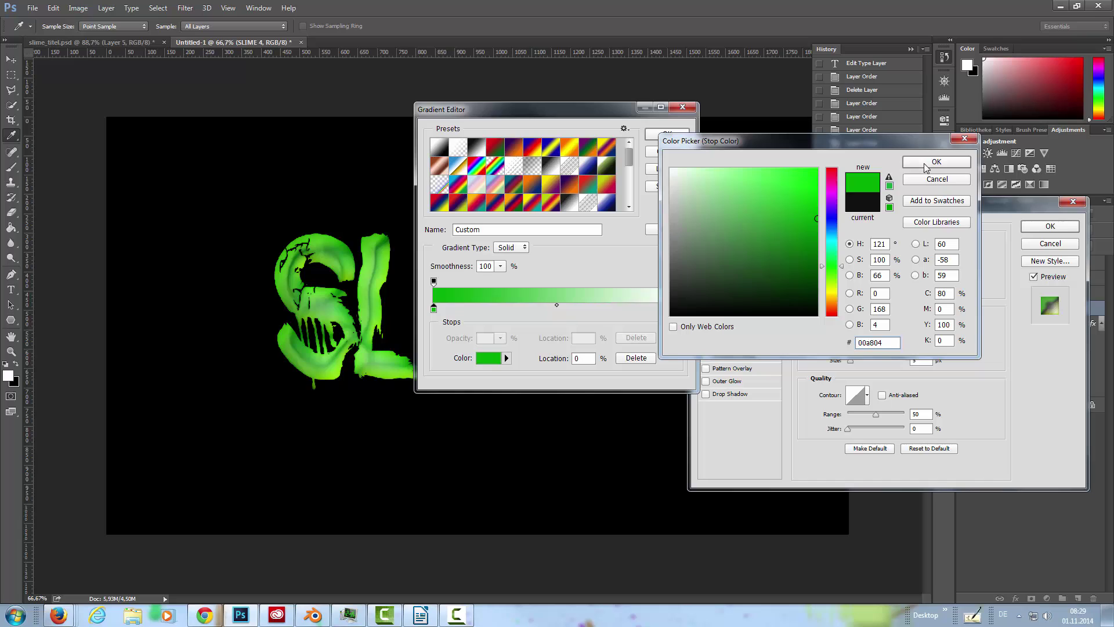
click(926, 167)
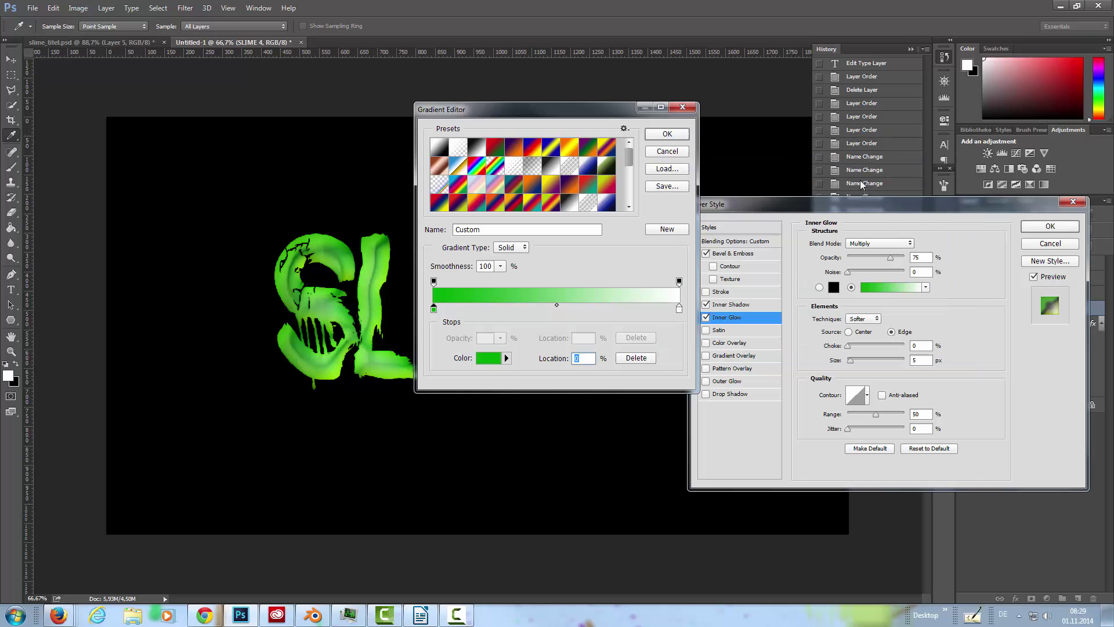
click(667, 135)
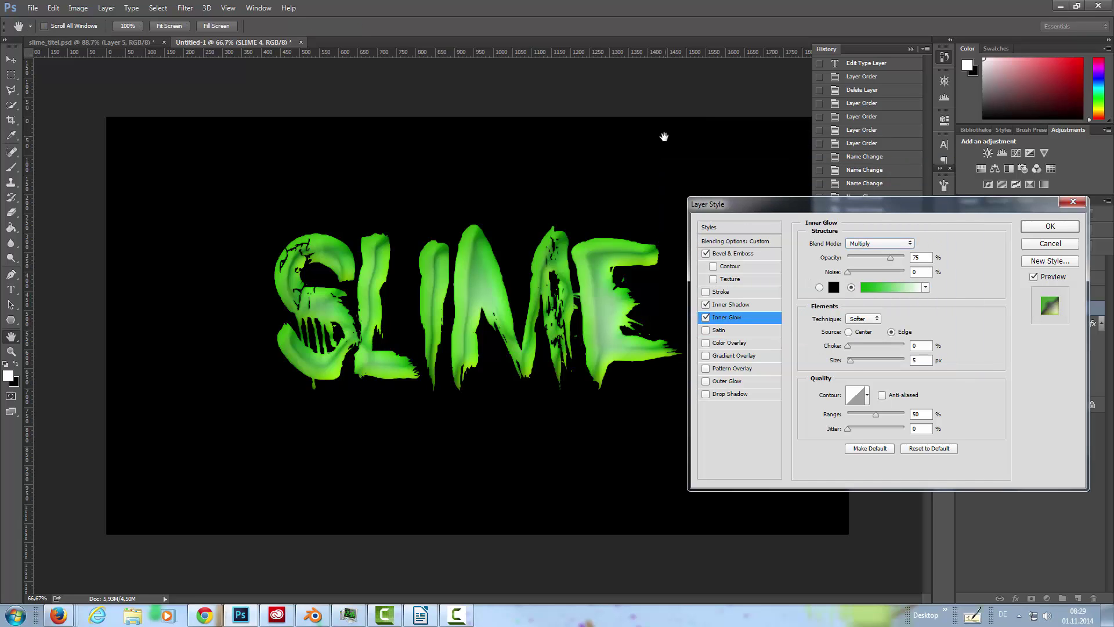
Set the inner glow's source to Edge, its size to 62 px and its range to 49%.
click(891, 332)
mouse_move(851, 360)
mouse_down()
mouse_move(924, 362)
mouse_move(836, 365)
mouse_move(862, 366)
mouse_up()
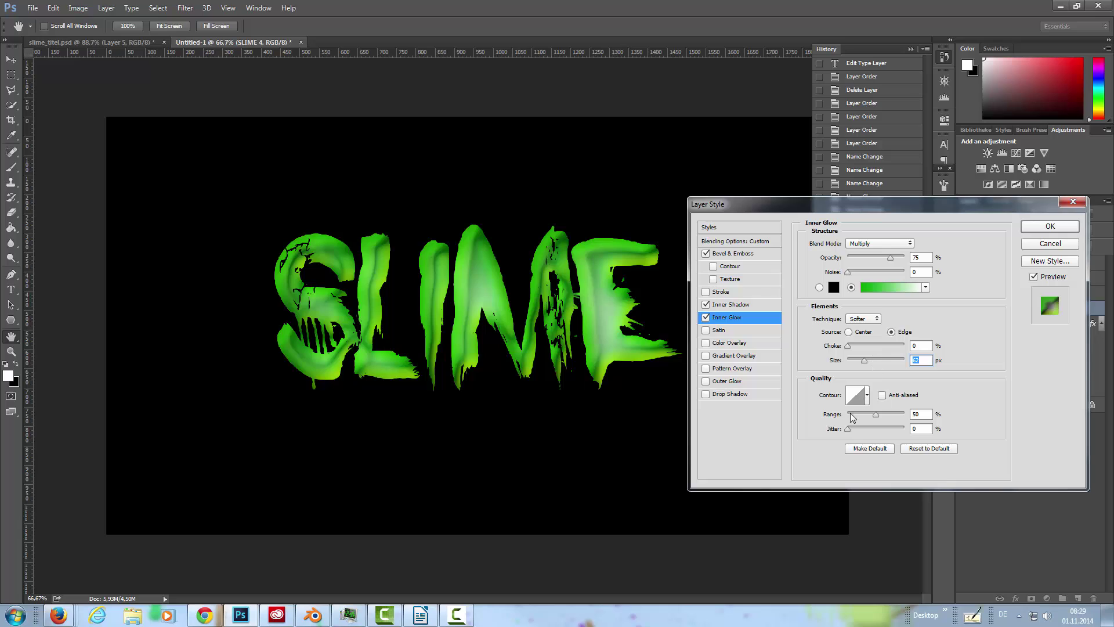
mouse_move(876, 419)
mouse_down()
mouse_move(906, 418)
mouse_move(857, 430)
mouse_move(877, 420)
mouse_up()
click(706, 393)
click(865, 243)
click(864, 253)
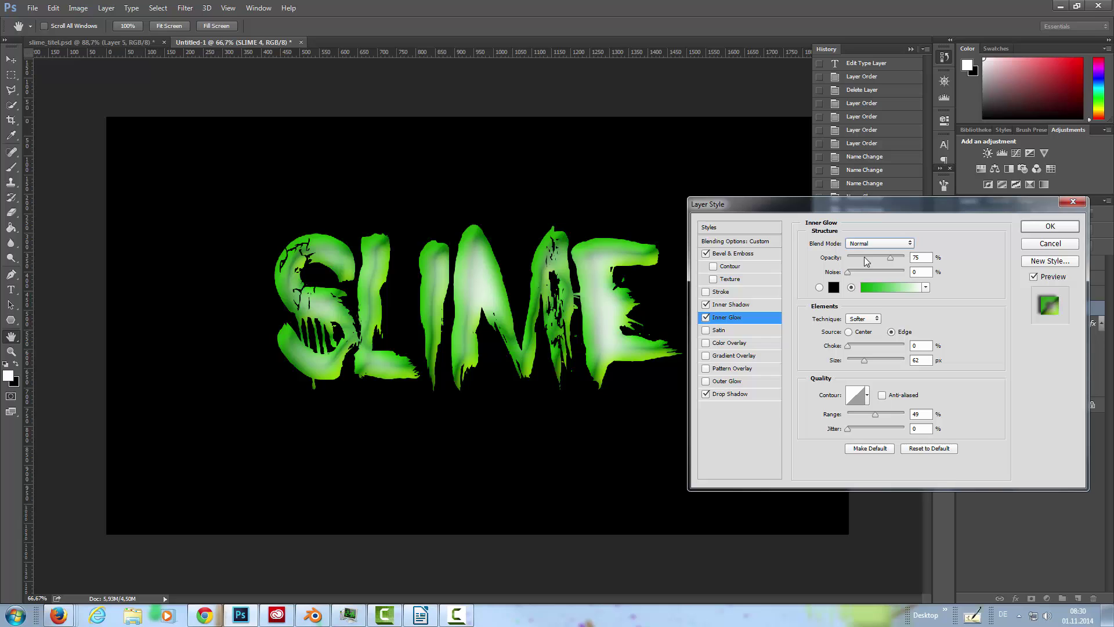
click(868, 244)
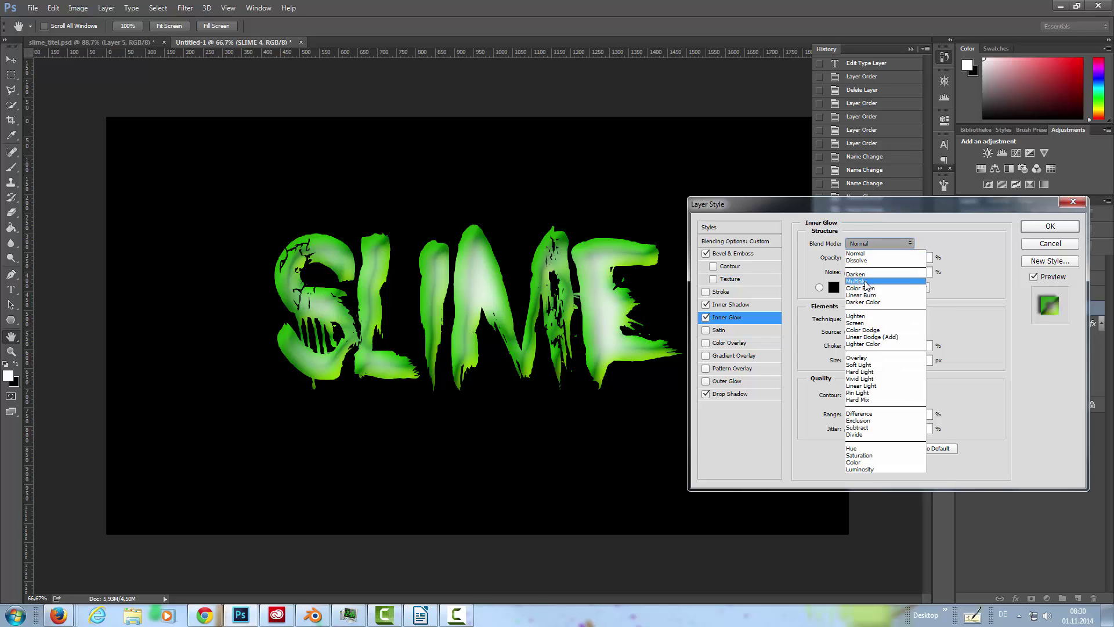
click(866, 284)
Turn on a Drop Shadow with the Normal blend mode and 100% opacity.
click(750, 393)
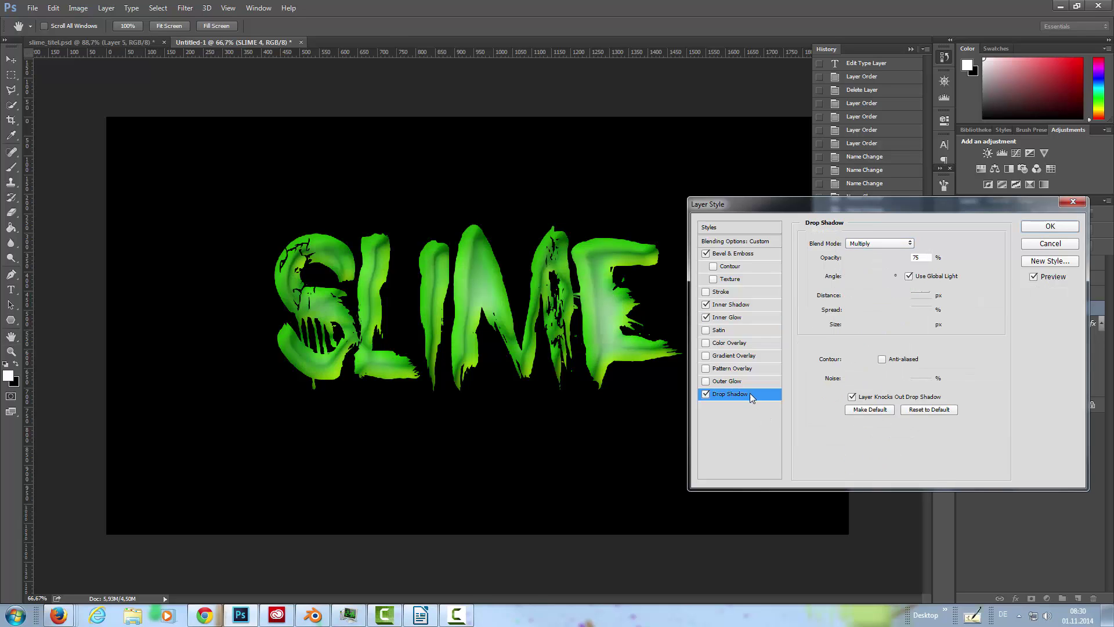
click(706, 394)
click(705, 394)
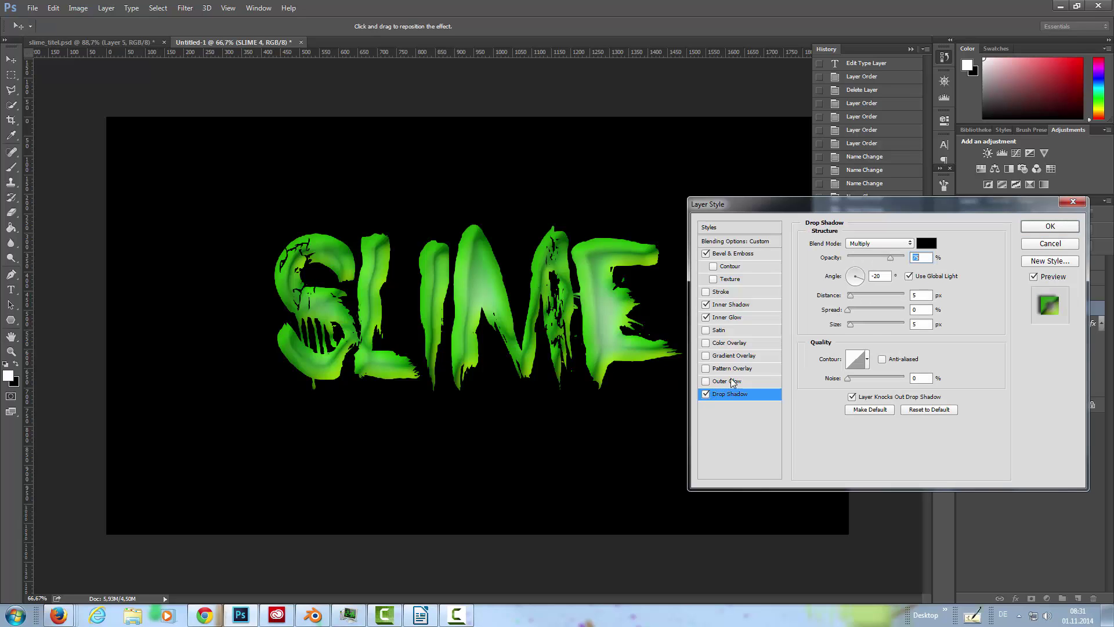
click(879, 243)
click(878, 258)
mouse_move(890, 257)
mouse_down()
mouse_move(864, 257)
mouse_move(876, 258)
mouse_up()
Set the drop shadow's distance to 93 px, size to 59 px and angle to -28°, and apply the layer style.
drag(857, 292, 878, 303)
mouse_move(876, 301)
mouse_down()
mouse_move(929, 305)
mouse_move(813, 305)
mouse_move(889, 301)
mouse_up()
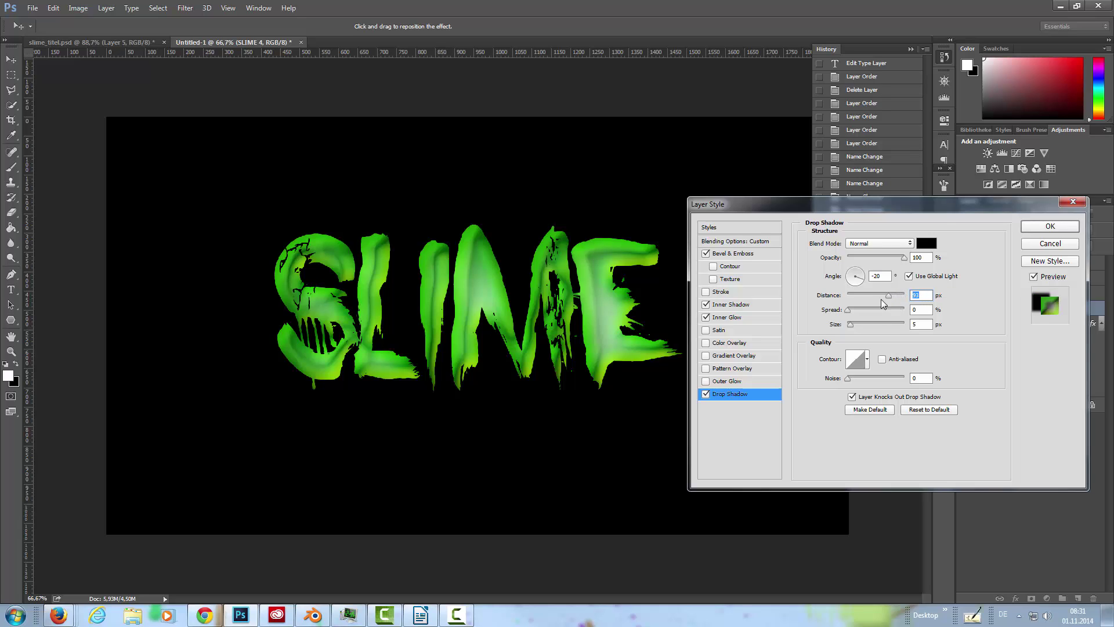
mouse_move(850, 324)
mouse_down()
mouse_move(905, 327)
mouse_move(844, 332)
mouse_move(865, 329)
mouse_up()
mouse_move(862, 285)
mouse_down()
mouse_move(848, 277)
mouse_move(866, 285)
mouse_up()
click(860, 286)
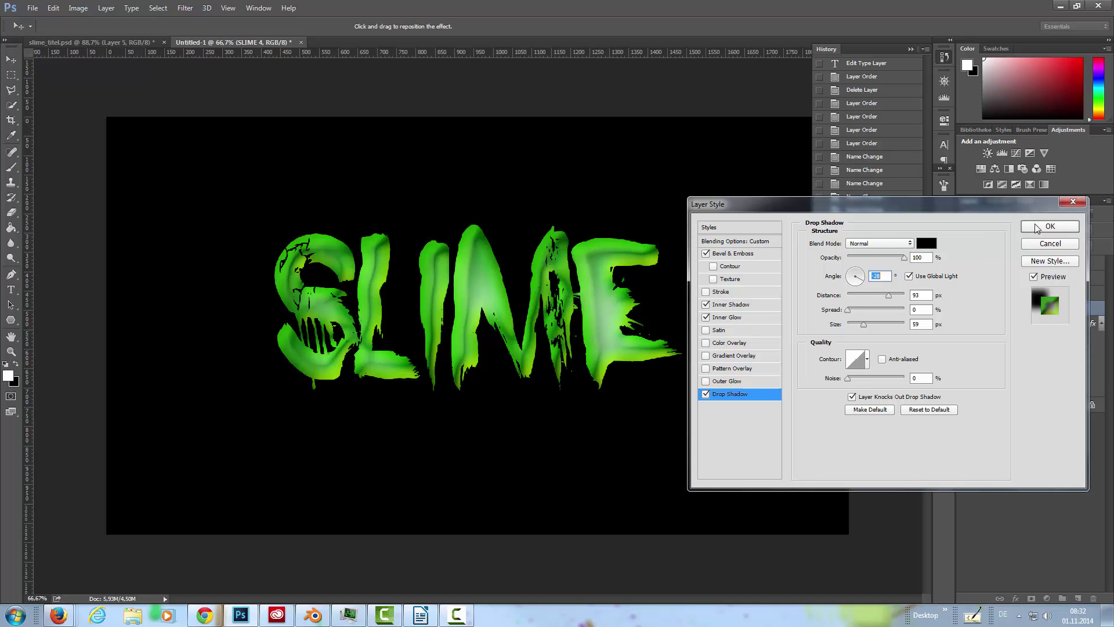
click(1023, 227)
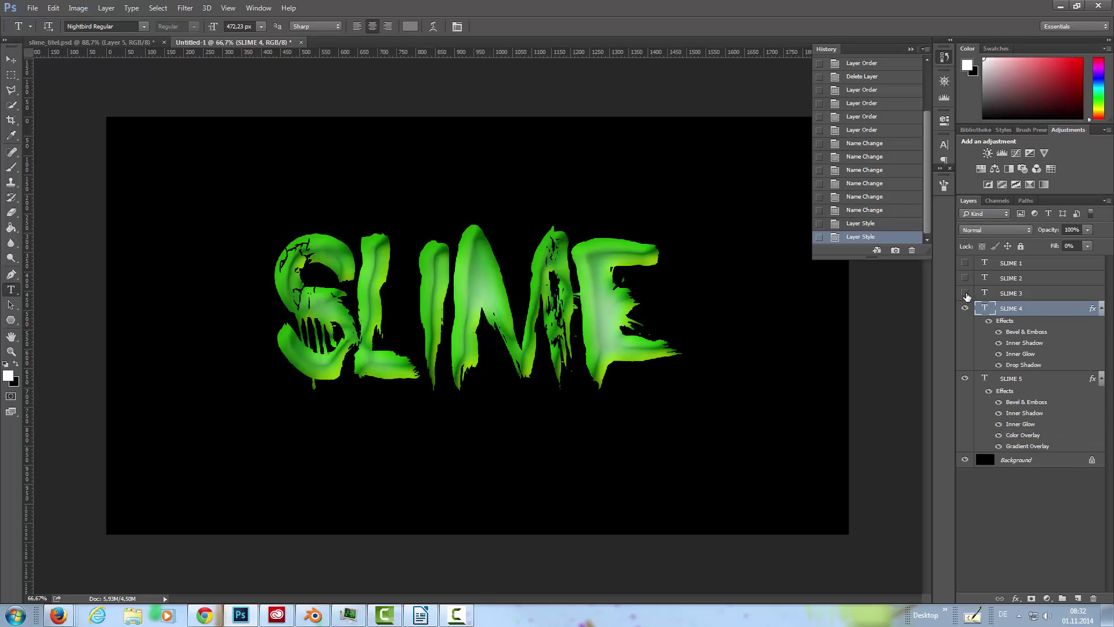
Make the SLIME 3 layer visible and set its fill opacity to 0% in its blending options.
click(965, 293)
click(1024, 294)
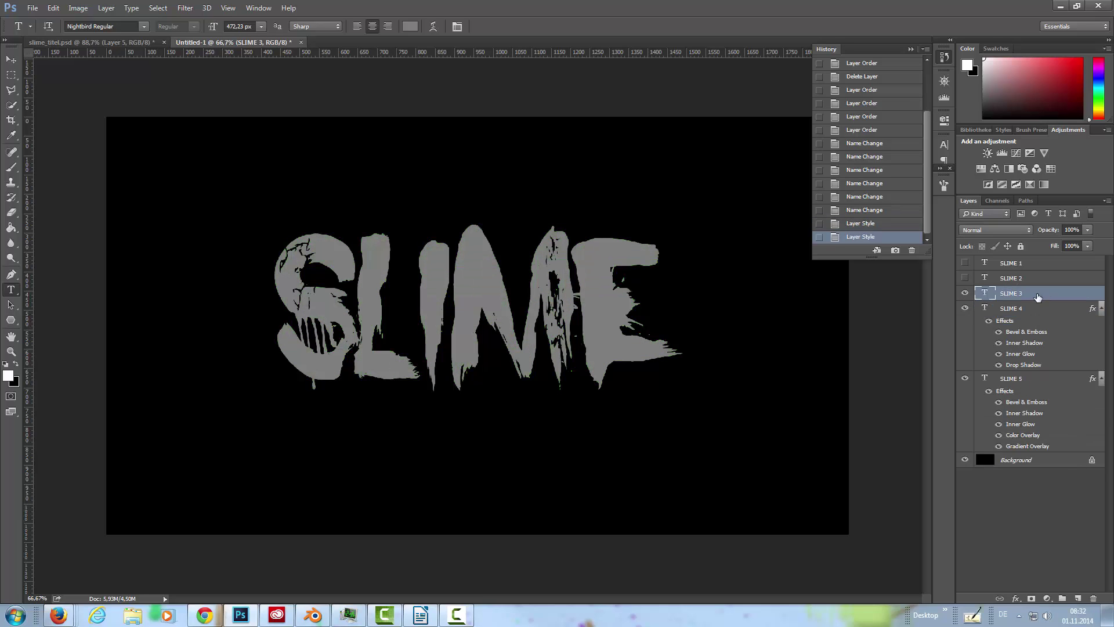
double_click(1070, 296)
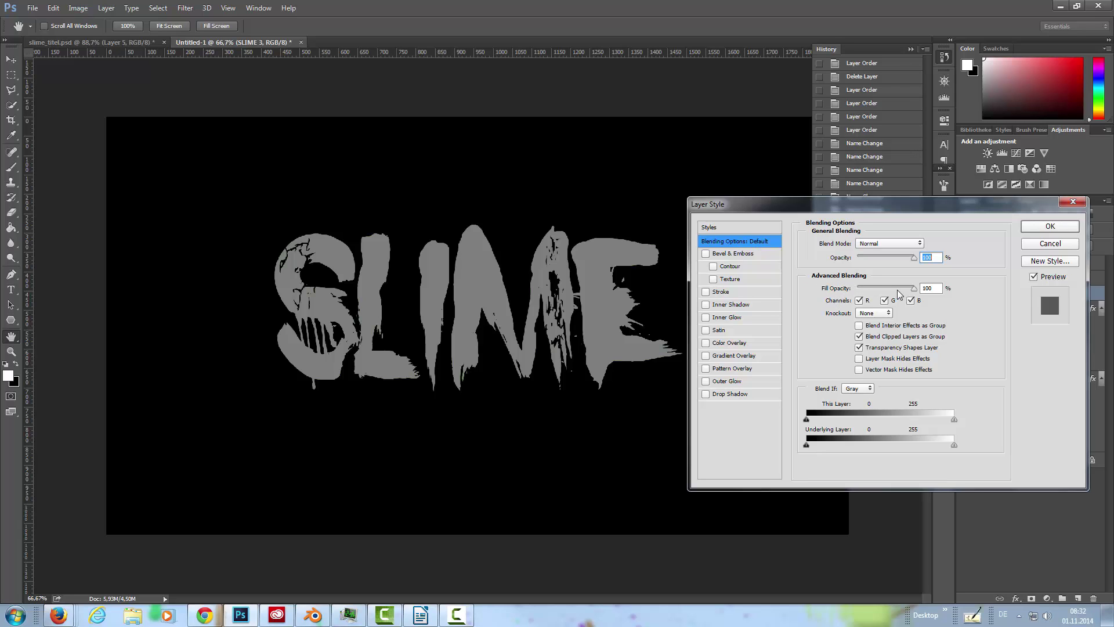
drag(912, 288, 851, 289)
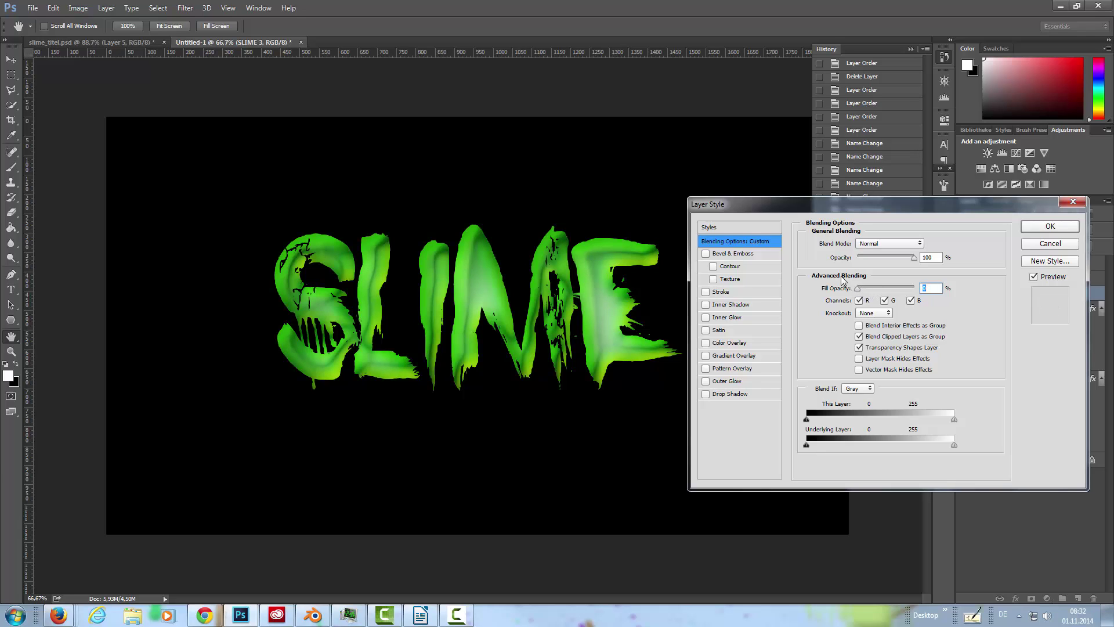
Add a Bevel & Emboss with size 3 px and the wavy gloss contour at the end of the third preset row.
click(740, 256)
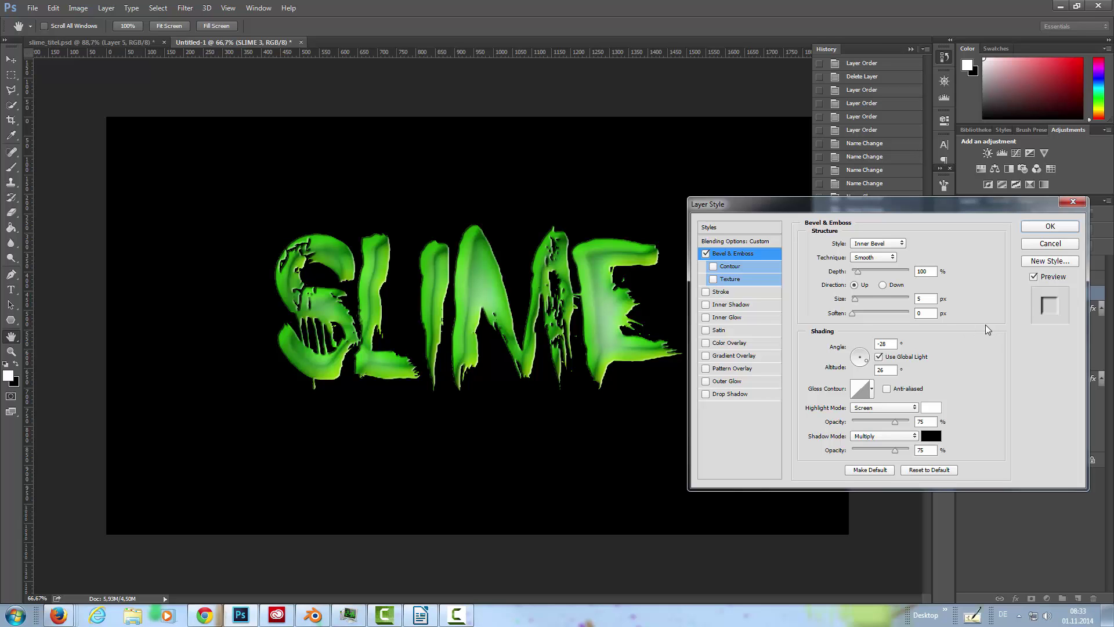
drag(856, 299, 854, 306)
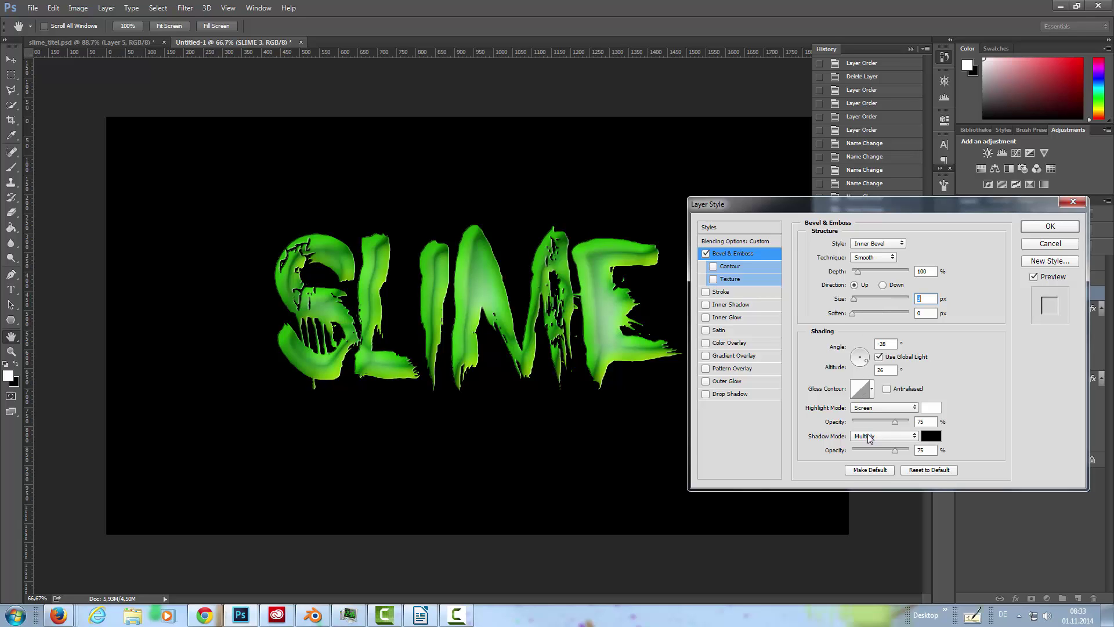
click(872, 389)
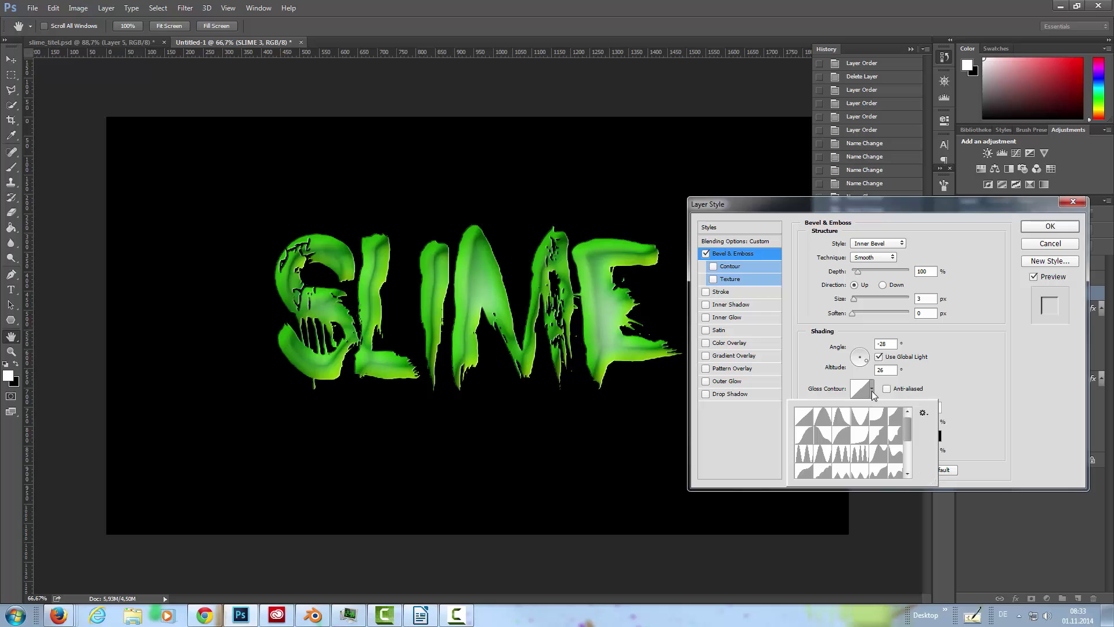
click(895, 457)
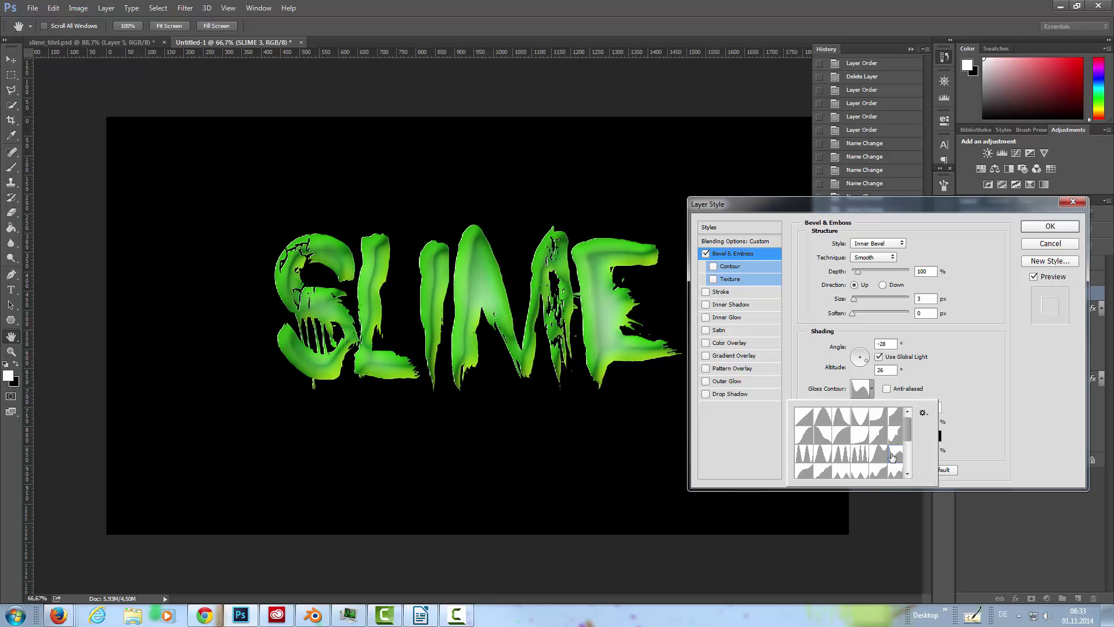
click(837, 369)
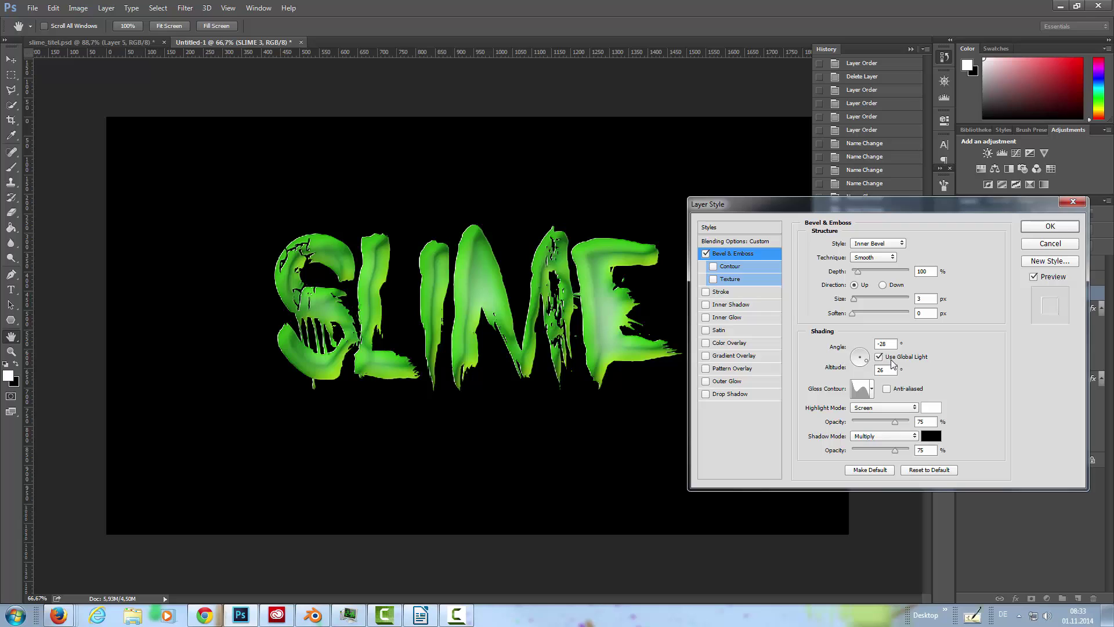
Turn off the bevel's global light and set angle 135°, altitude 32°, size 13 px and soften 3 px.
click(879, 356)
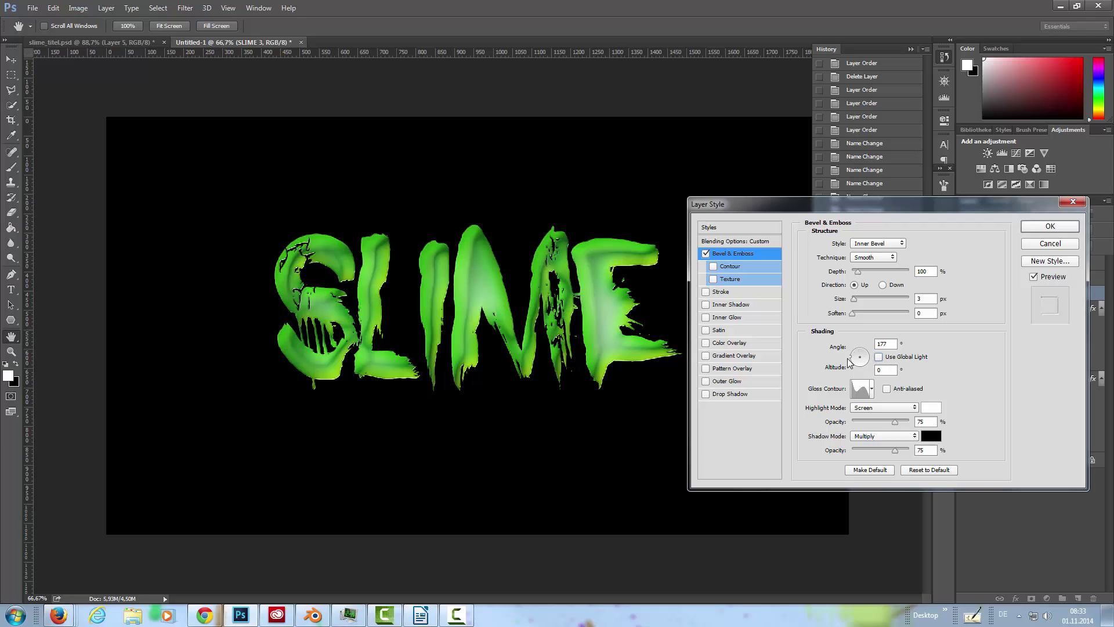
mouse_move(860, 358)
mouse_down()
mouse_move(866, 372)
mouse_move(857, 356)
mouse_up()
drag(856, 300, 857, 296)
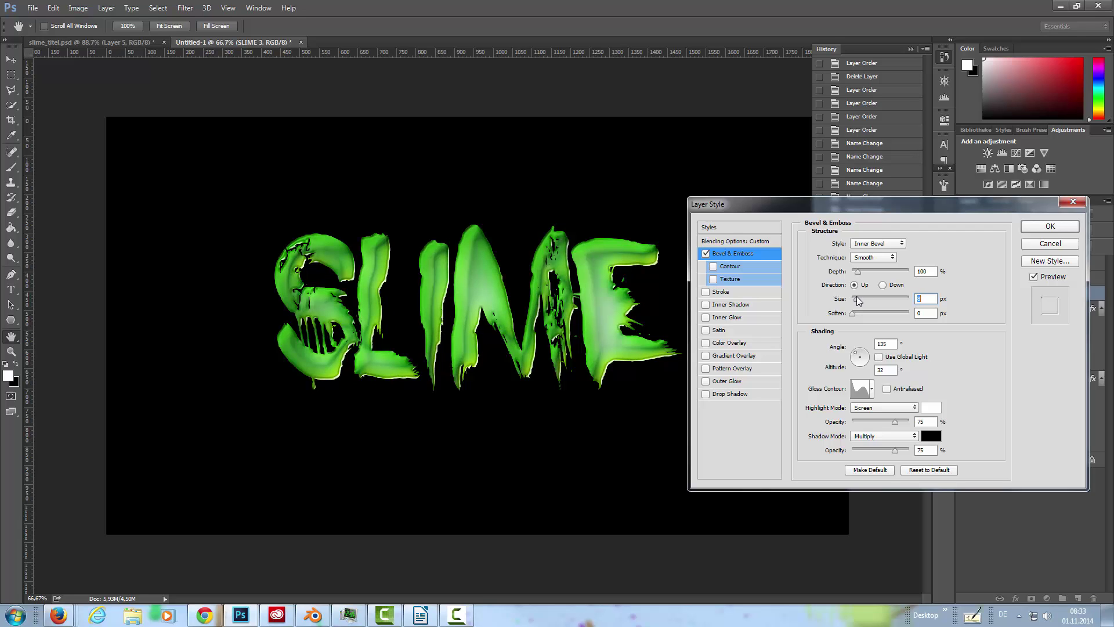
drag(857, 296, 857, 298)
mouse_move(852, 312)
mouse_down()
mouse_move(887, 316)
mouse_move(848, 321)
mouse_move(860, 317)
mouse_up()
key(shift+Tab)
drag(857, 301, 858, 301)
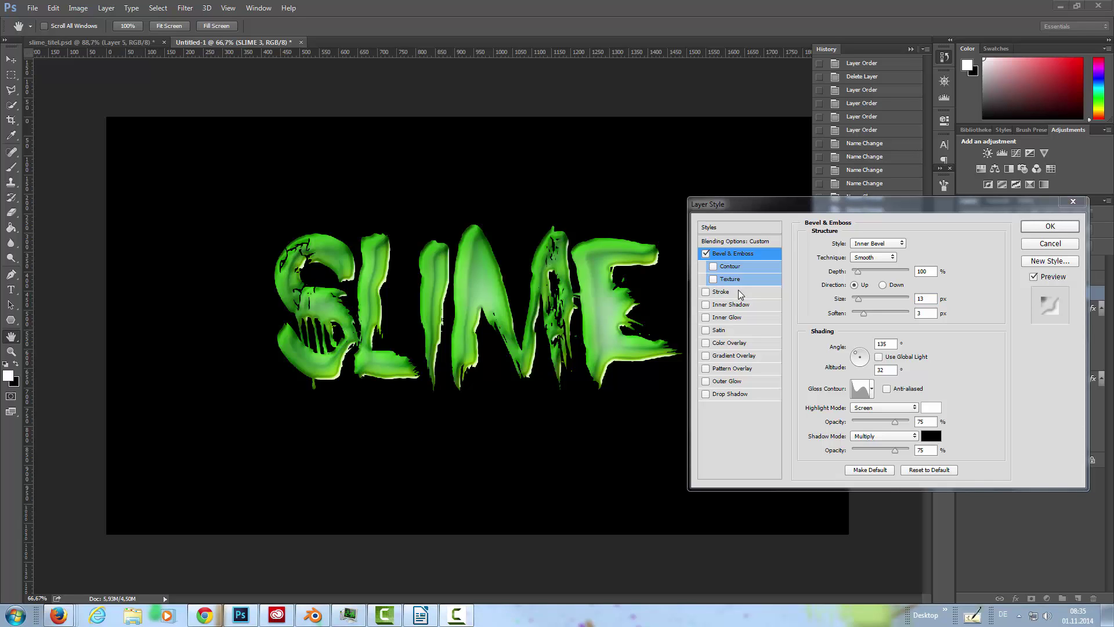
Add an Inner Glow in dark green #008b0d and raise its choke to nearly half.
click(706, 318)
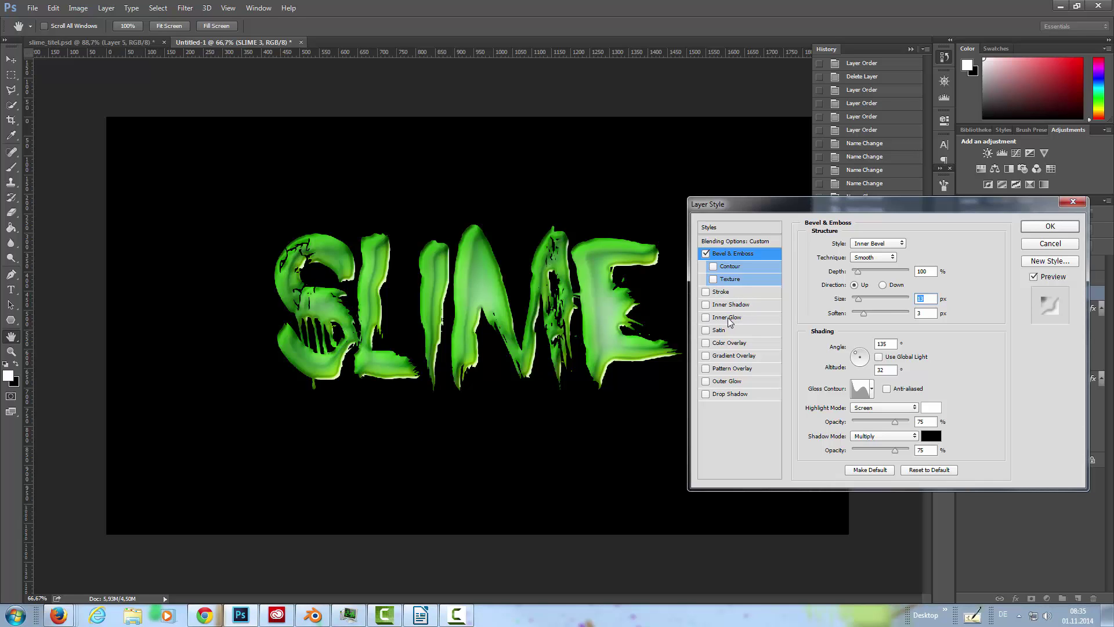
click(729, 319)
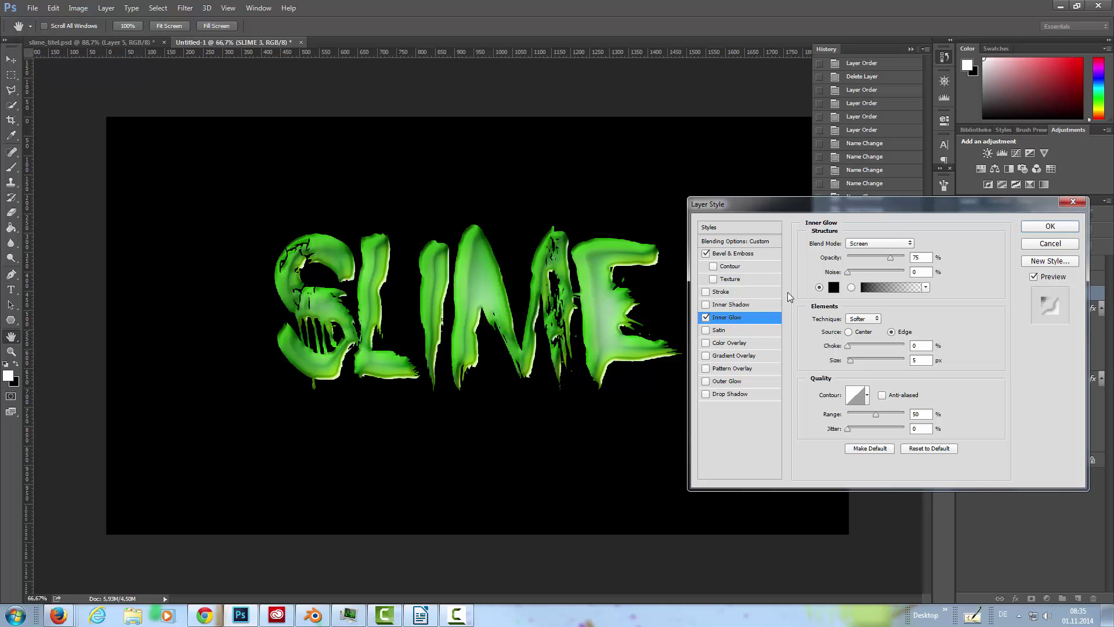
click(834, 287)
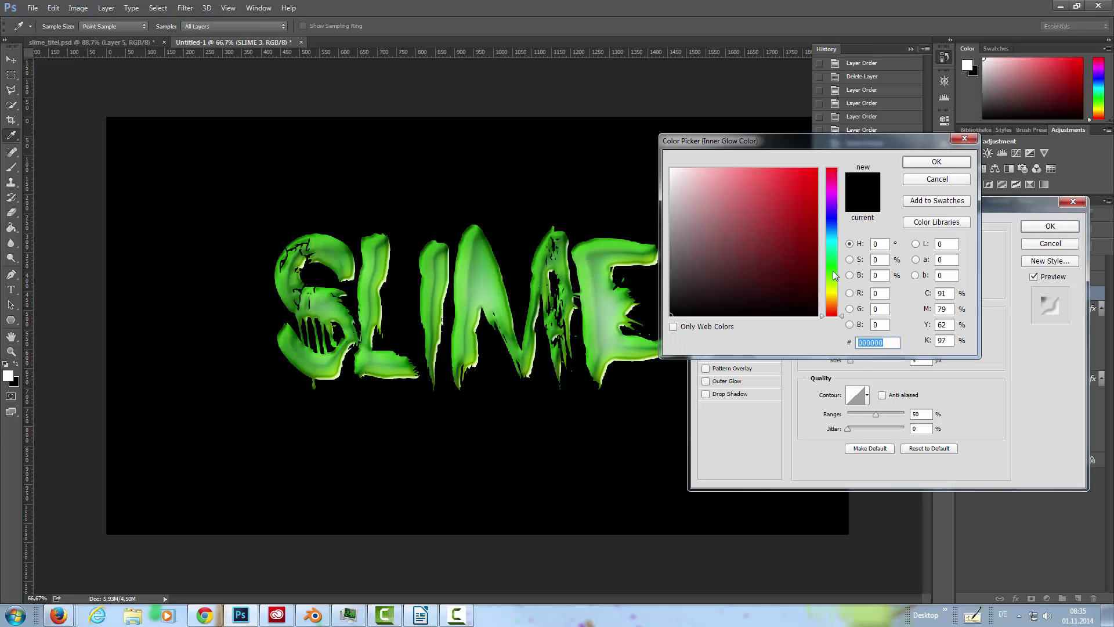
click(835, 264)
mouse_move(773, 216)
mouse_down()
mouse_move(795, 201)
mouse_move(834, 240)
mouse_up()
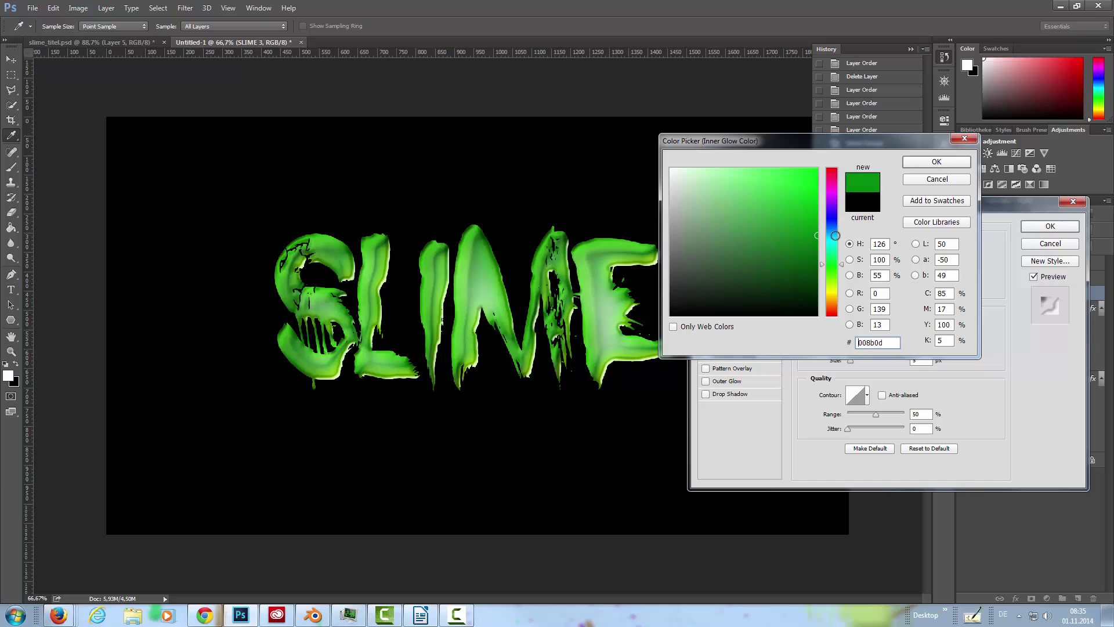
click(928, 162)
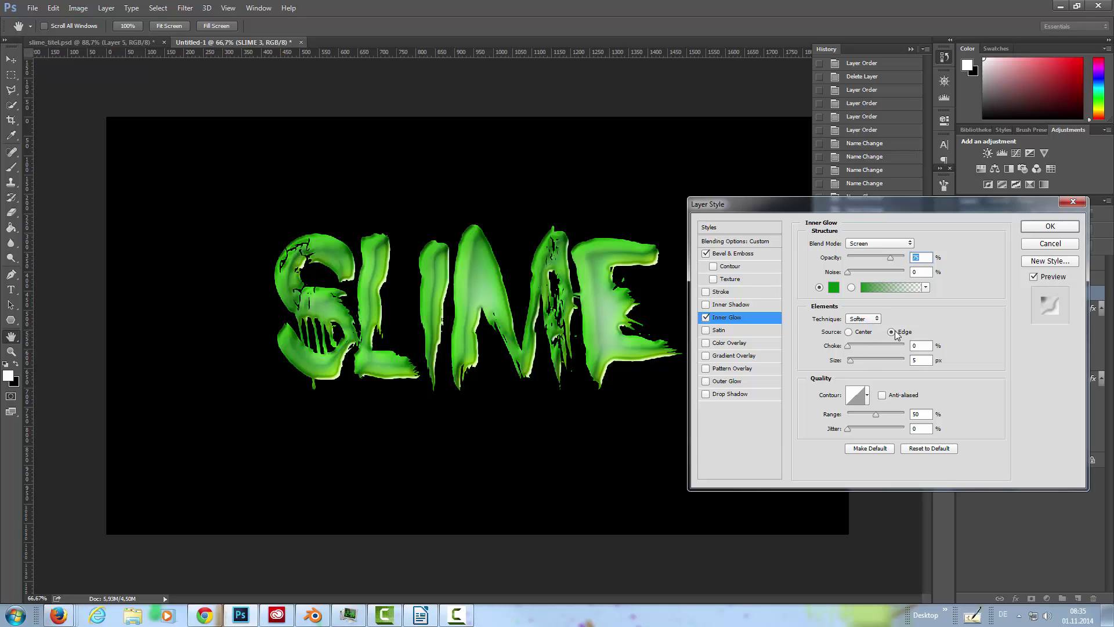
drag(848, 345, 887, 348)
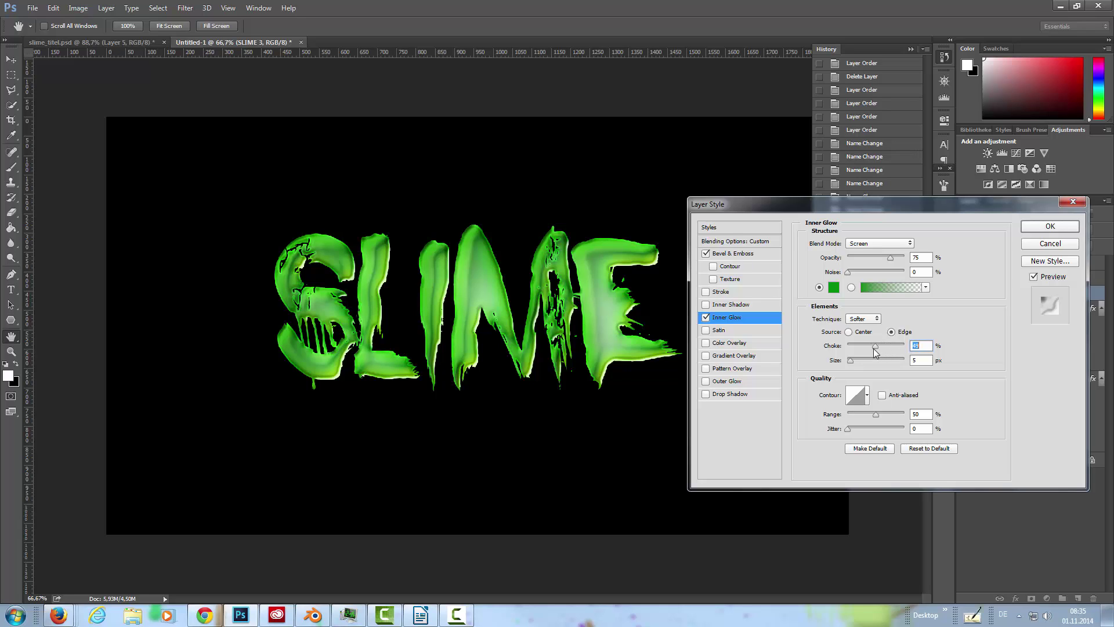
mouse_move(880, 347)
mouse_down()
mouse_move(903, 347)
mouse_move(877, 348)
mouse_up()
mouse_move(878, 350)
mouse_down()
mouse_move(941, 344)
mouse_move(871, 350)
mouse_up()
Add an Outer Glow to the SLIME 3 layer in bright green #00cd0a.
click(726, 382)
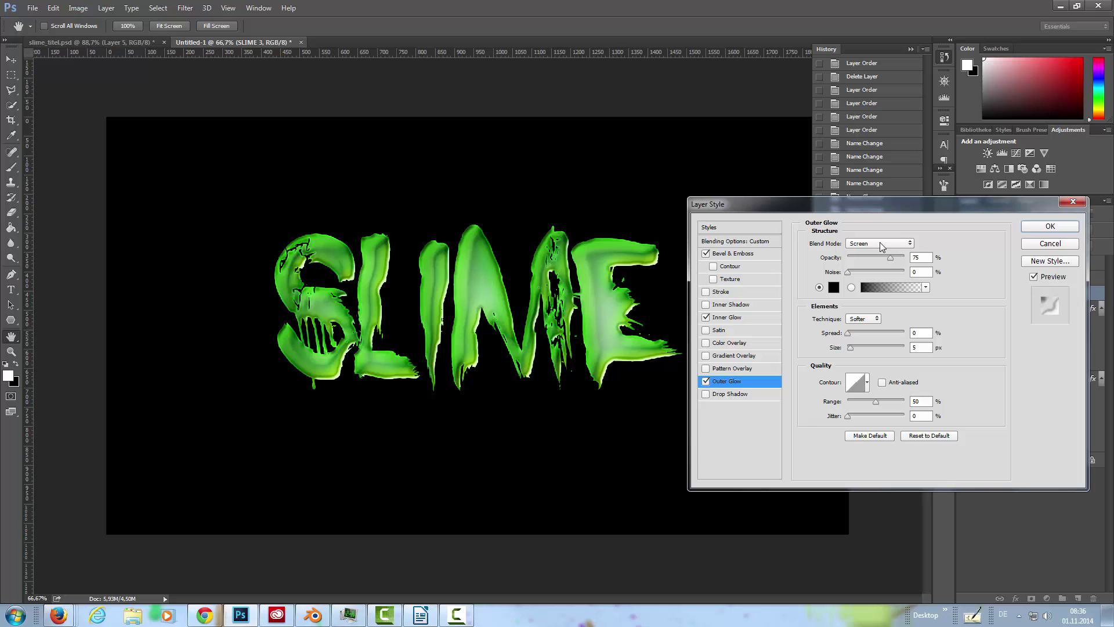
click(833, 287)
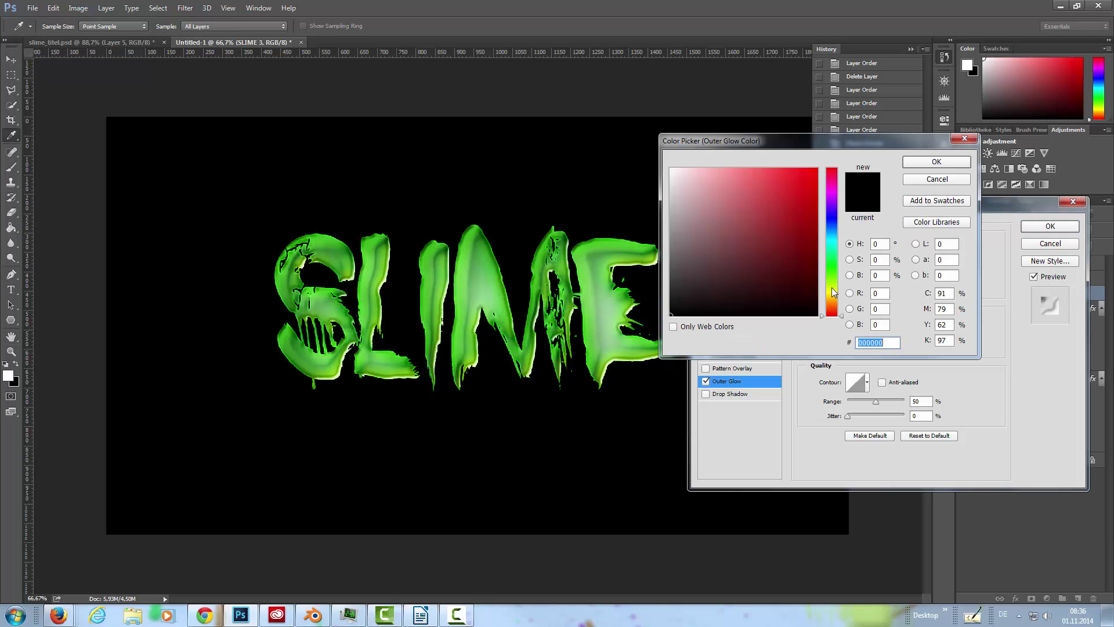
click(833, 266)
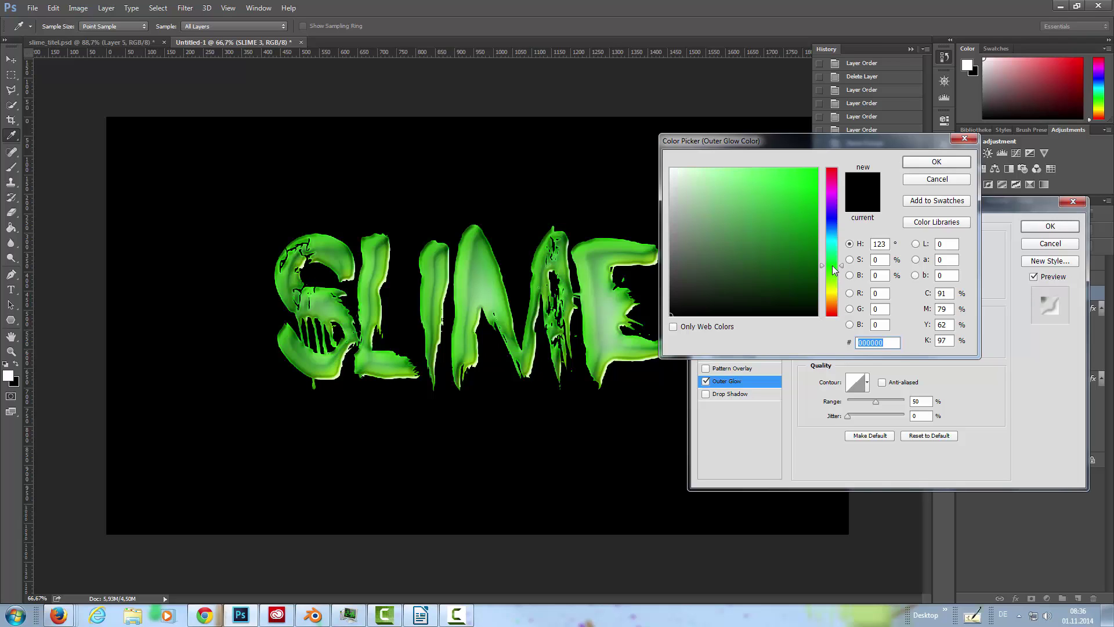
drag(820, 208, 817, 198)
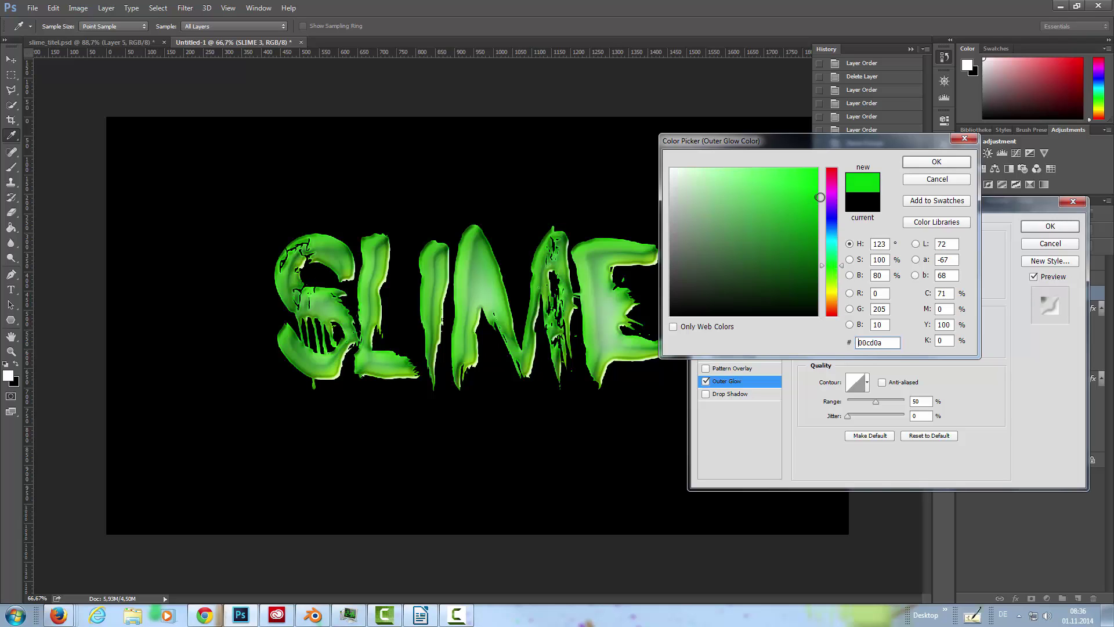
click(926, 167)
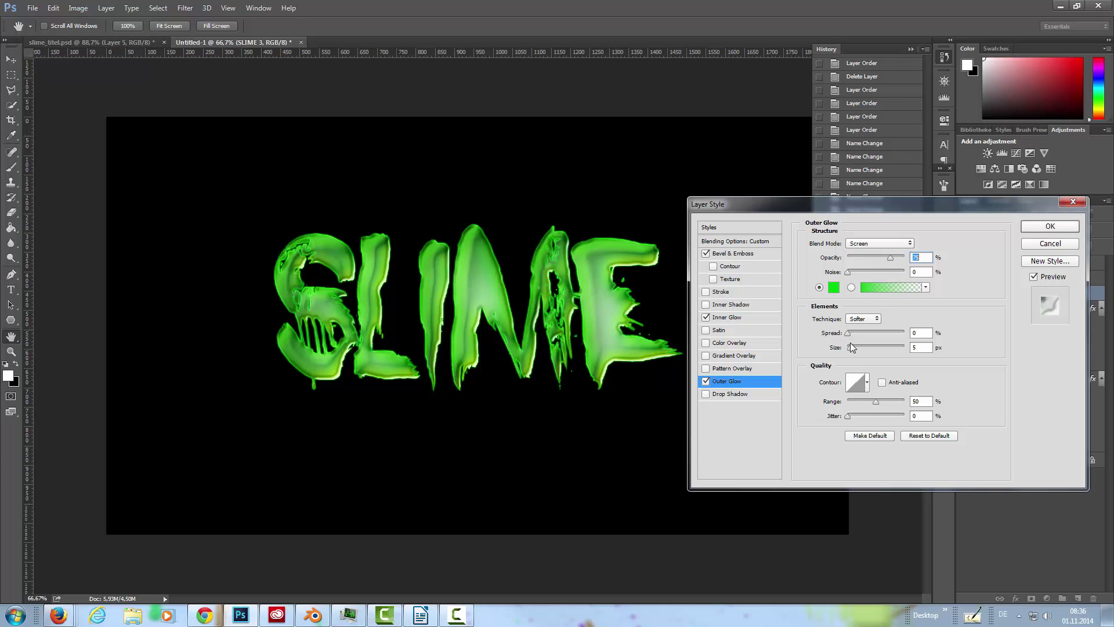
Set the outer glow's size to 51 px and its range to 49%.
drag(851, 344, 861, 349)
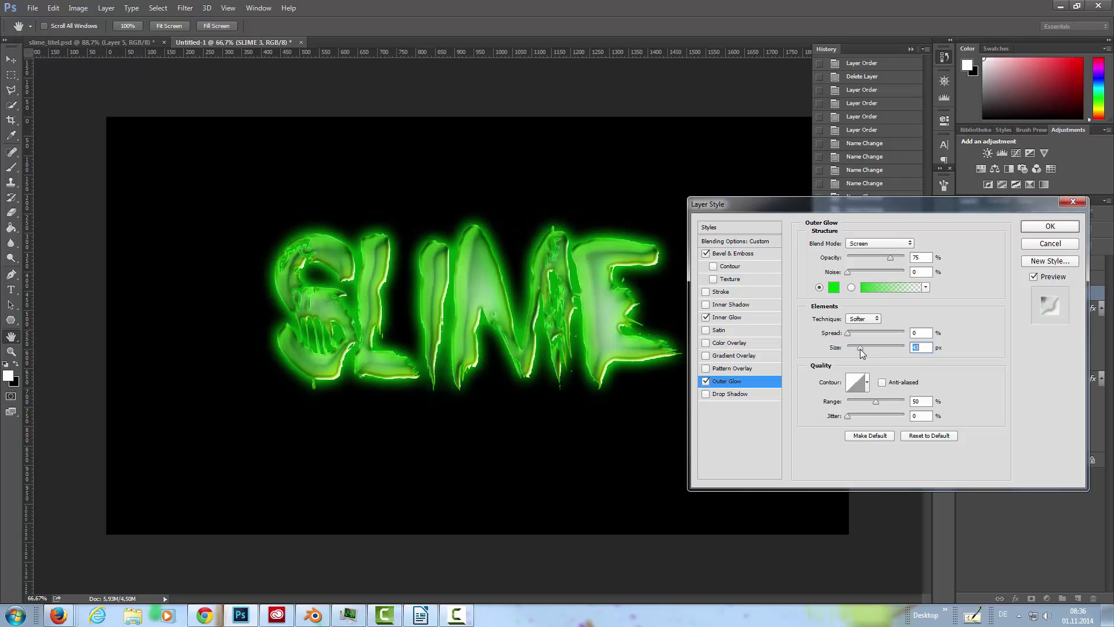
mouse_move(860, 351)
mouse_down()
mouse_move(910, 335)
mouse_move(869, 344)
mouse_up()
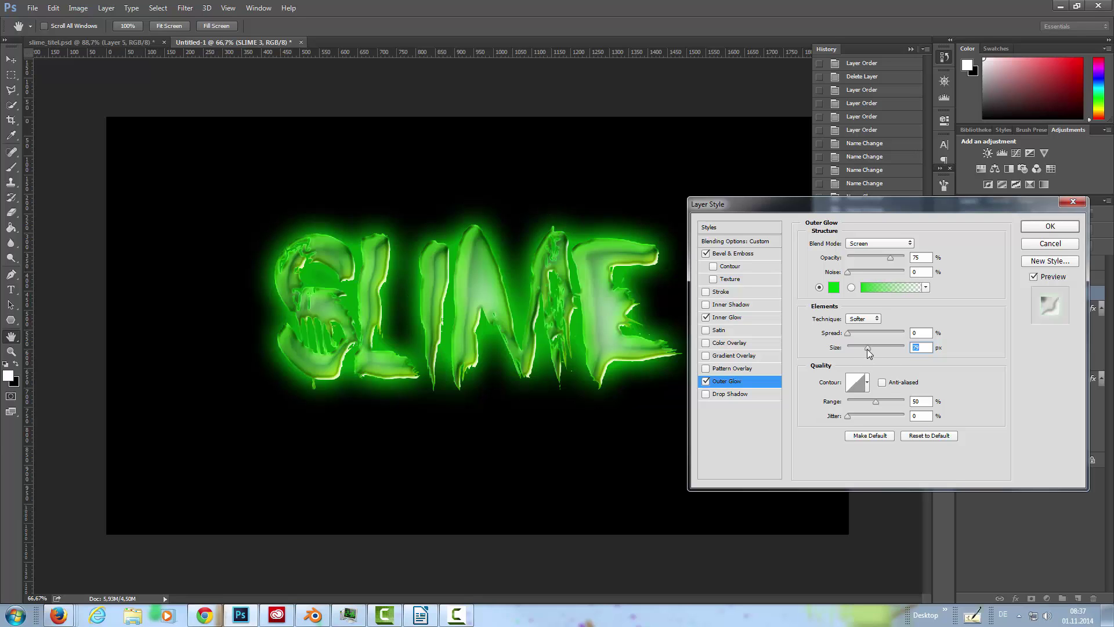
drag(866, 349, 863, 348)
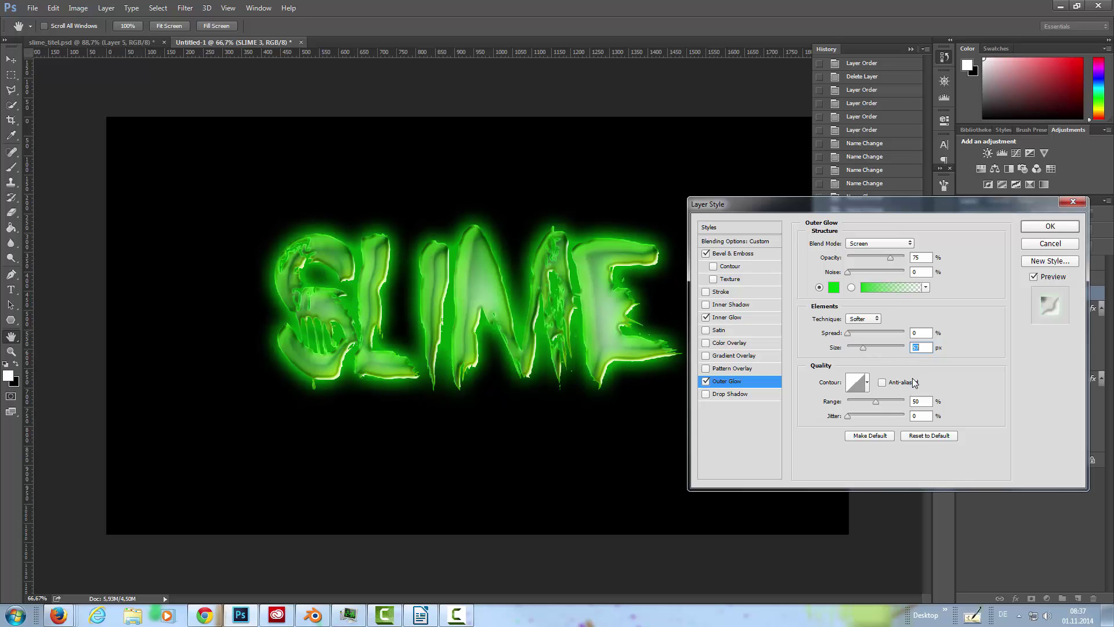
click(876, 404)
drag(865, 349, 861, 348)
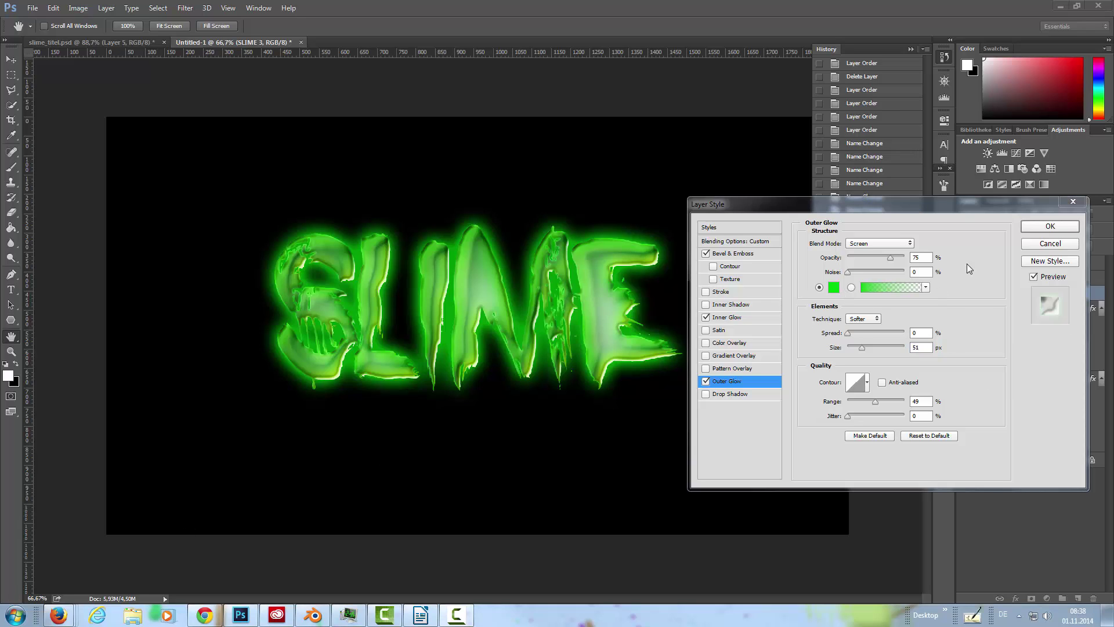
Add a Drop Shadow with the Normal blend mode and the bright green colour #00ff1e.
click(705, 393)
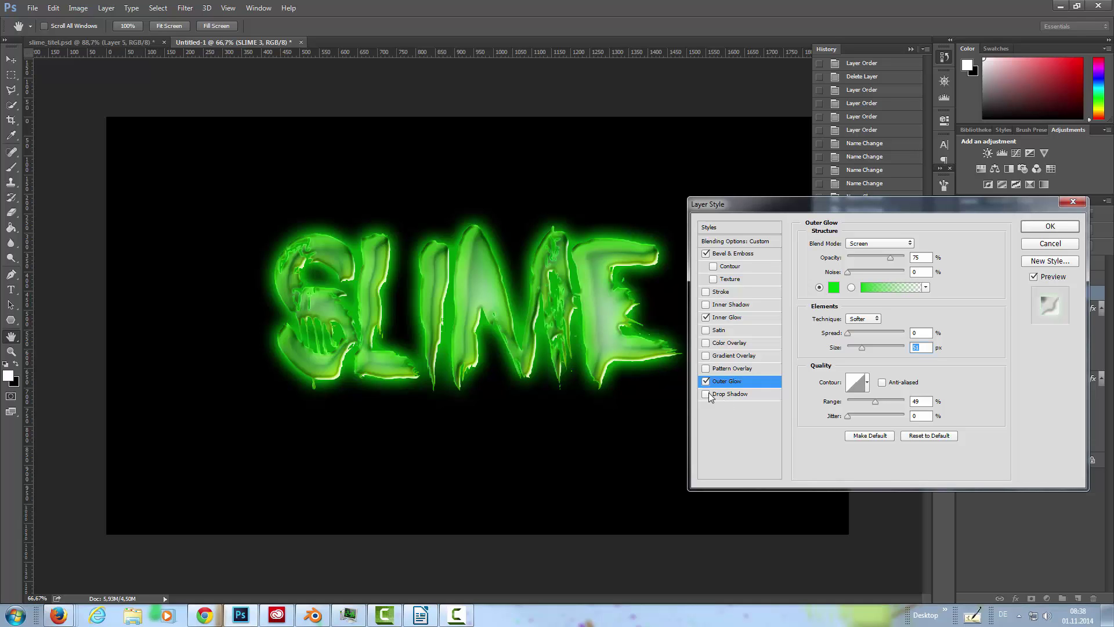
click(740, 395)
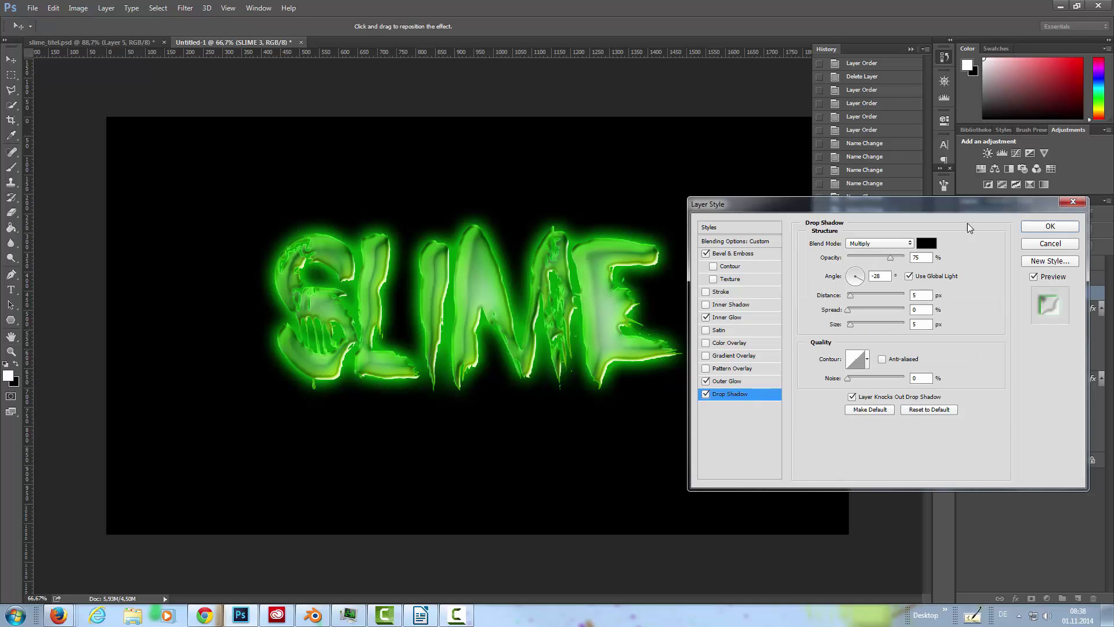
click(891, 247)
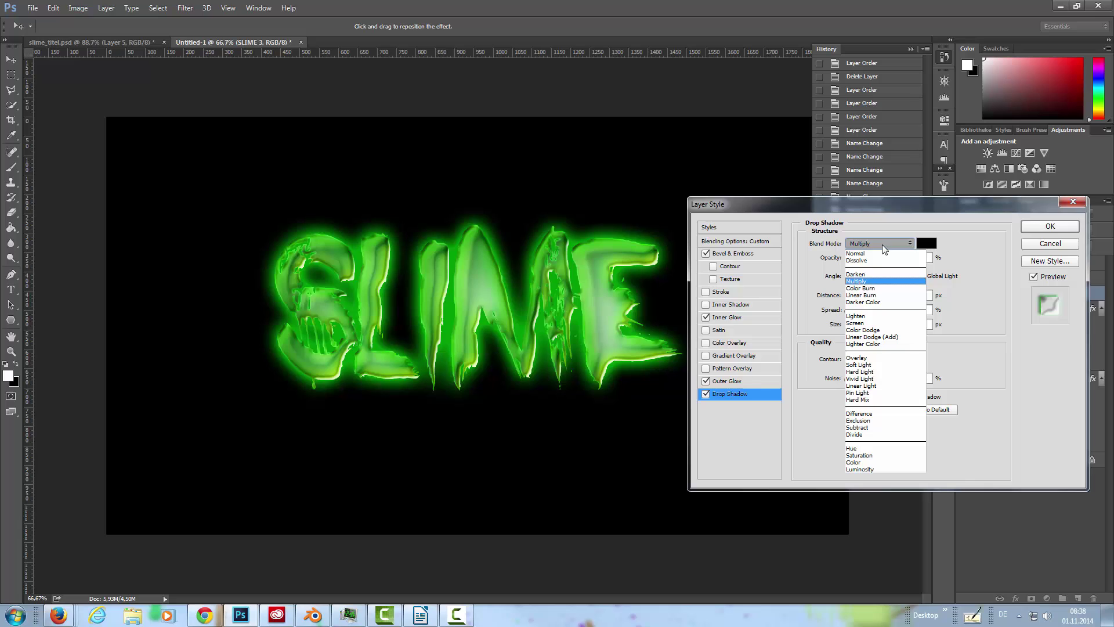
click(920, 244)
click(923, 244)
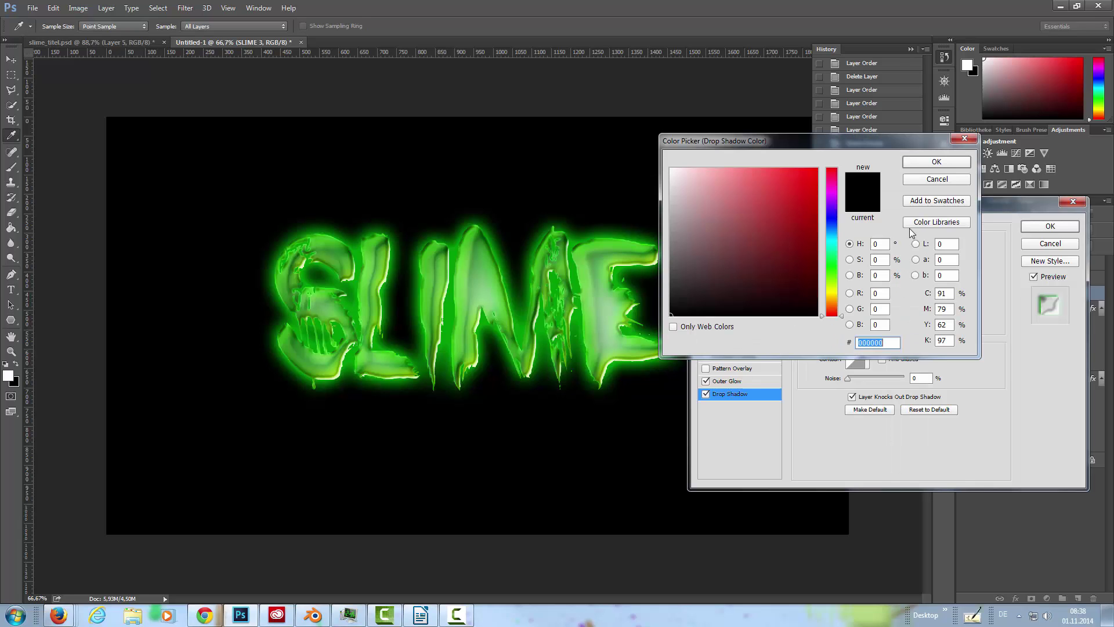
click(832, 264)
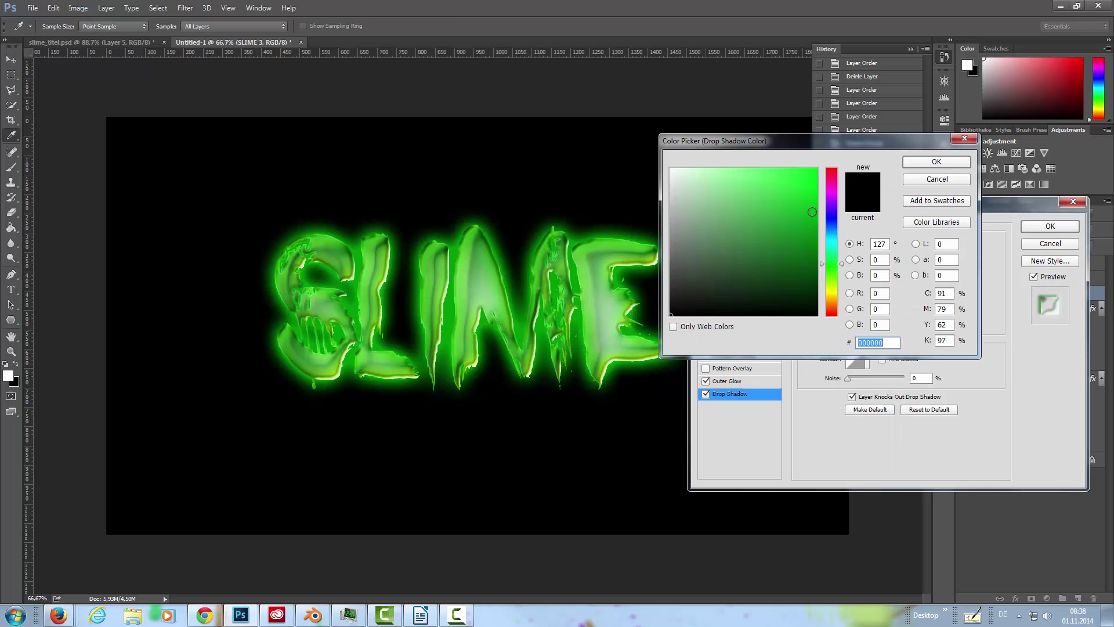
click(817, 169)
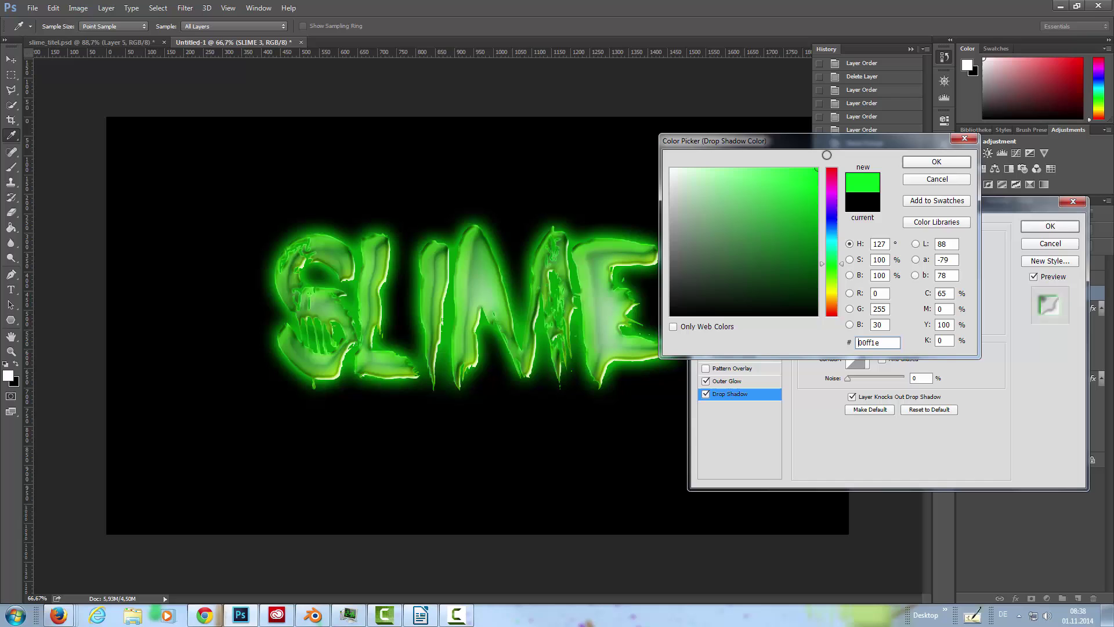
click(946, 163)
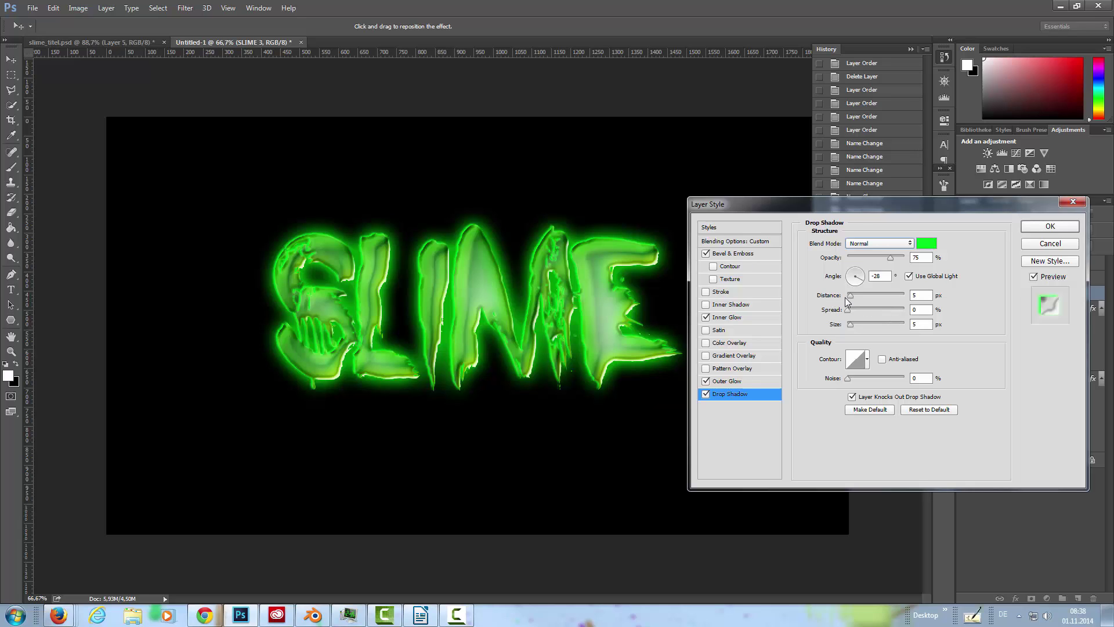
Turn off the drop shadow's global light, set angle 117°, distance 8 px and size 8 px, and apply the layer style.
drag(850, 295, 854, 299)
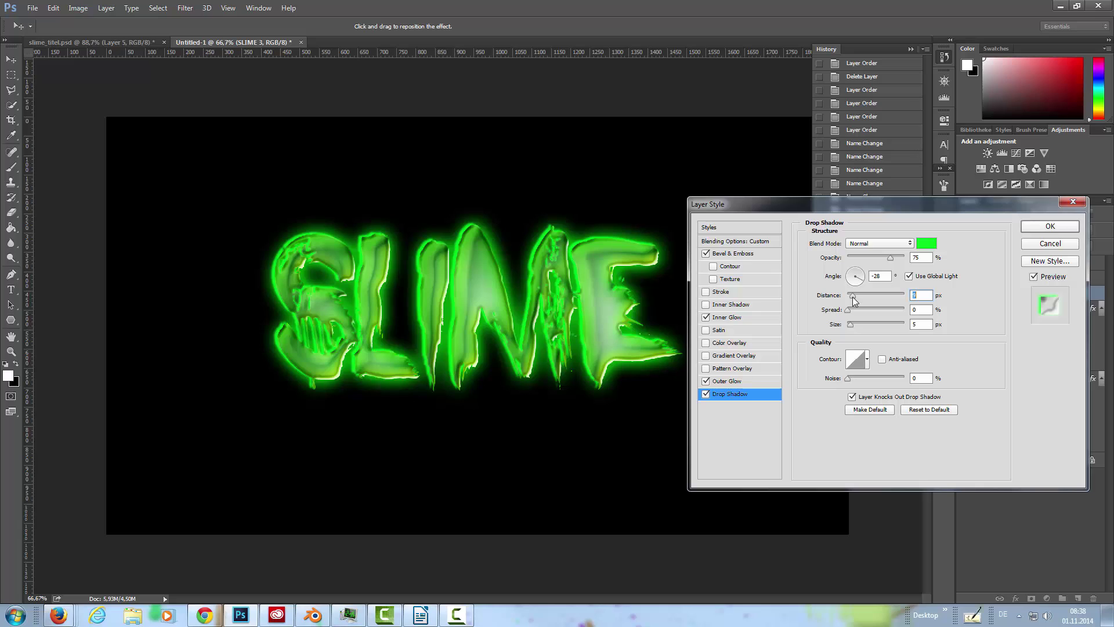
click(906, 278)
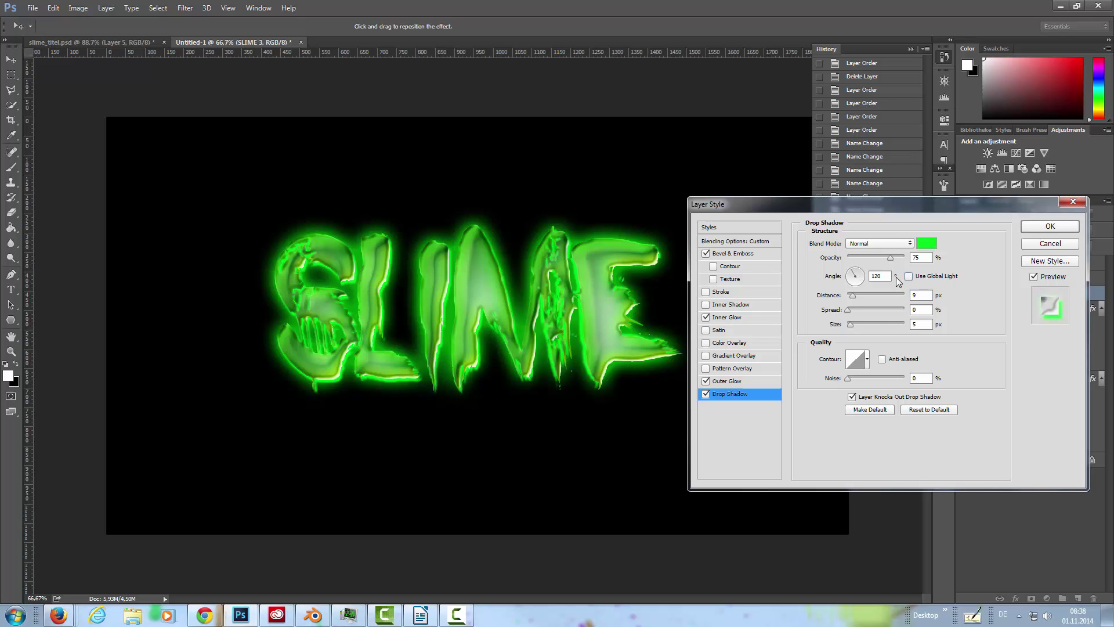
click(850, 271)
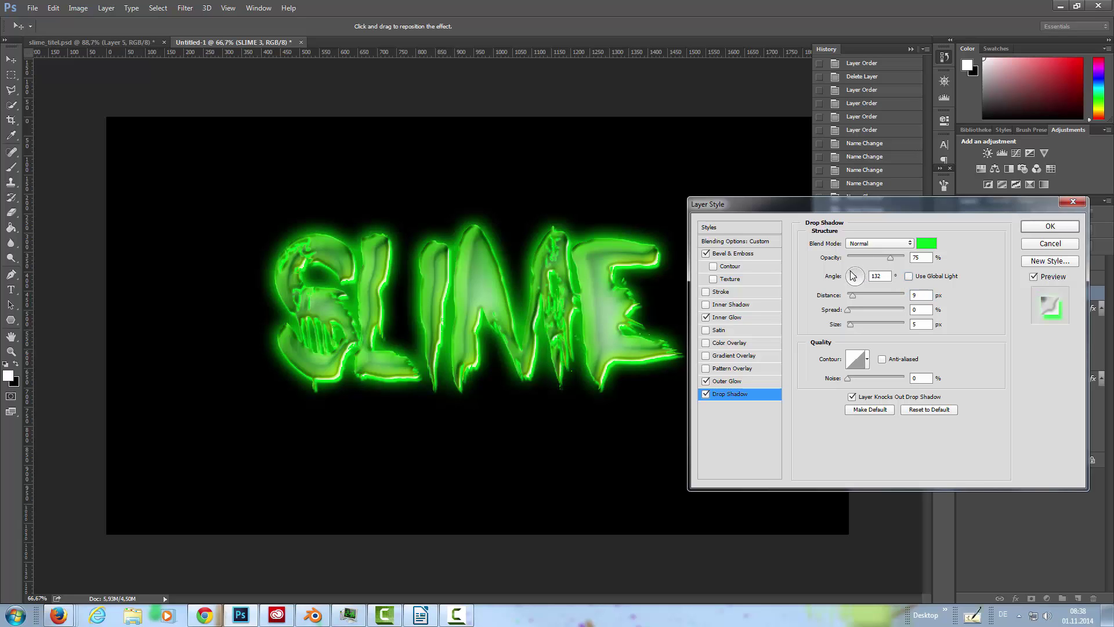
drag(852, 275, 855, 275)
mouse_move(852, 325)
mouse_down()
mouse_move(862, 324)
mouse_move(848, 296)
mouse_move(850, 323)
mouse_up()
mouse_move(848, 311)
mouse_down()
mouse_move(868, 311)
mouse_move(847, 314)
mouse_up()
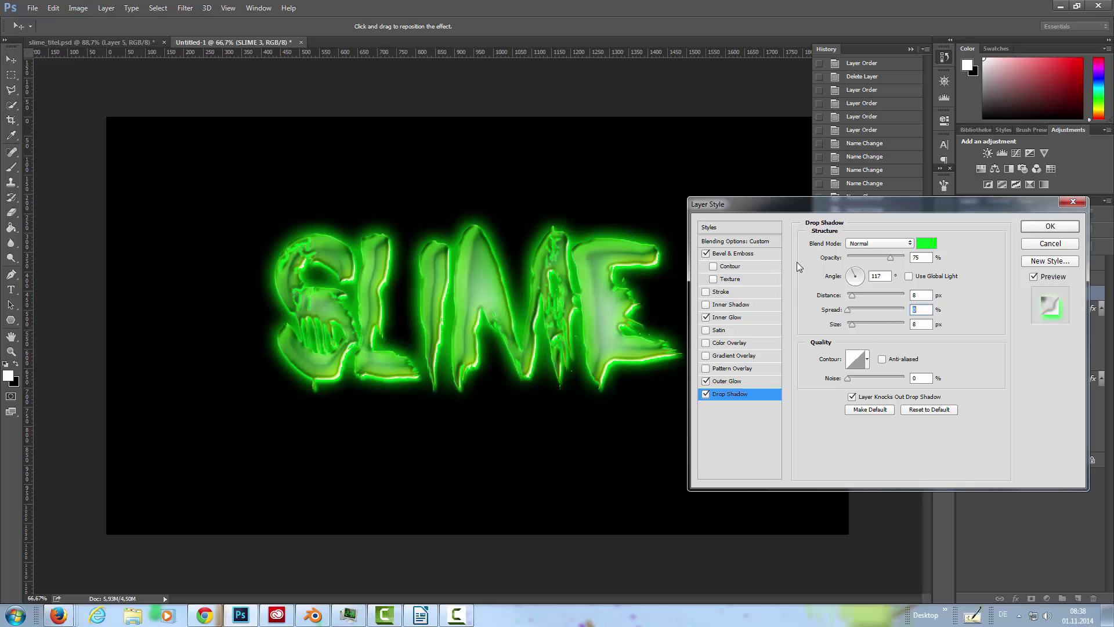
click(1051, 231)
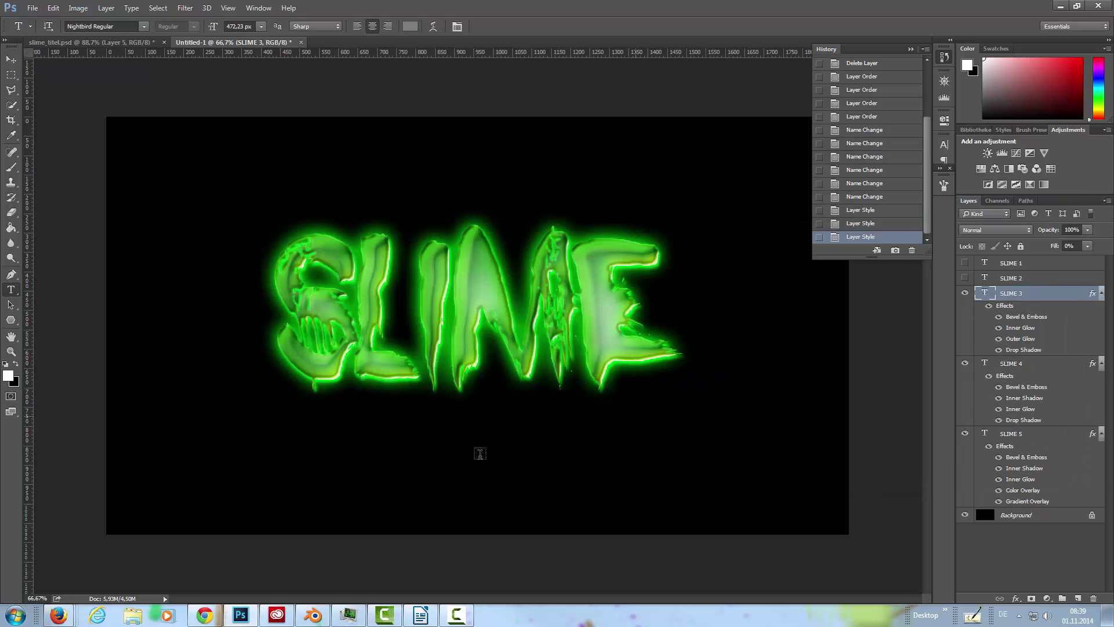
Make the SLIME 2 layer visible and set its fill opacity to 0% in its blending options.
click(965, 278)
click(1042, 278)
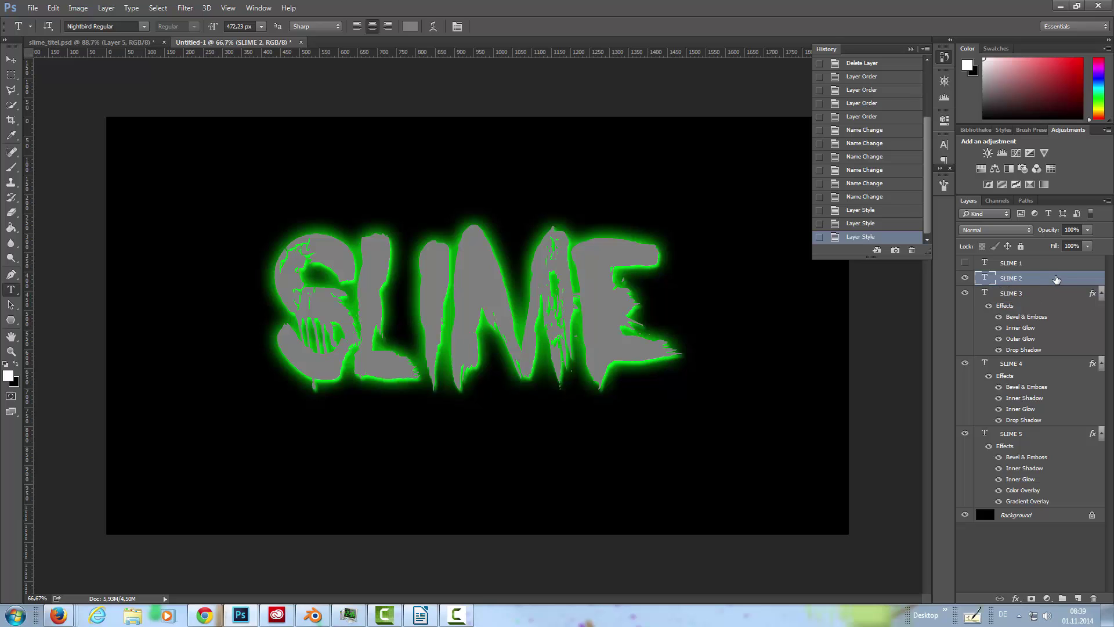
double_click(1058, 282)
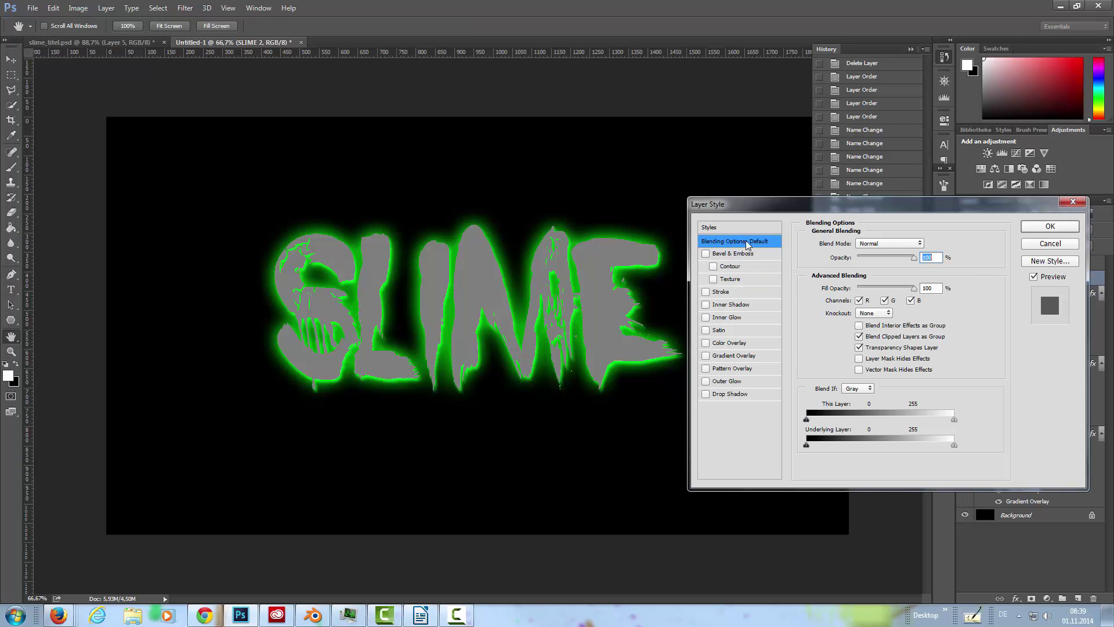
drag(914, 288, 843, 291)
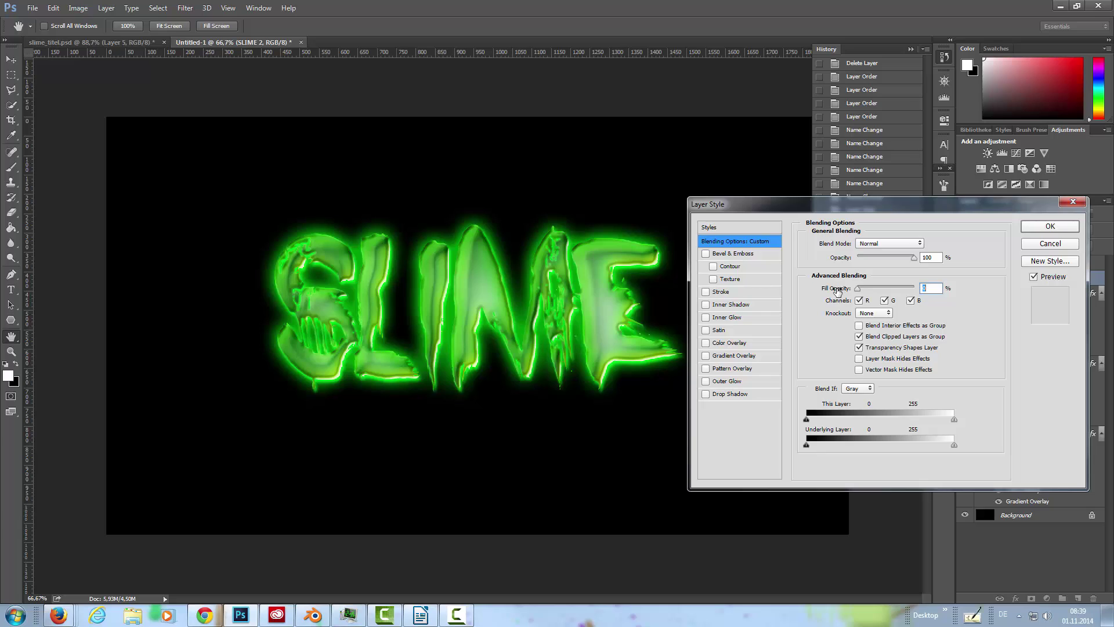
Add an Inner Shadow to the SLIME 2 layer with the Color Dodge blend mode and a bright cyan colour.
click(717, 306)
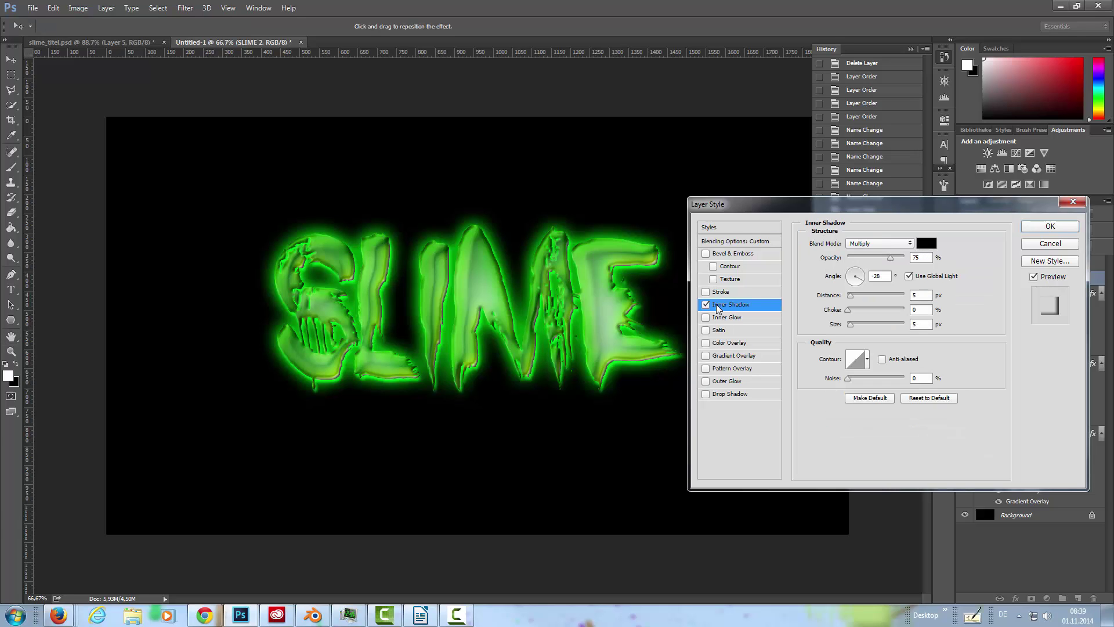
click(901, 250)
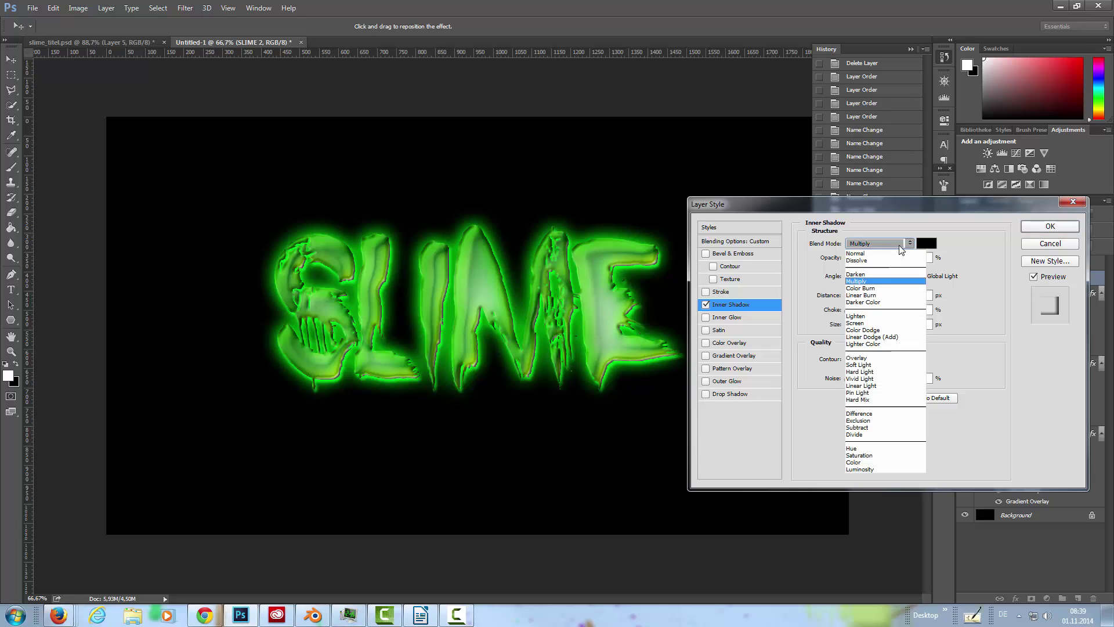
click(888, 330)
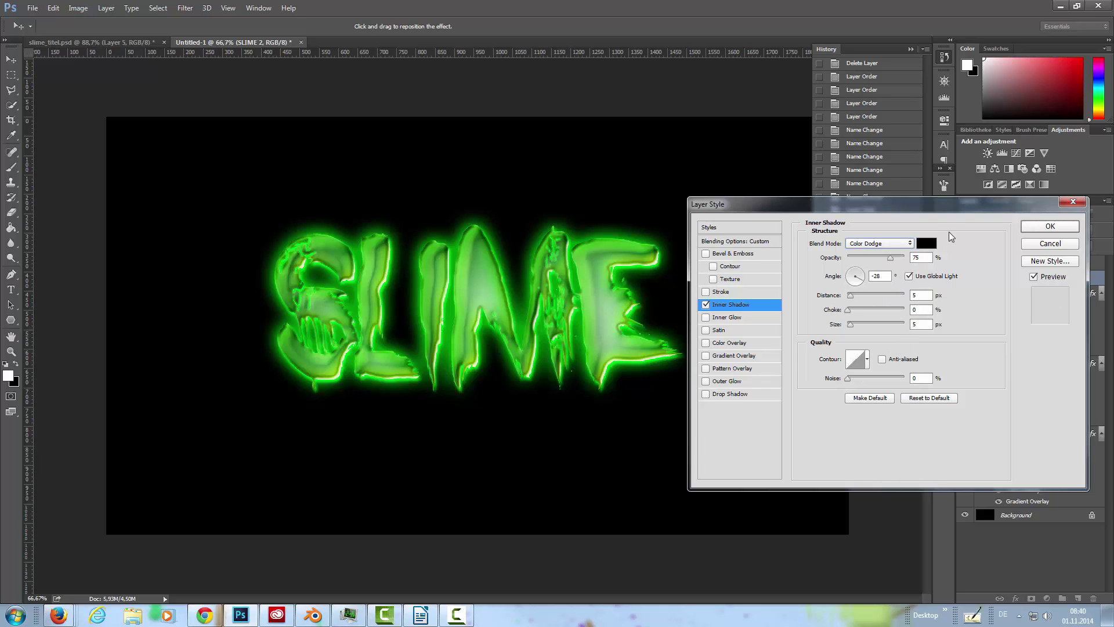
click(925, 247)
click(832, 243)
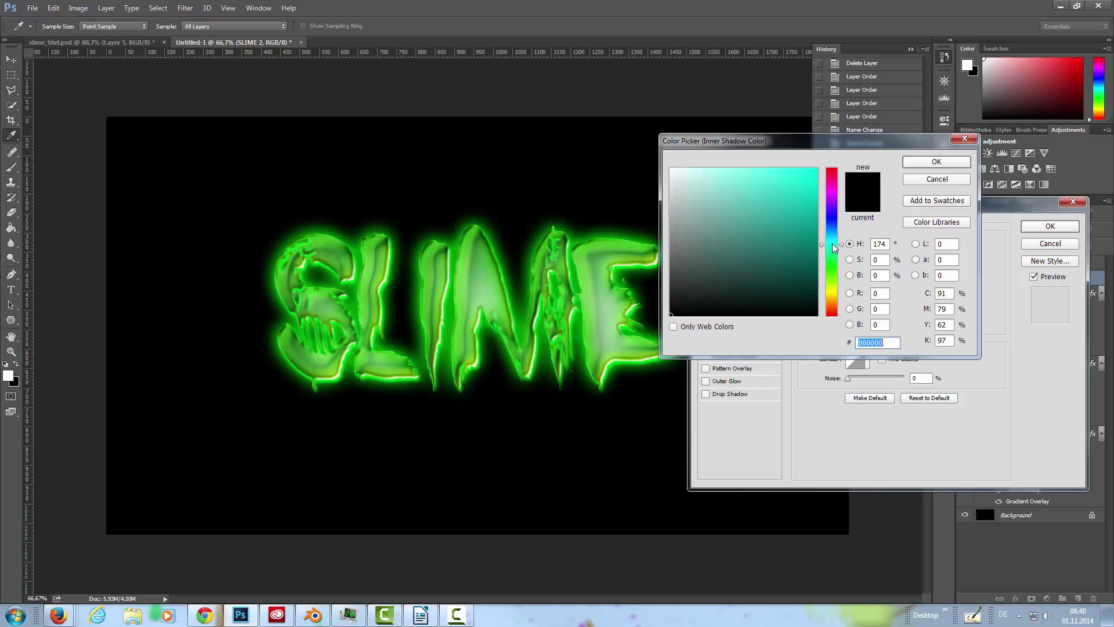
drag(786, 201, 815, 171)
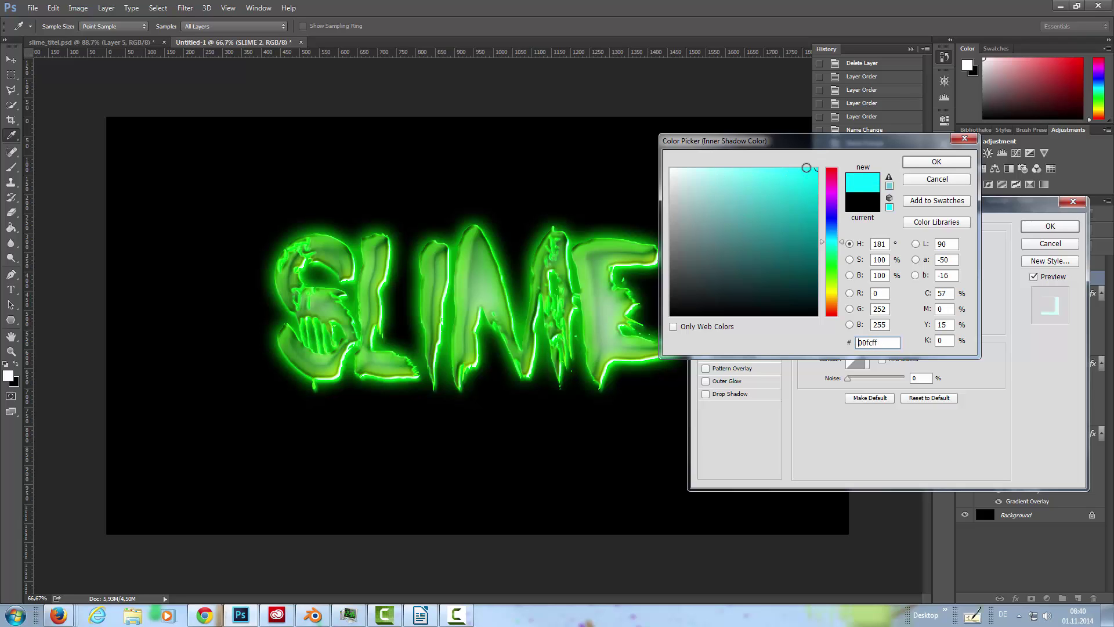
drag(818, 169, 817, 173)
click(945, 164)
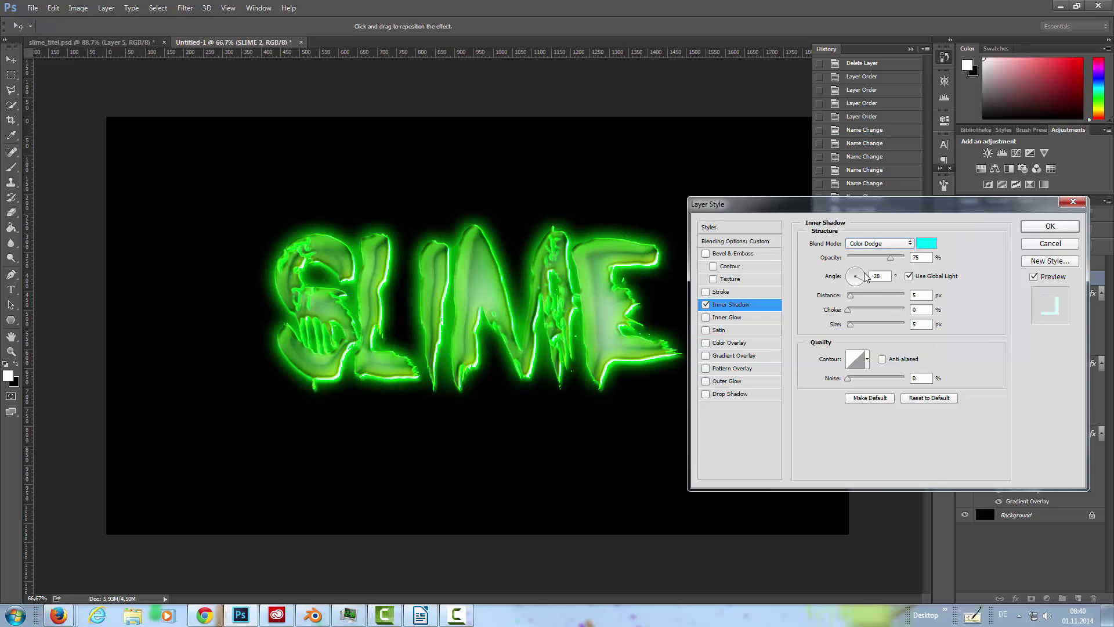
Set the inner shadow's angle to -30°, distance to 0 px and size to about 43 px.
mouse_move(866, 277)
mouse_down()
mouse_move(862, 288)
mouse_move(868, 281)
mouse_up()
key(Tab)
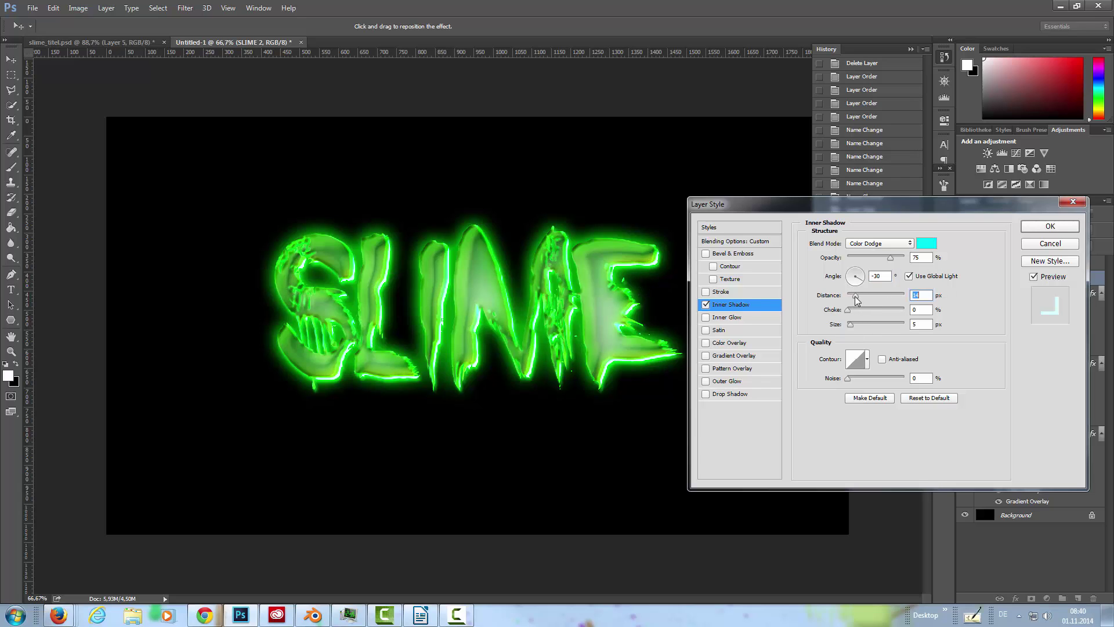
drag(851, 297, 858, 320)
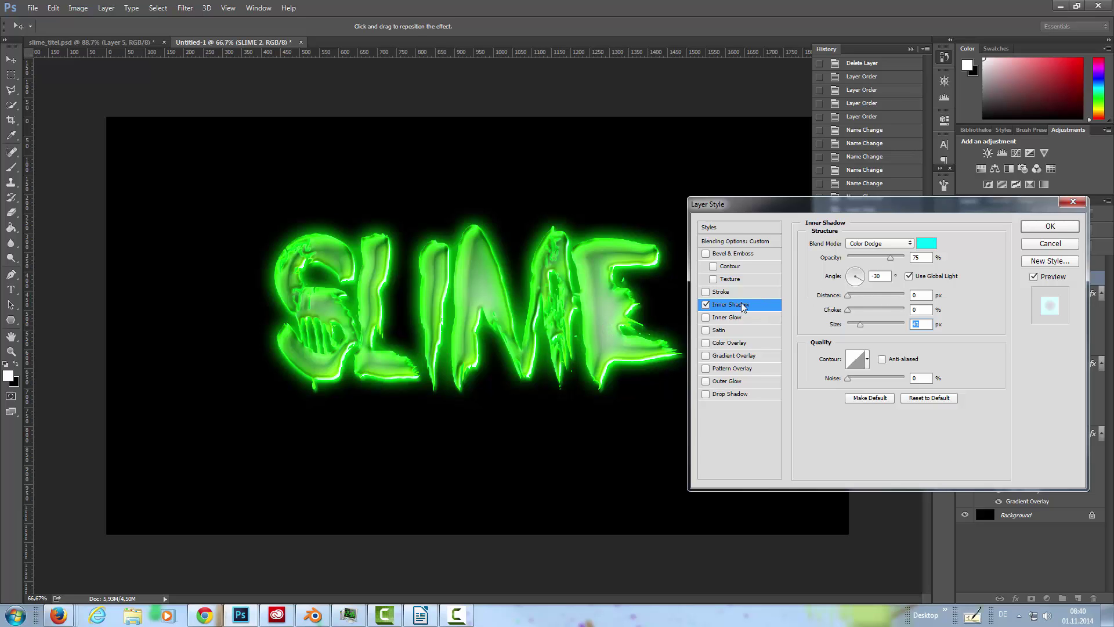
Add a Drop Shadow in Normal mode with colour #28f500, global light off, angle -41°, distance 8 px and size about 46 px, and apply the style.
click(729, 394)
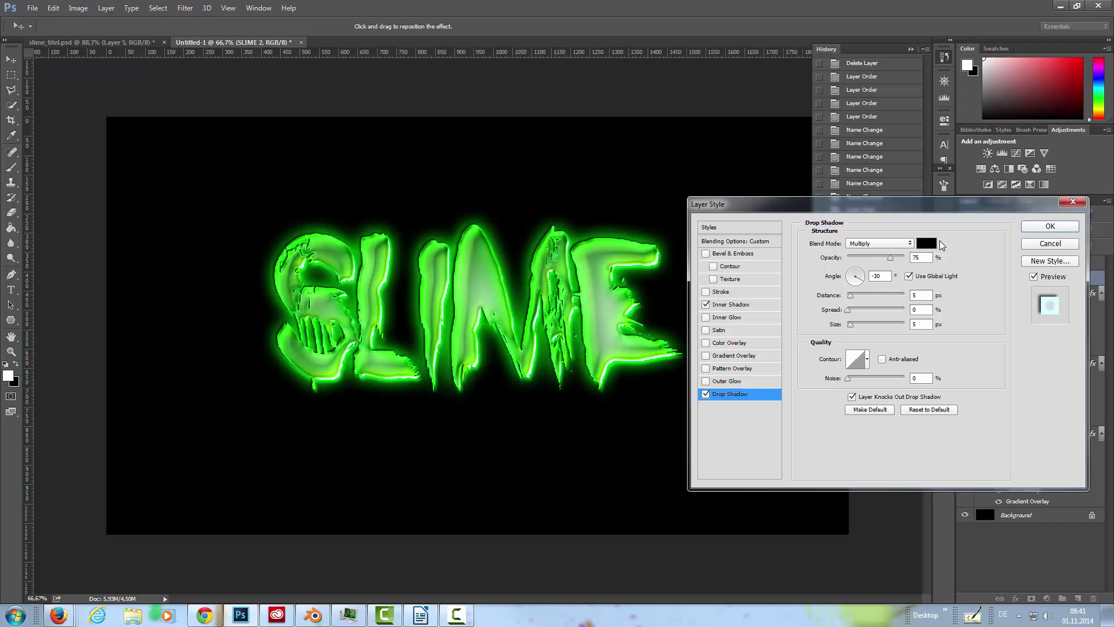
click(889, 243)
click(872, 256)
click(926, 244)
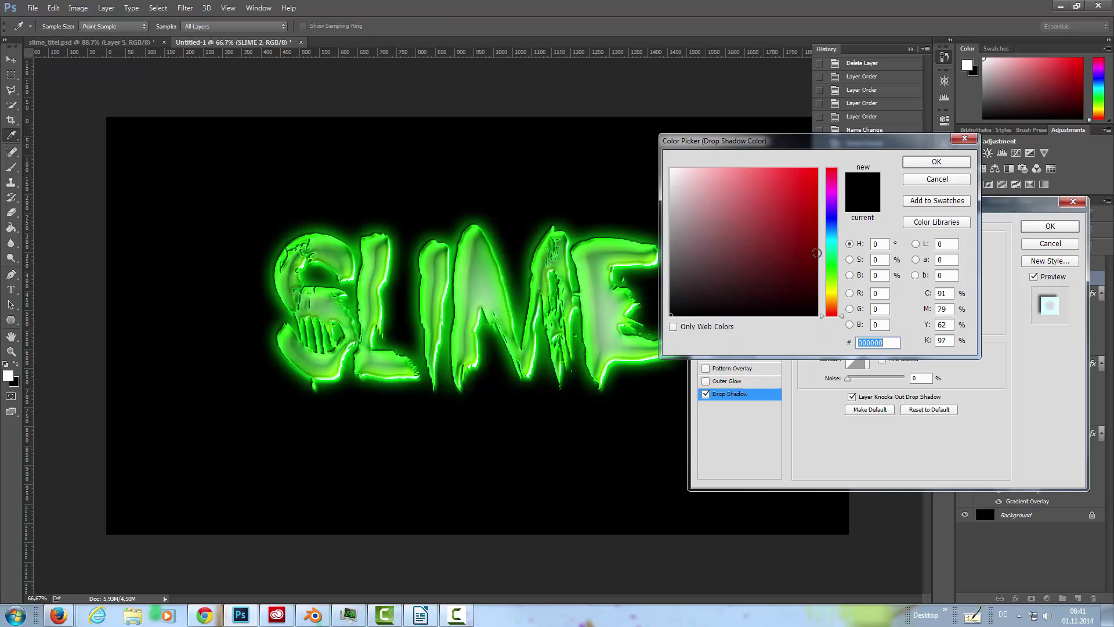
click(833, 267)
click(817, 229)
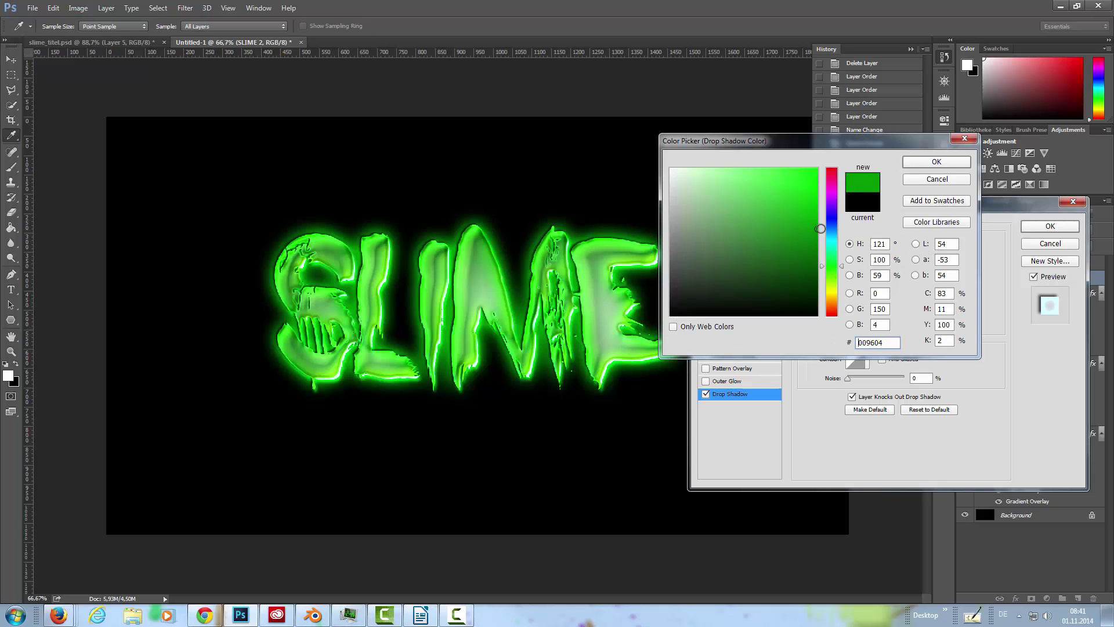
click(820, 230)
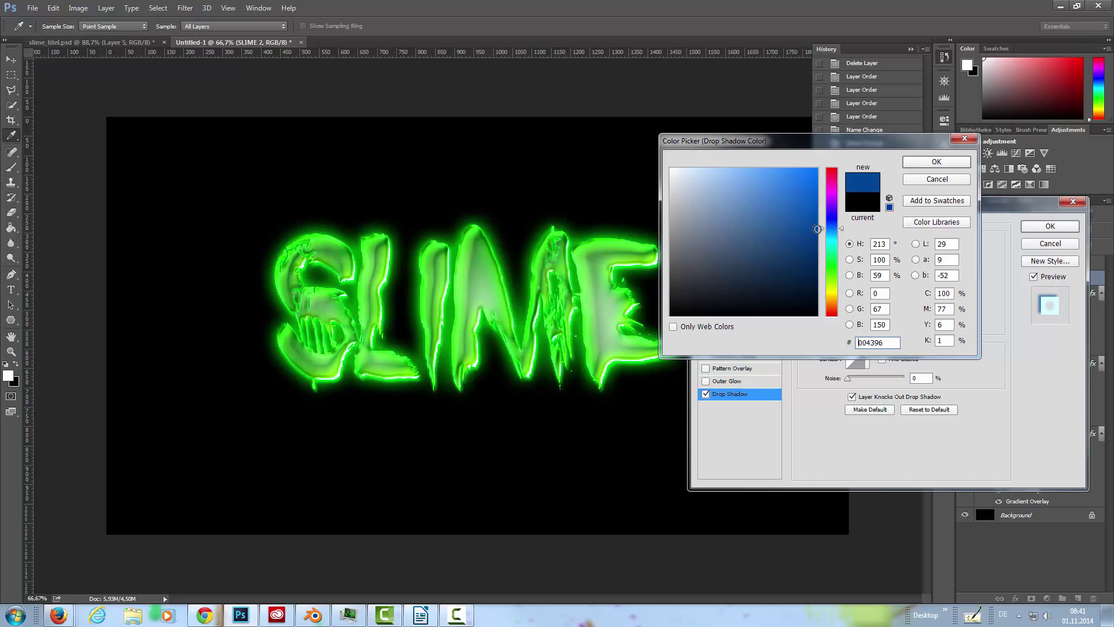
click(832, 270)
drag(811, 245, 836, 175)
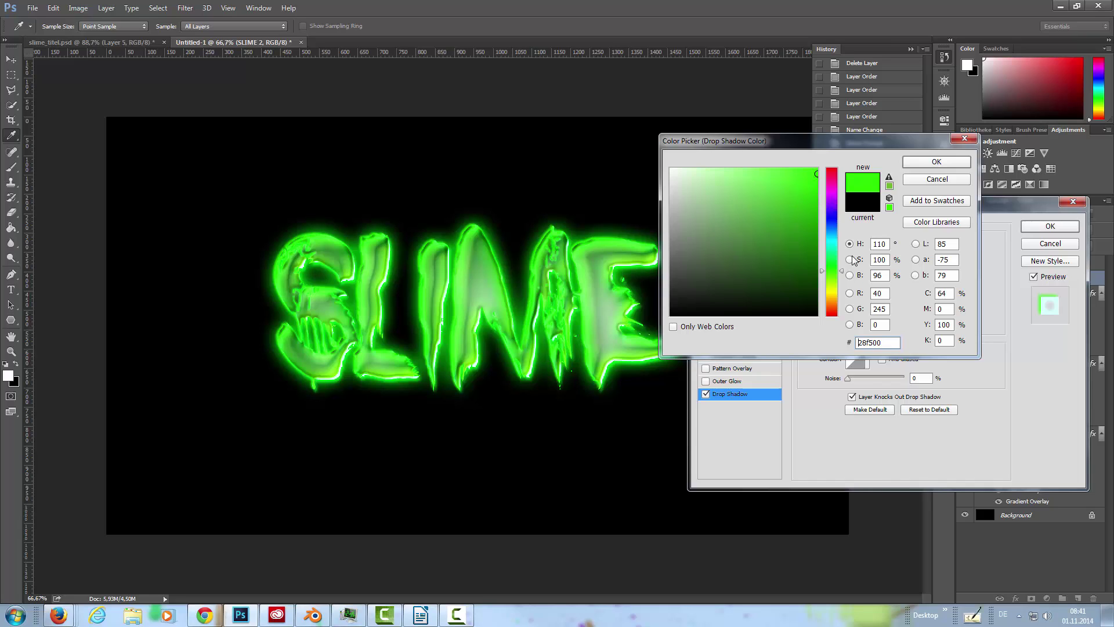
click(936, 164)
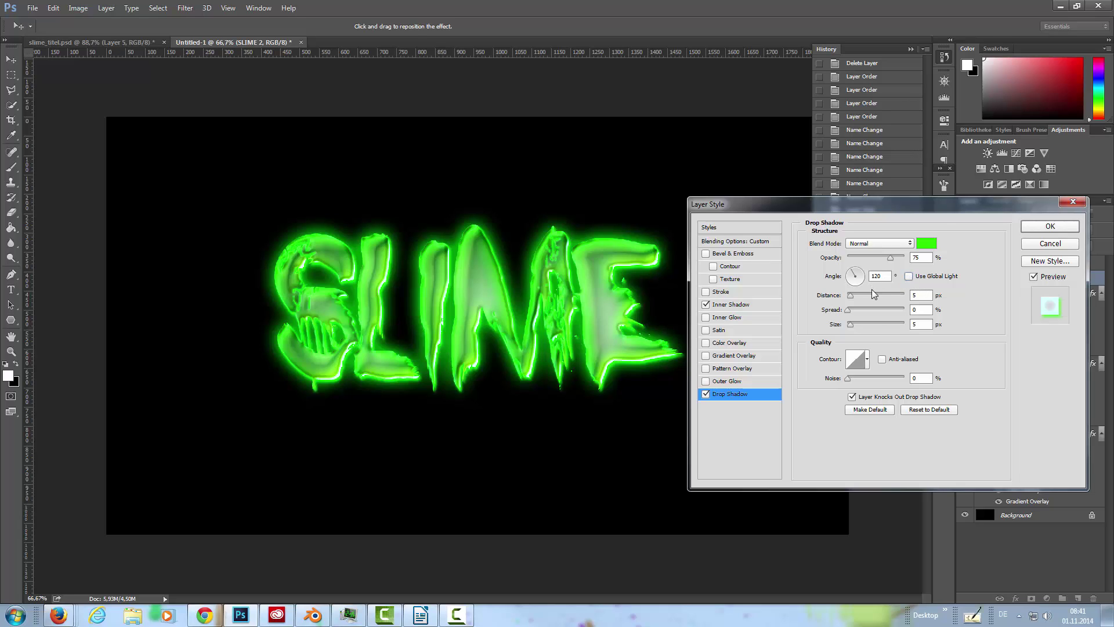
drag(871, 289, 861, 322)
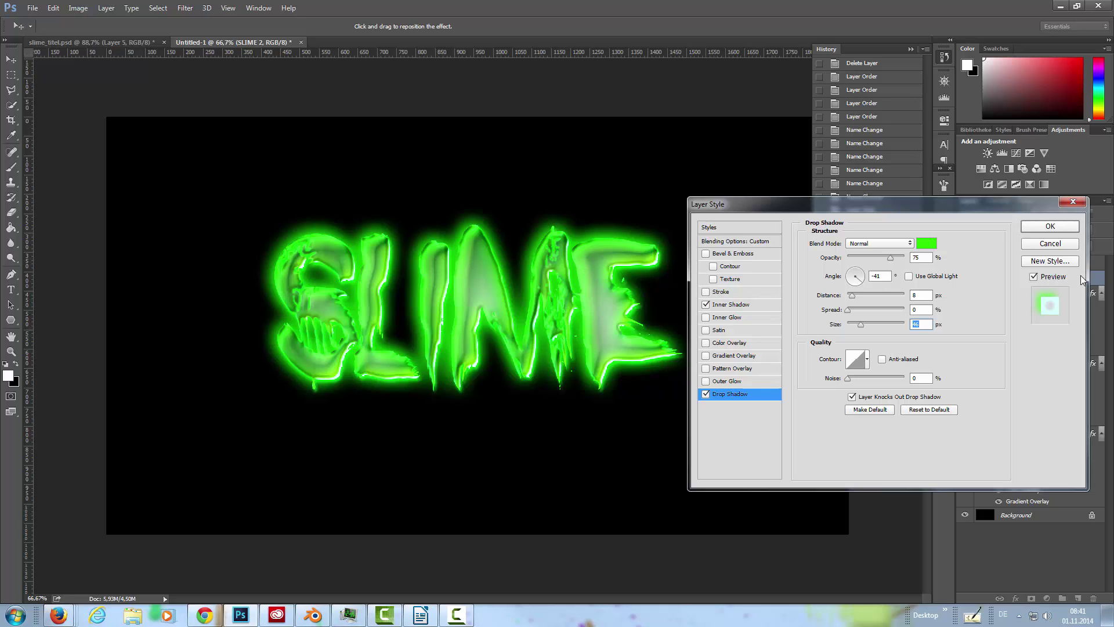
click(1050, 226)
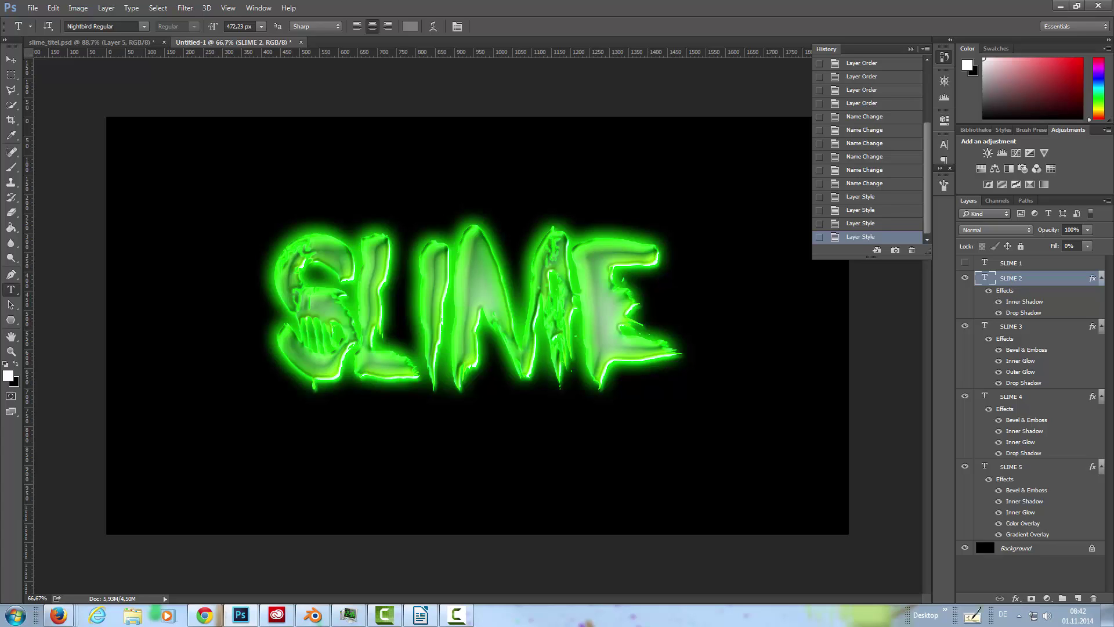
Make the SLIME 1 layer visible and set its fill opacity to 0% in its blending options.
click(966, 264)
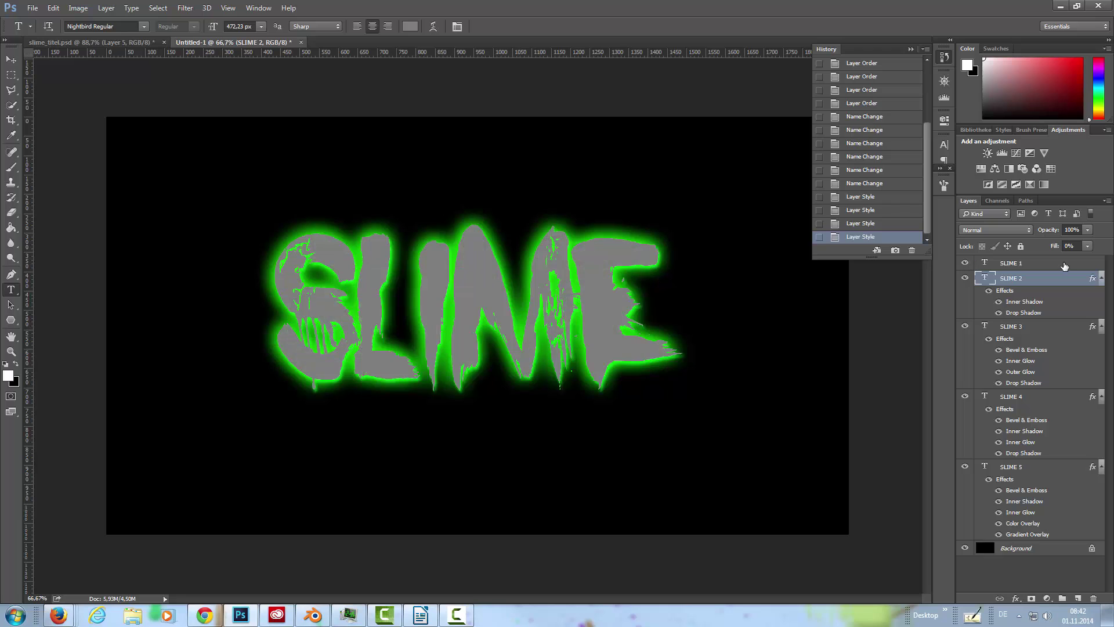
double_click(1044, 263)
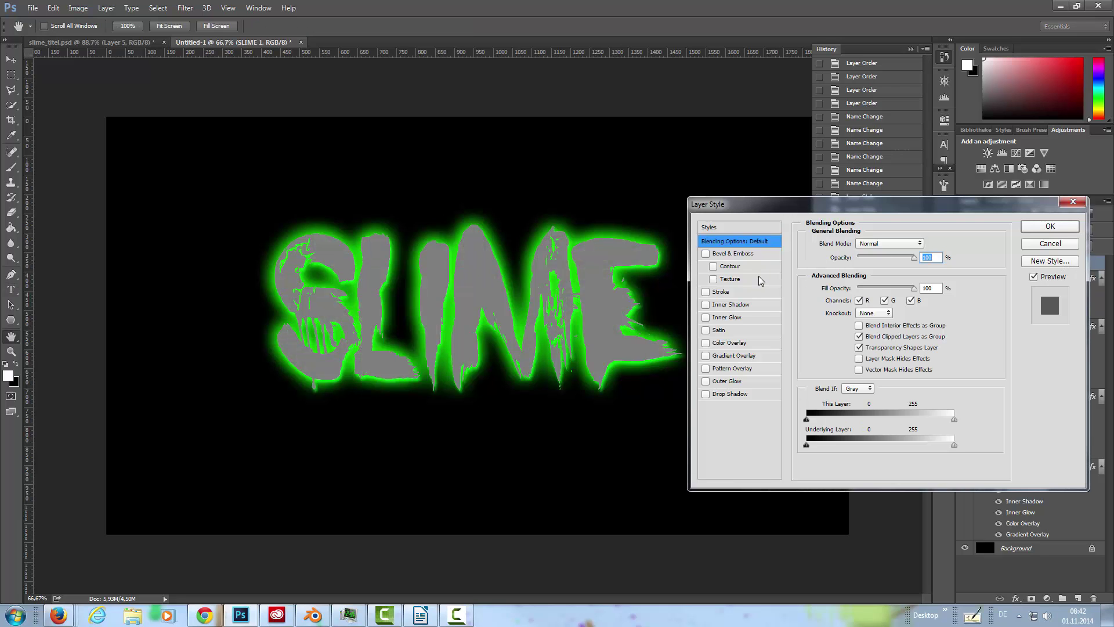
drag(911, 290, 840, 289)
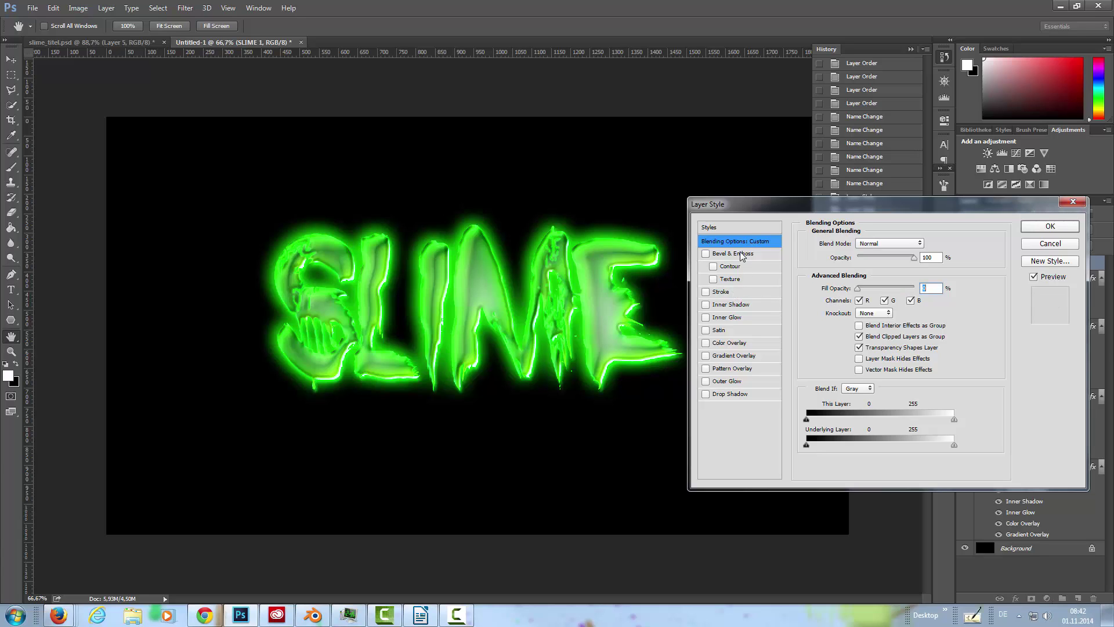
Add a Drop Shadow to SLIME 1 with global light off, angle 106° and distance 8 px, and apply the layer style.
click(737, 394)
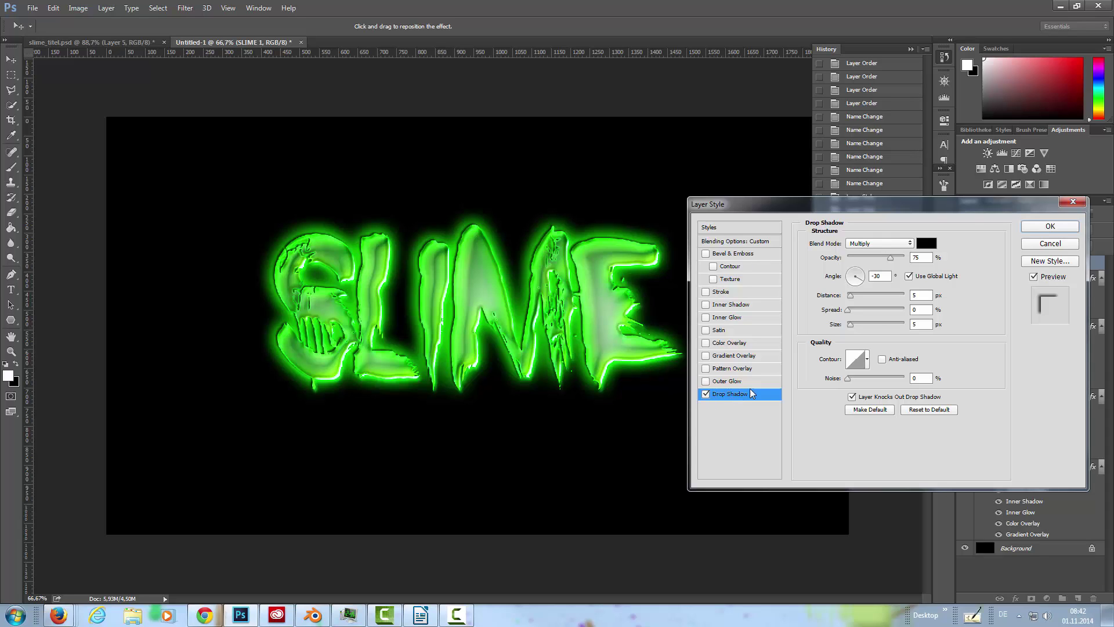
click(908, 276)
click(852, 273)
mouse_move(856, 276)
mouse_down()
mouse_move(869, 297)
mouse_move(856, 273)
mouse_up()
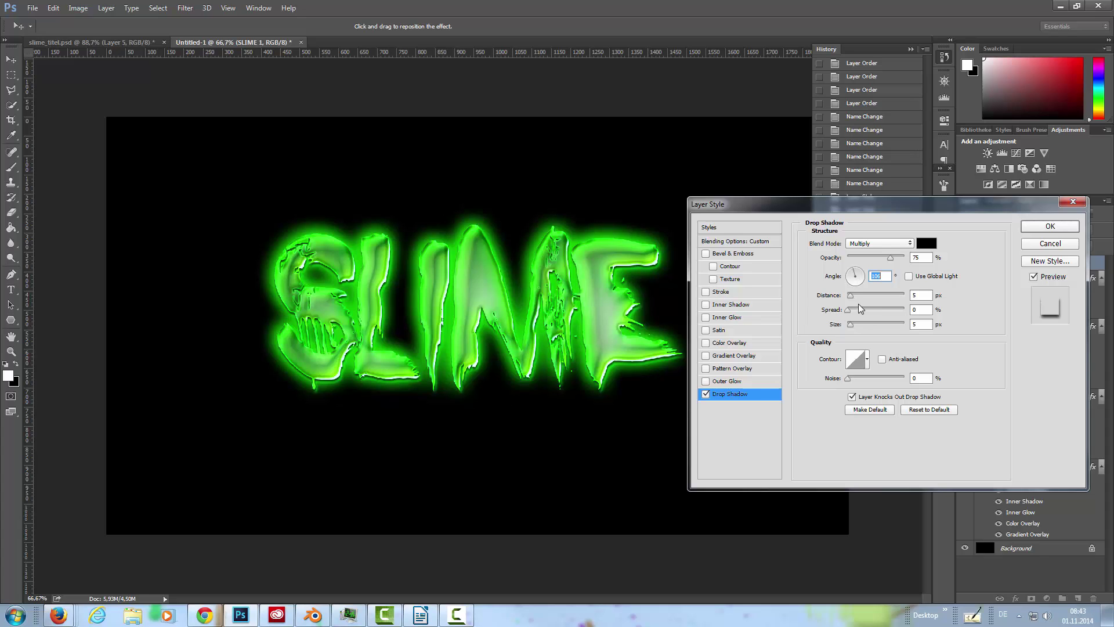
key(Tab)
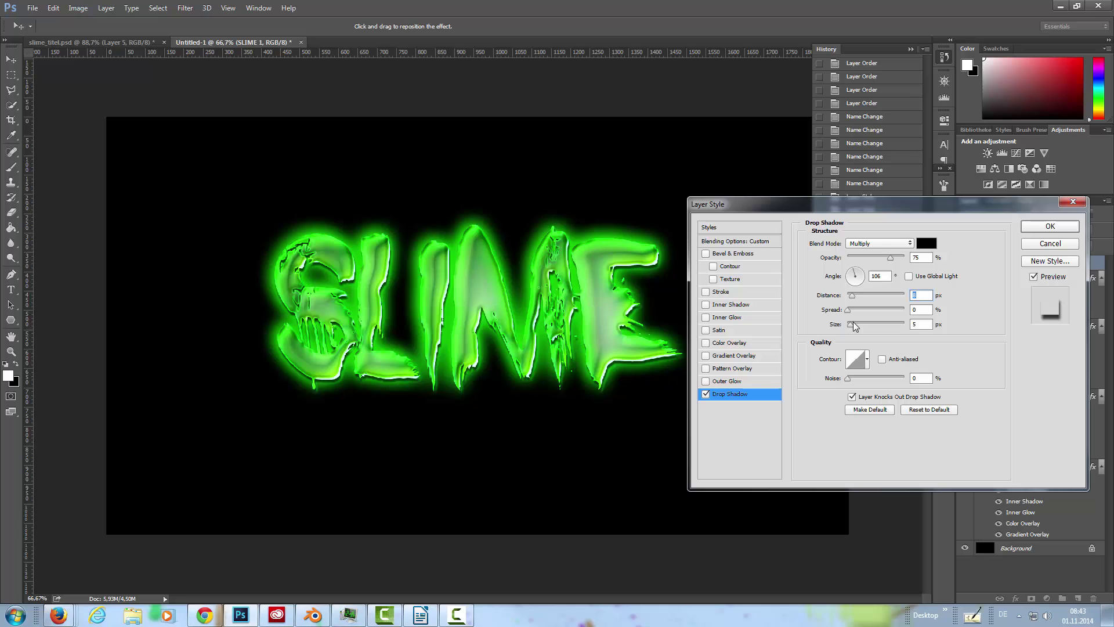
text(8)
key(Tab)
click(1036, 230)
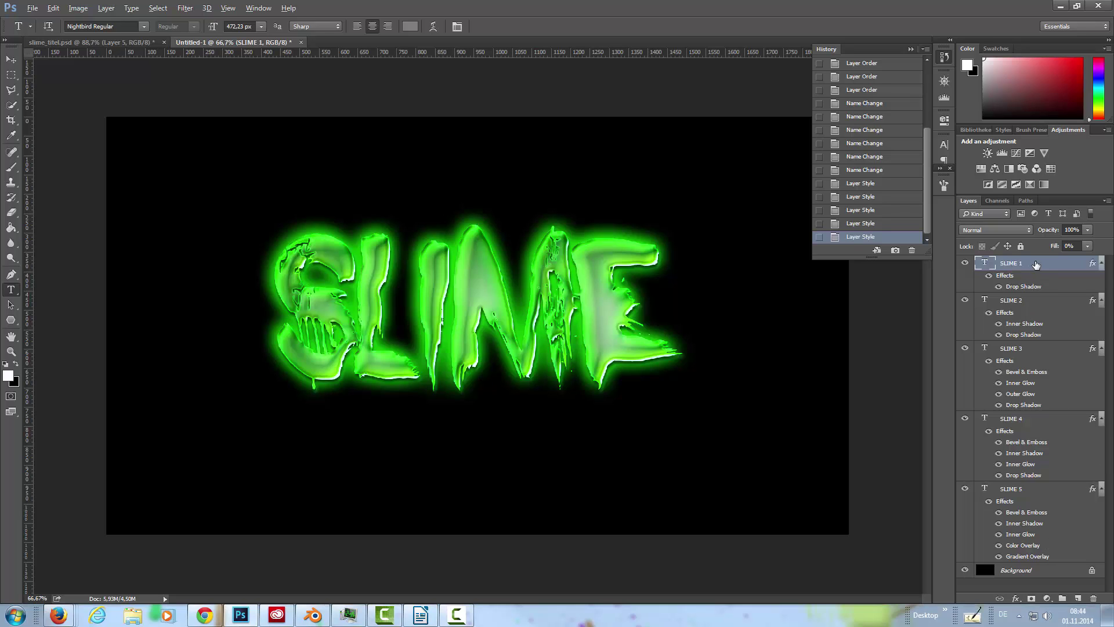
Stamp all visible layers into a new layer and group the text layers SLIME 1 to SLIME 5.
key(ctrl+shift+alt+e)
click(989, 279)
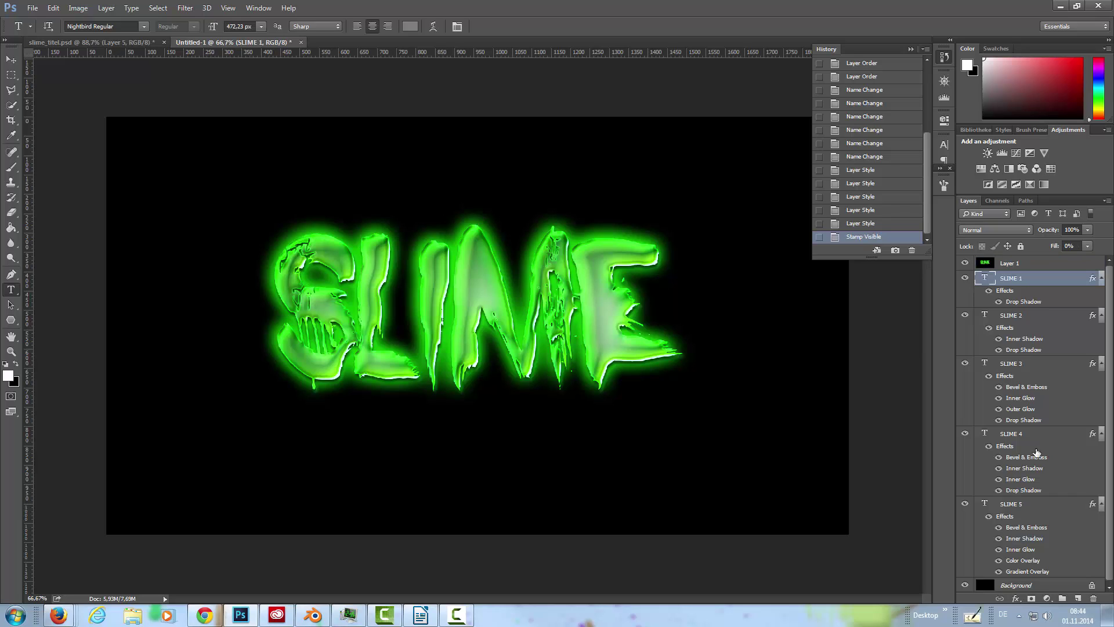
shift+click(1020, 586)
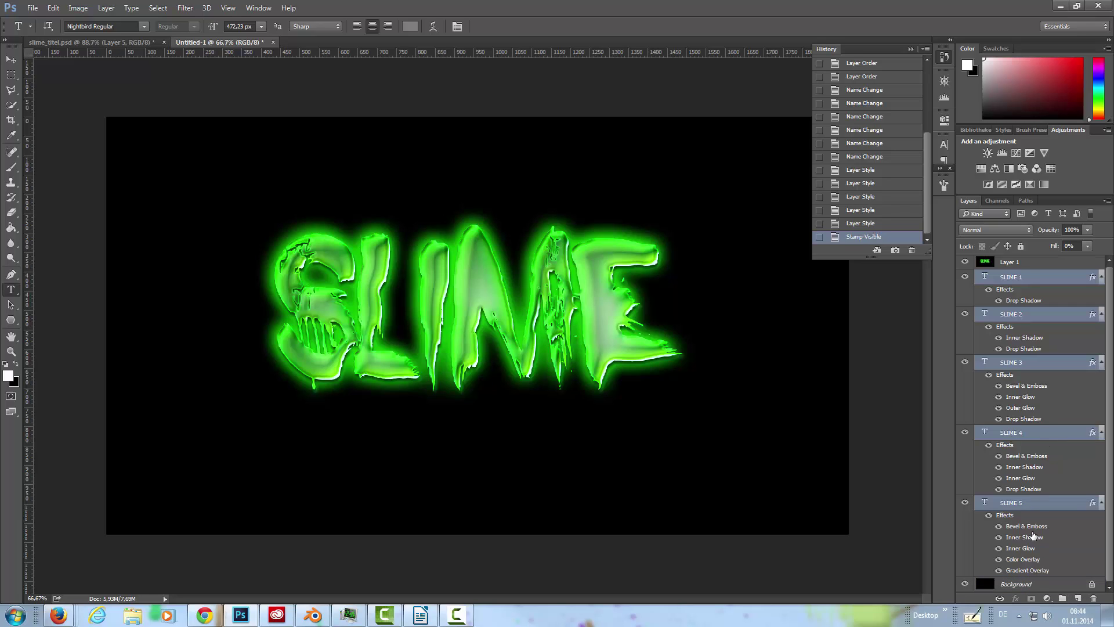
key(ctrl+g)
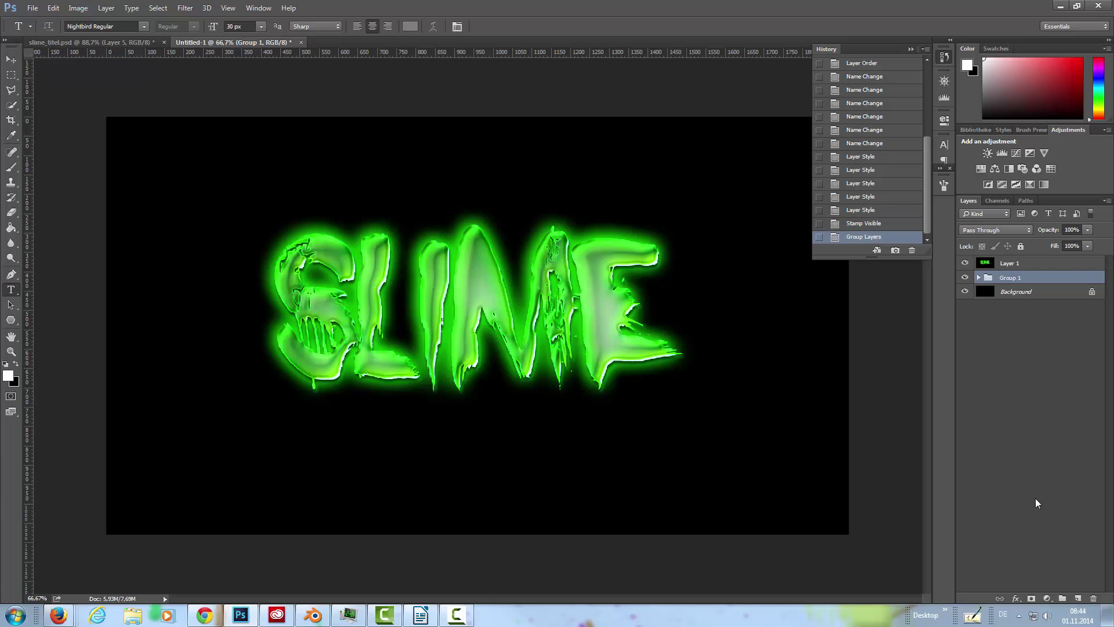
Rename the group of SLIME text layers as Text.
double_click(1013, 278)
text(Text)
key(Return)
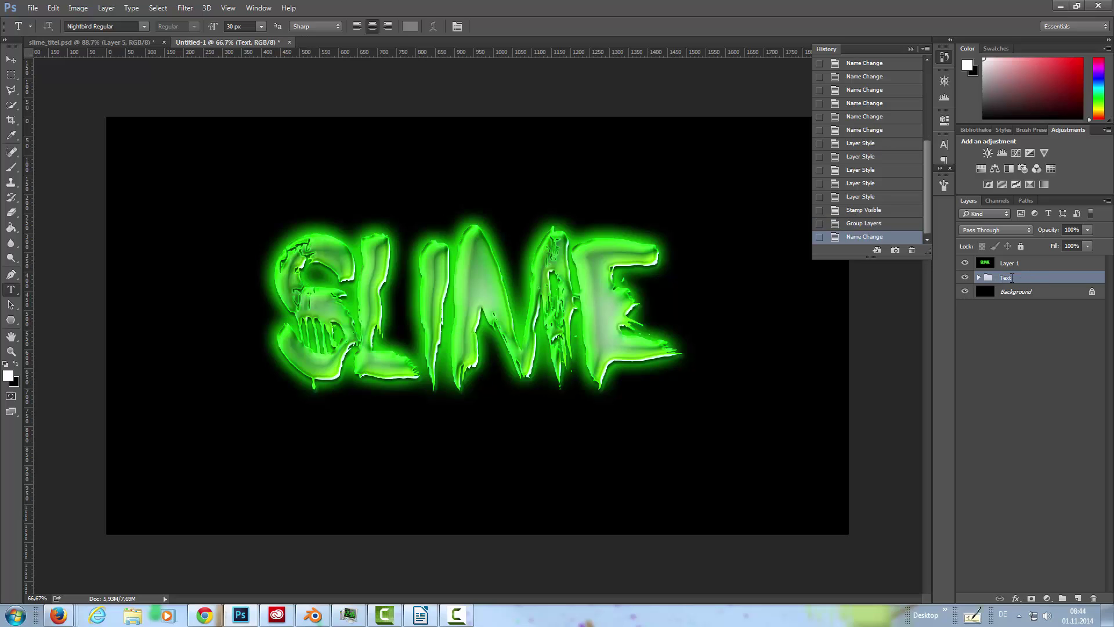
Add an empty layer above the stamped Layer 1 and choose the 30 px scattered soft-dot preset for the Brush tool.
click(1009, 264)
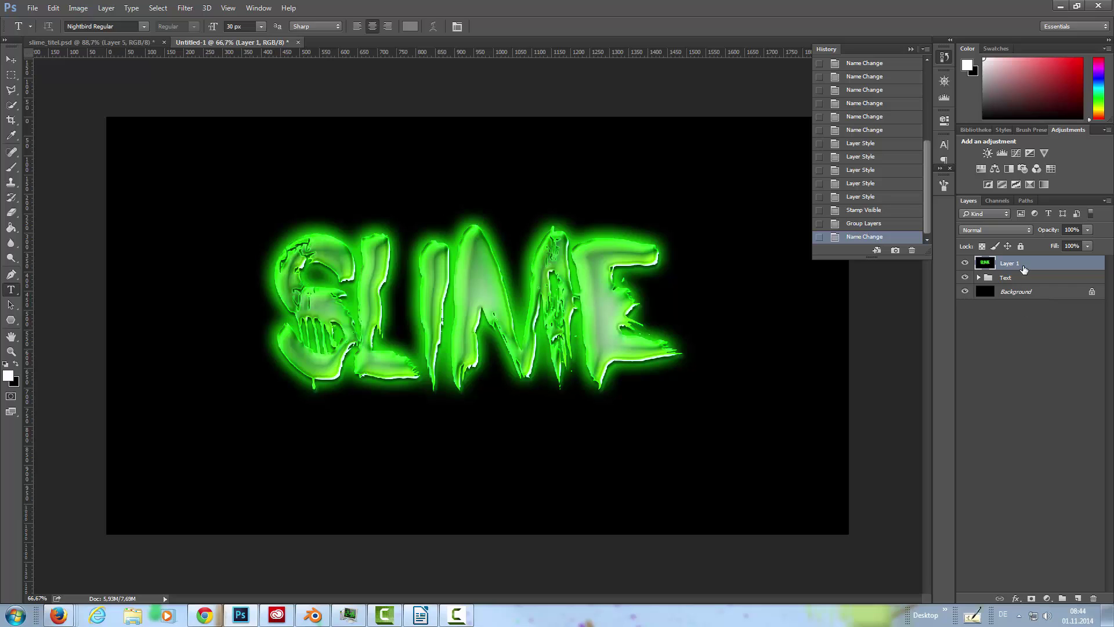
click(1078, 598)
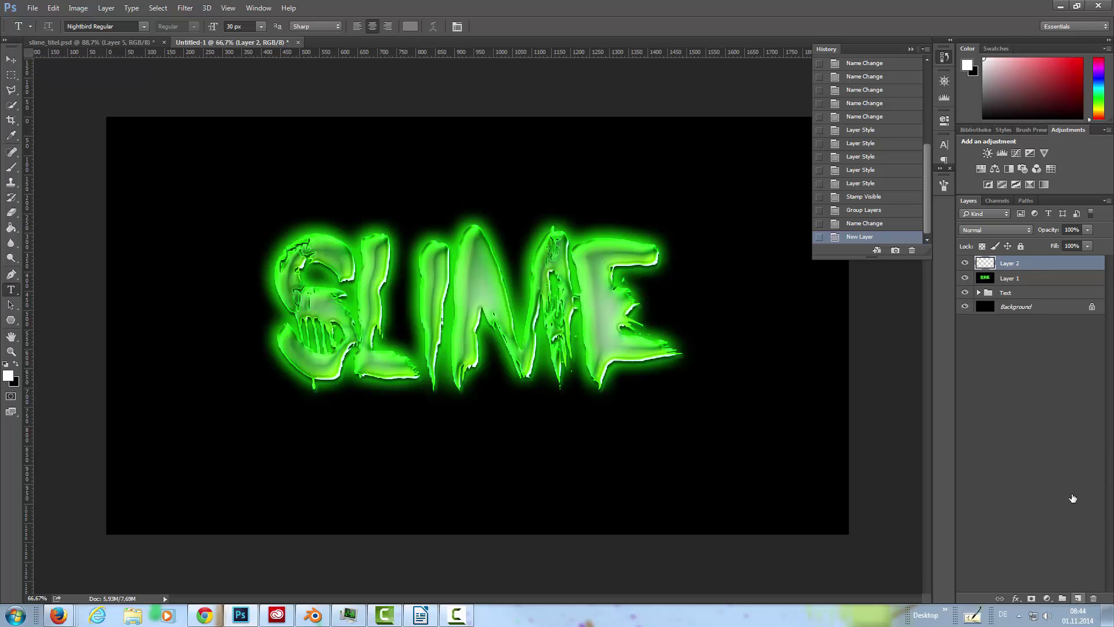
click(1025, 130)
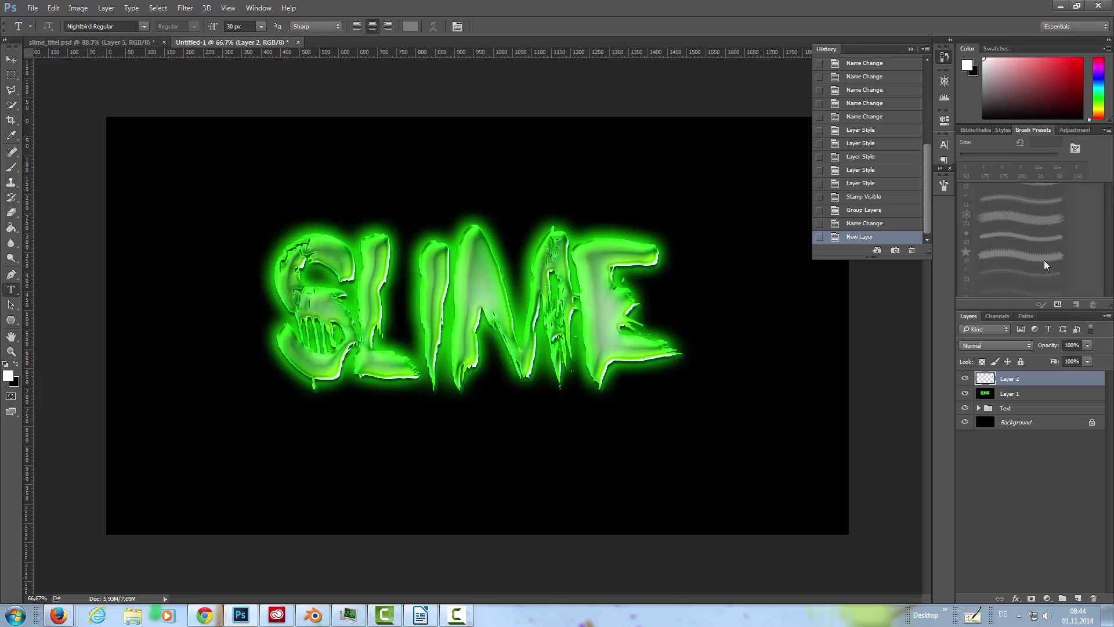
click(11, 167)
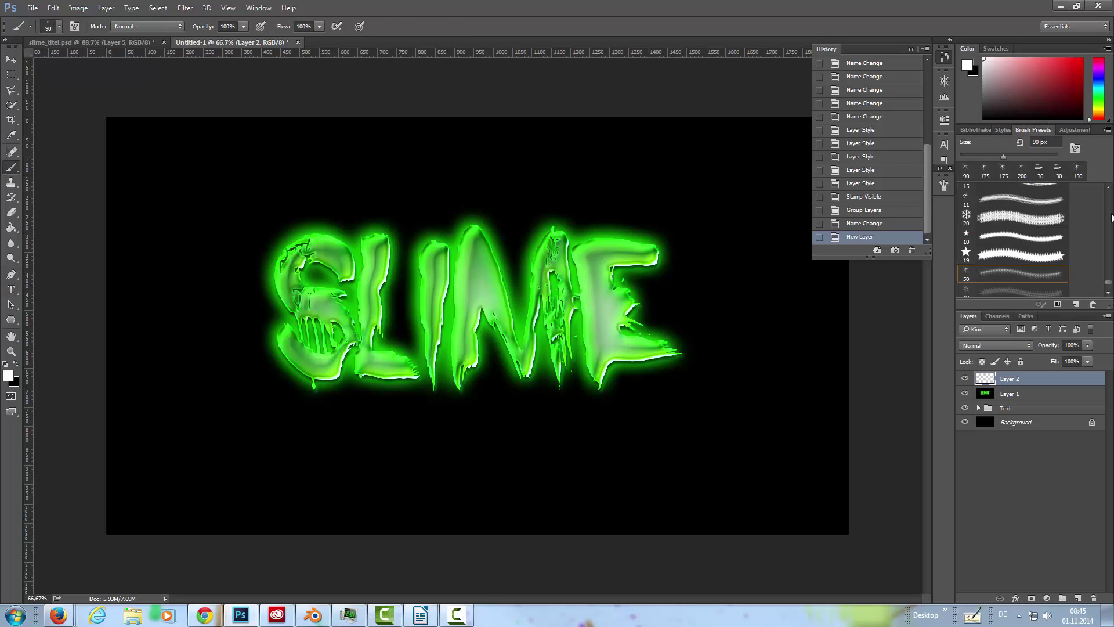
mouse_move(1109, 285)
mouse_down()
mouse_move(1109, 203)
mouse_move(1107, 219)
mouse_up()
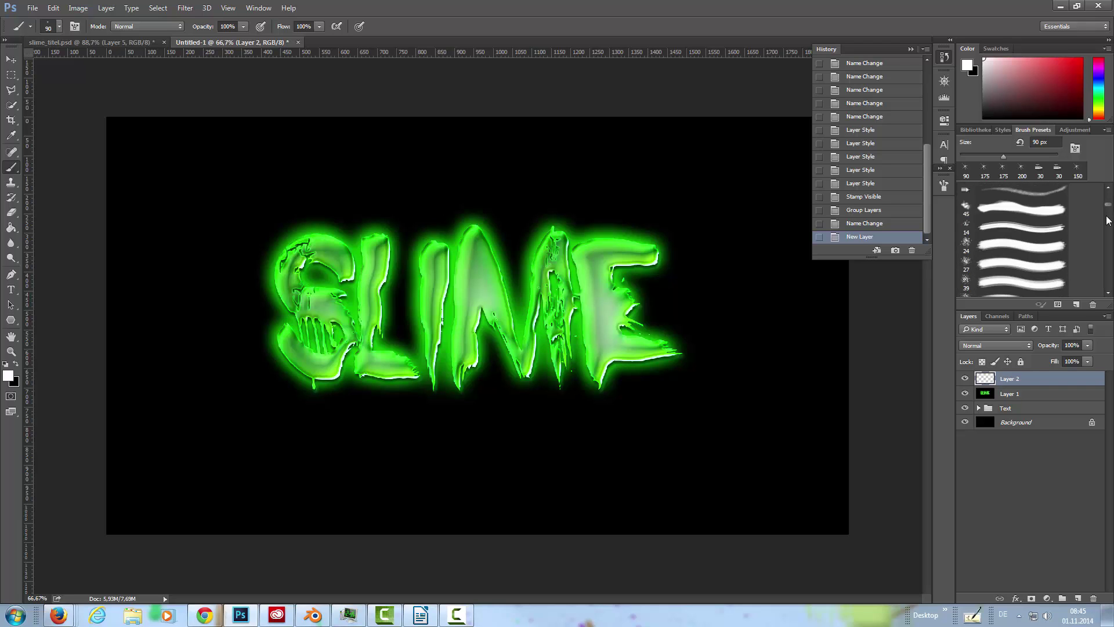
scroll(1074, 238, down, 3)
scroll(1073, 238, up, 4)
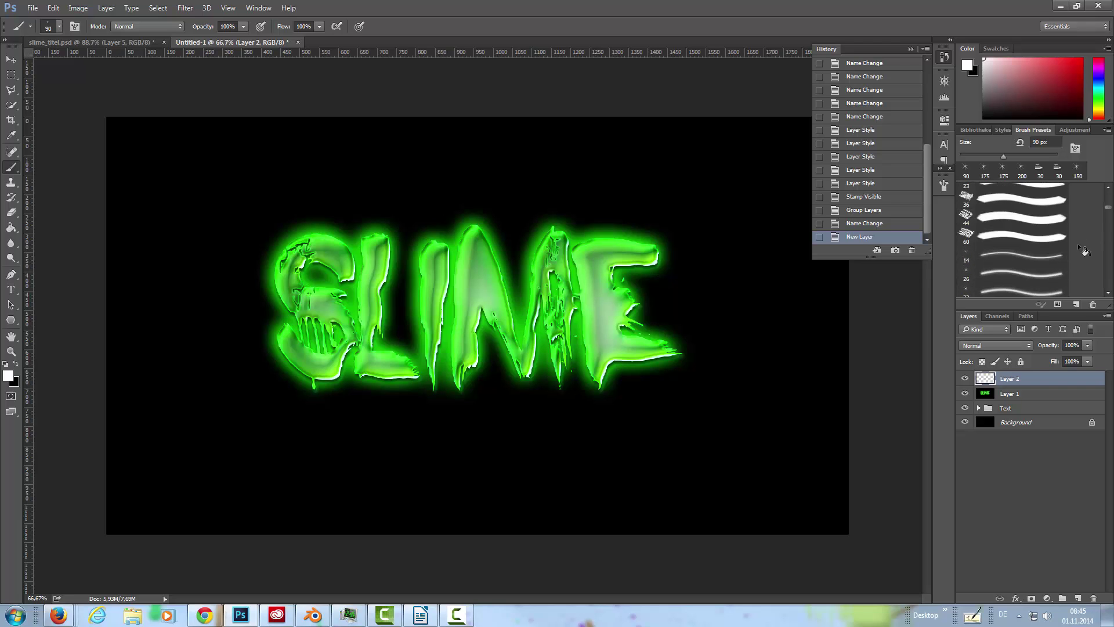
scroll(1083, 237, up, 3)
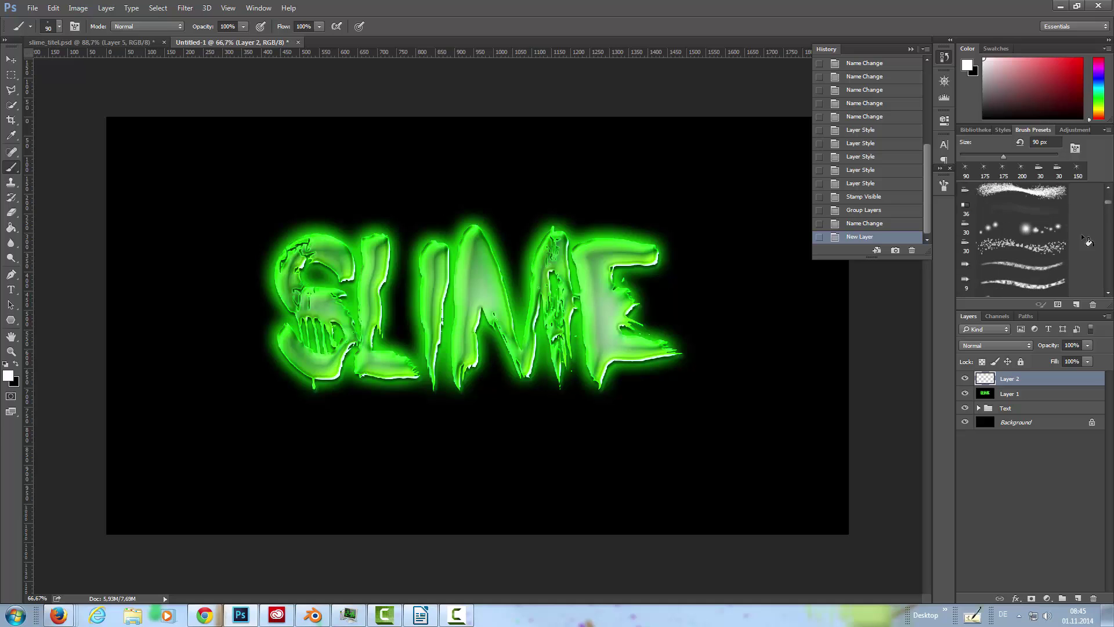
click(1007, 250)
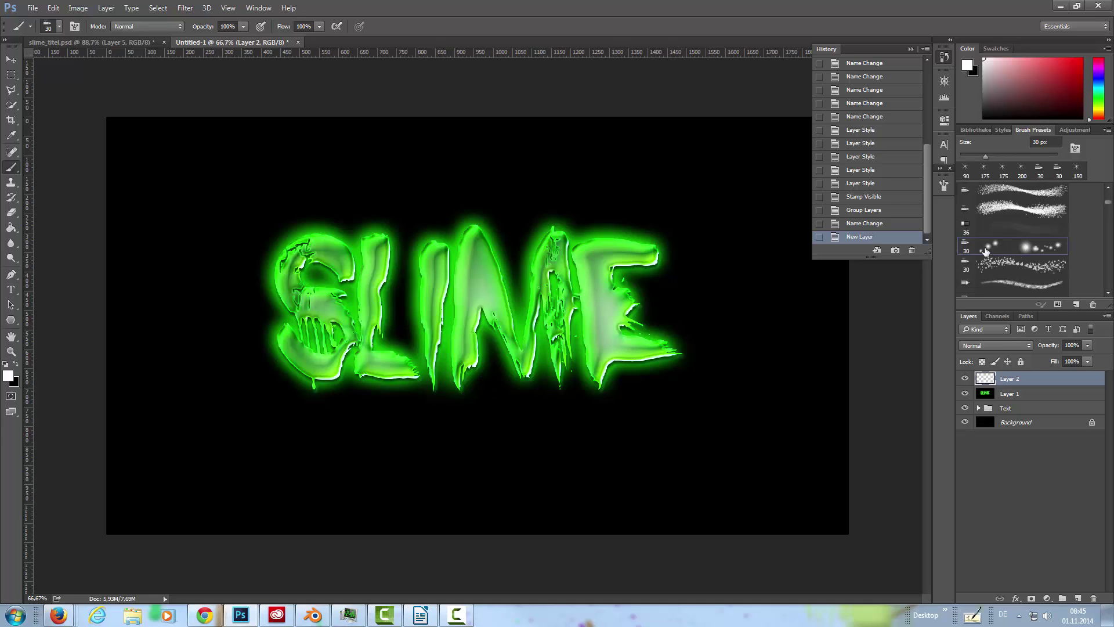
Enable Scattering for the Watercolor Spatter Big Drops brush and raise its scatter amount far above 0%.
double_click(967, 247)
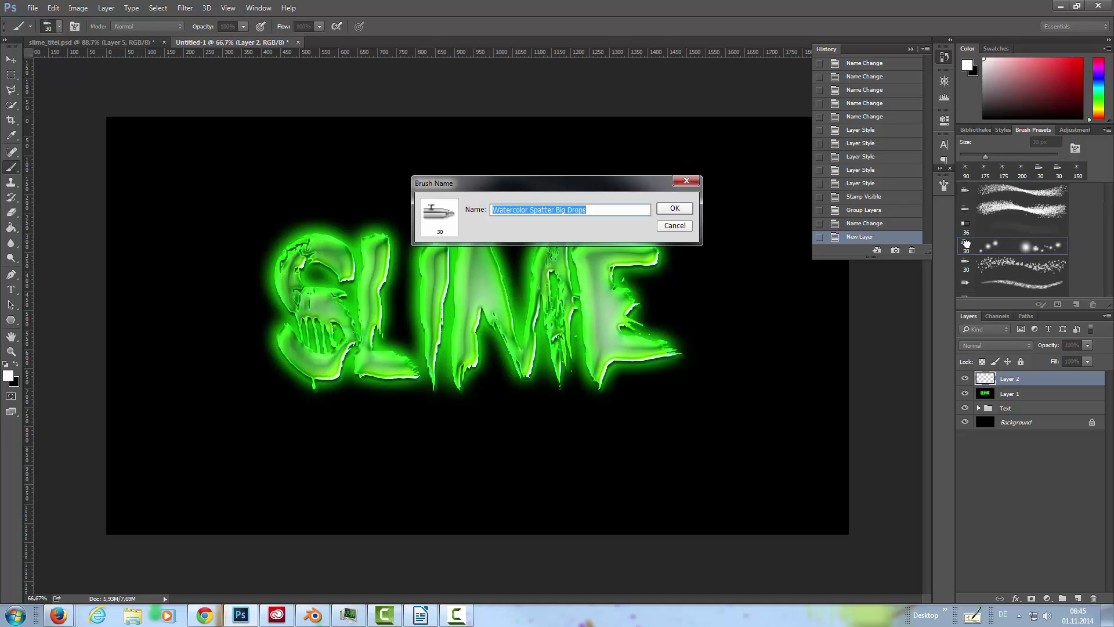
click(680, 225)
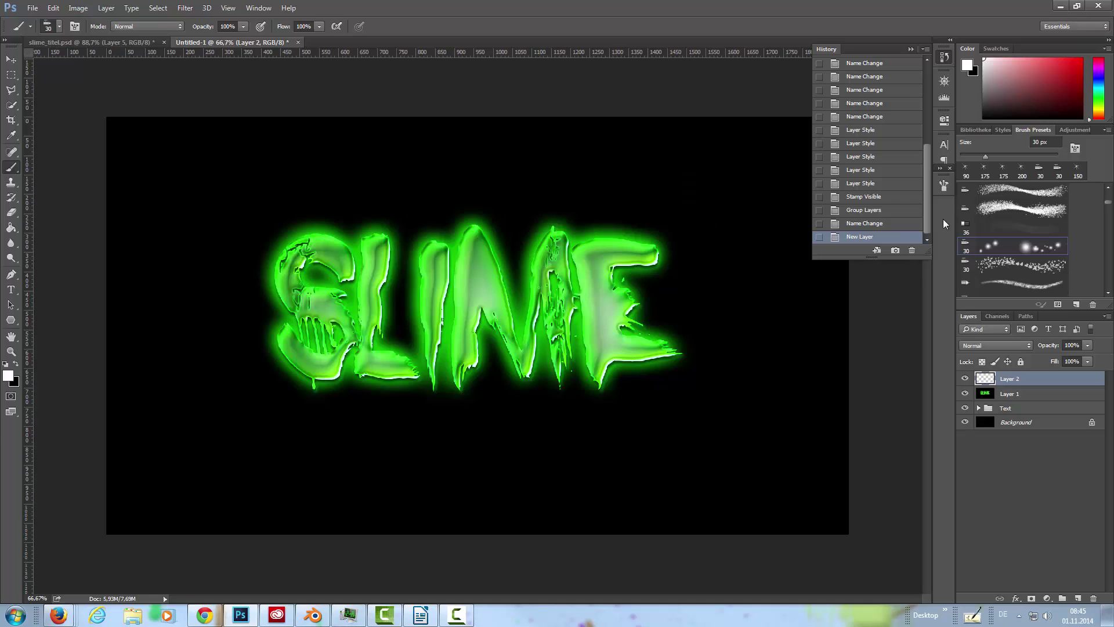
click(944, 185)
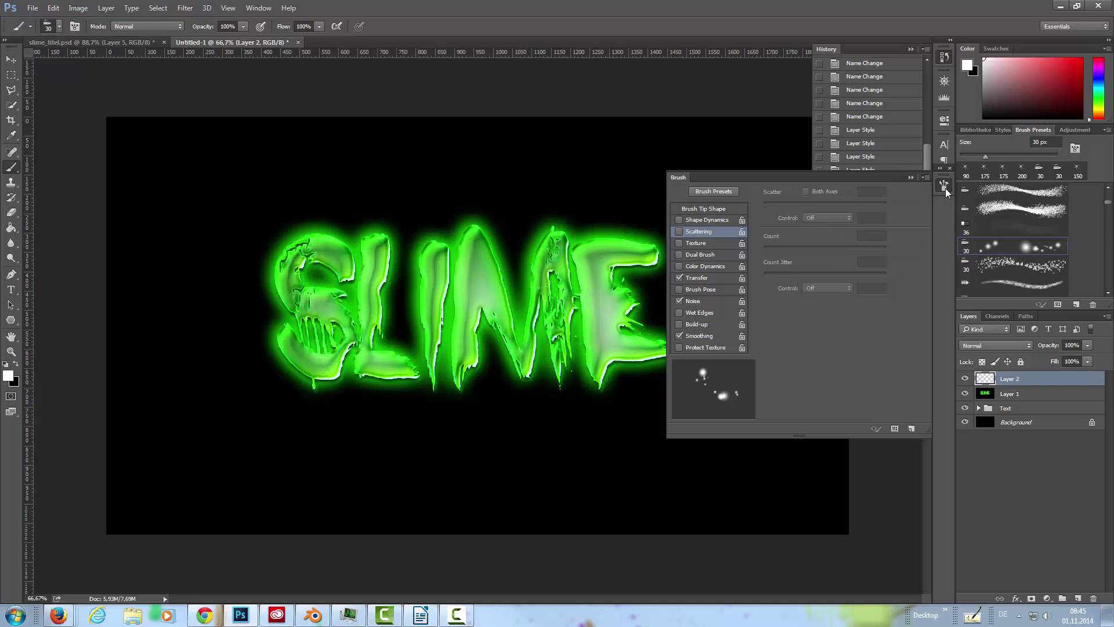
click(679, 232)
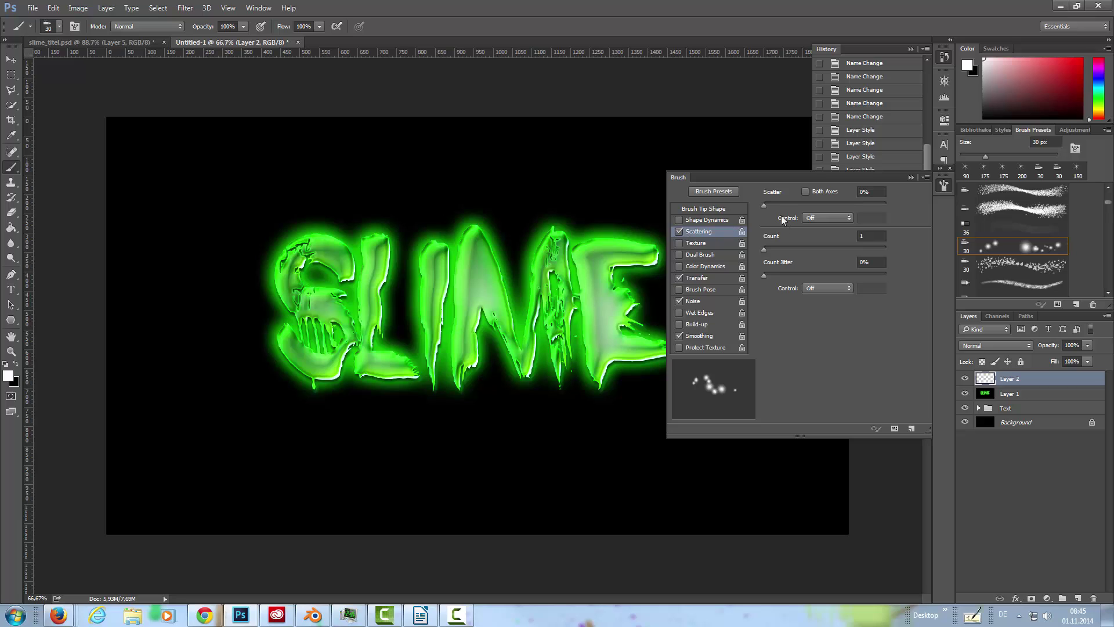
mouse_move(768, 204)
mouse_down()
mouse_move(953, 201)
mouse_move(903, 209)
mouse_up()
drag(765, 276, 767, 274)
click(943, 185)
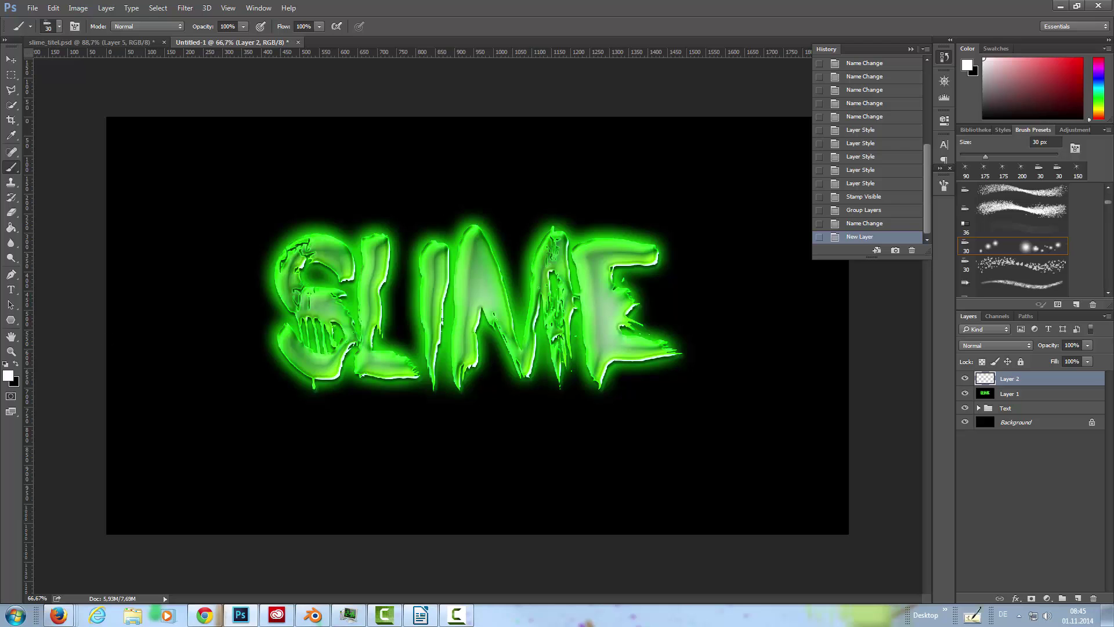
Set the foreground color to a bright, saturated green based on a tone sampled from the letter S.
click(9, 376)
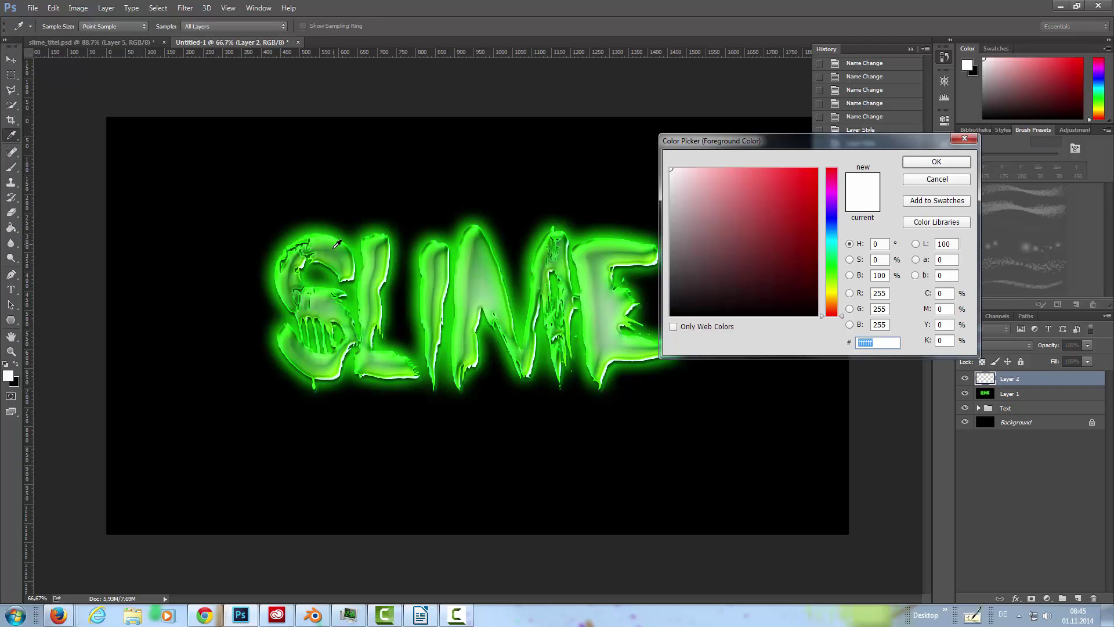
click(347, 259)
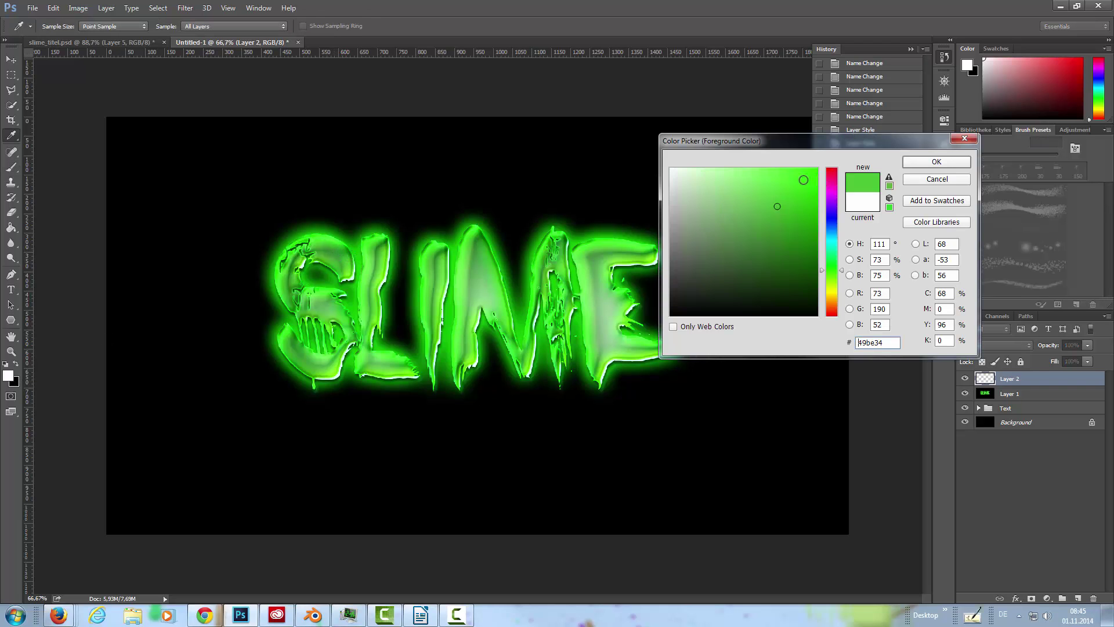
click(934, 162)
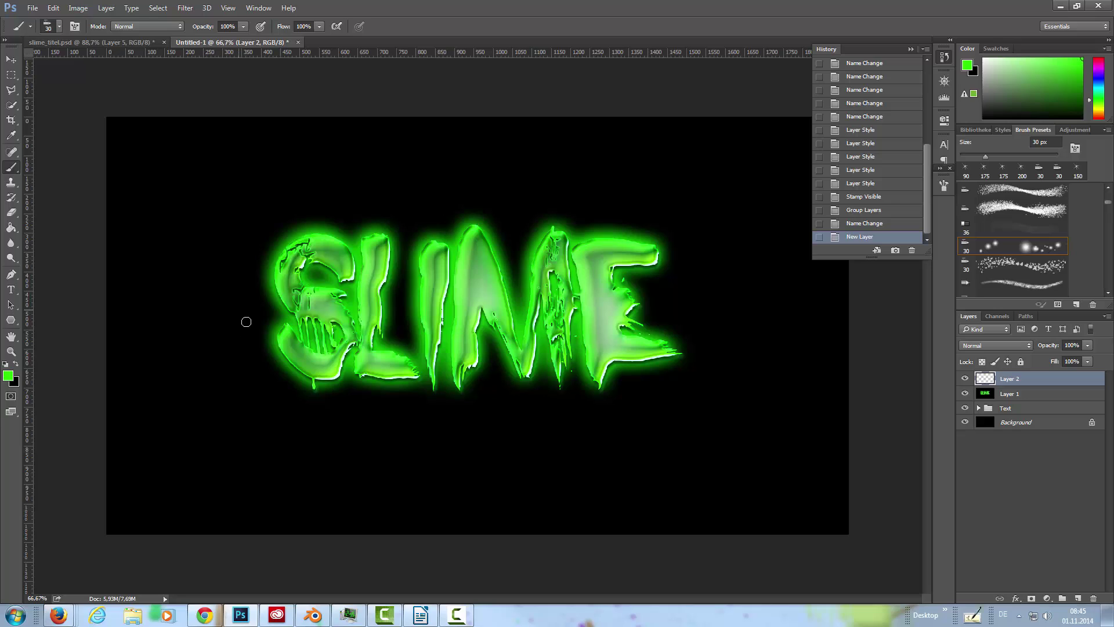
Paint scattered green slime drops on Layer 2 all around the SLIME lettering: beside, below and above it.
click(236, 335)
click(236, 334)
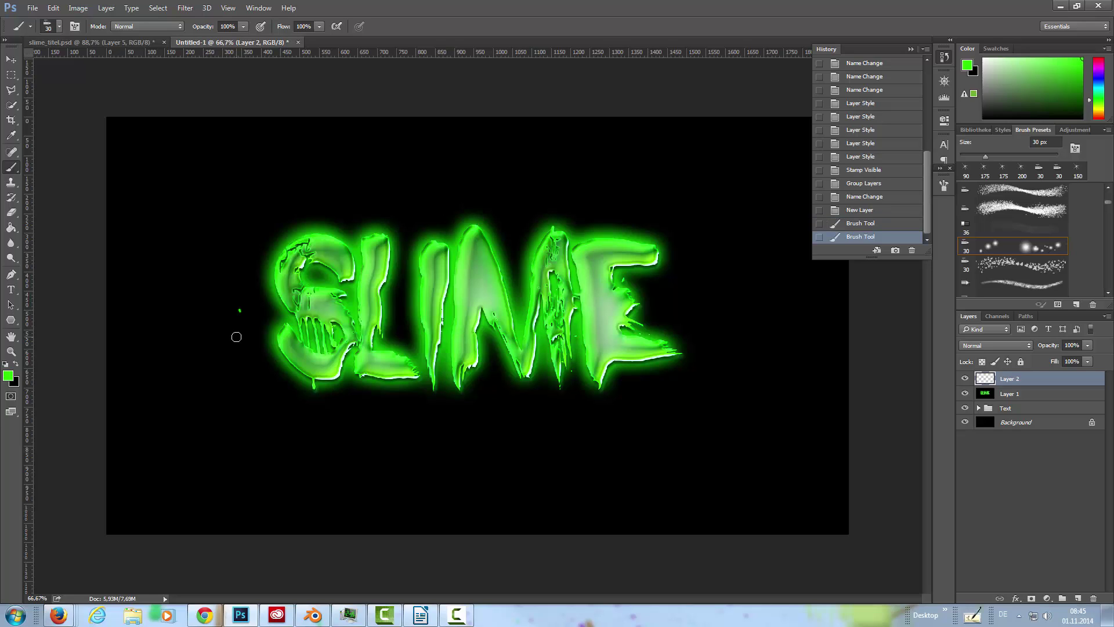
click(239, 349)
click(243, 366)
click(262, 399)
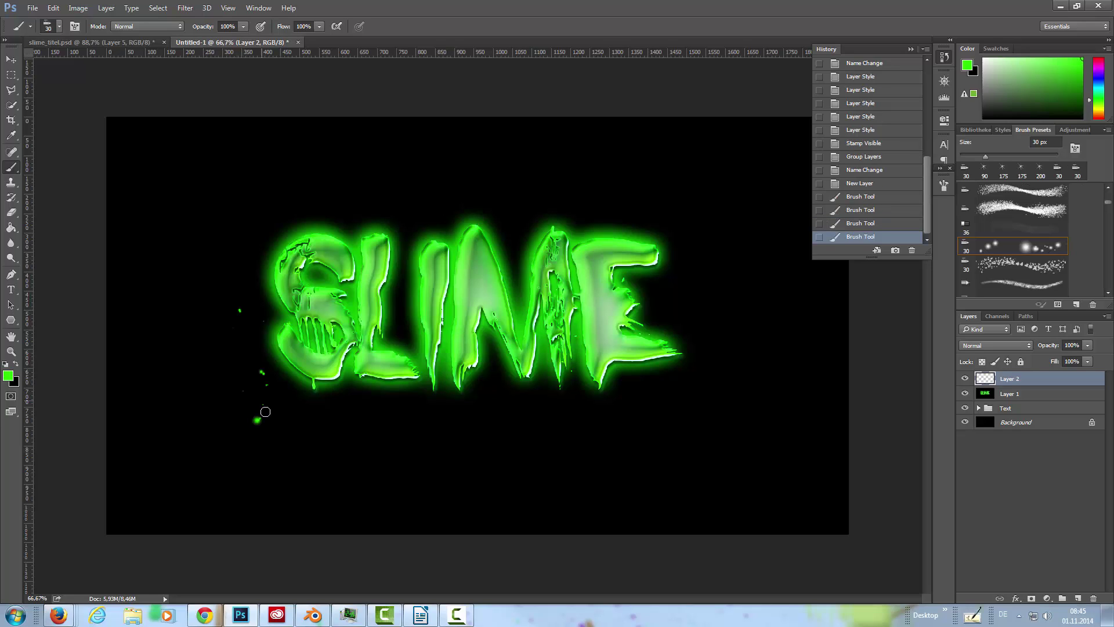
click(408, 422)
click(443, 419)
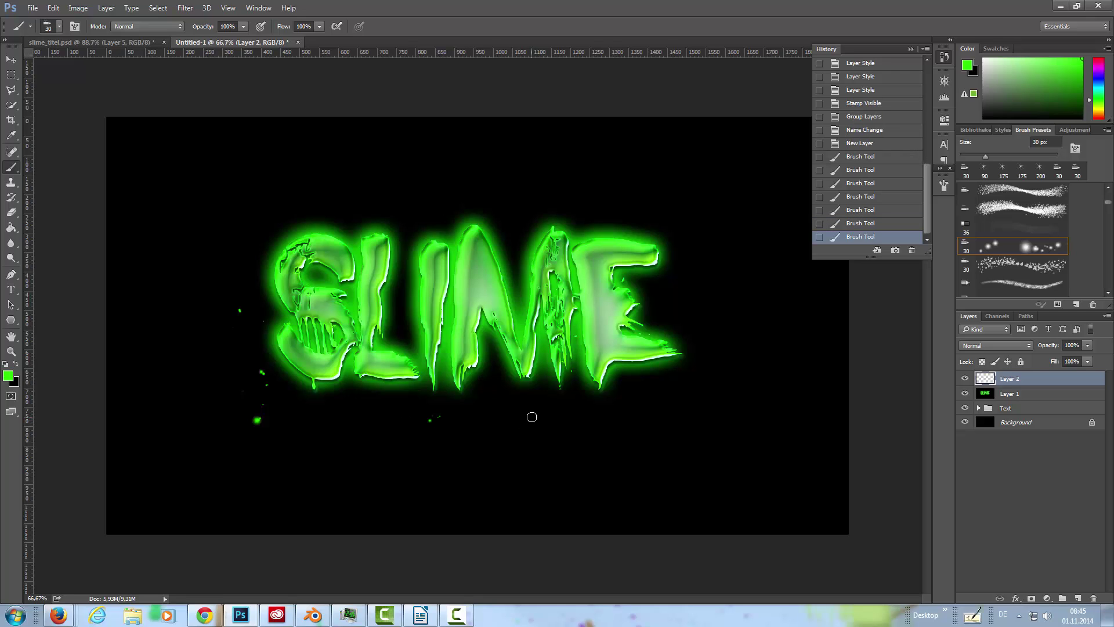
click(590, 418)
click(721, 276)
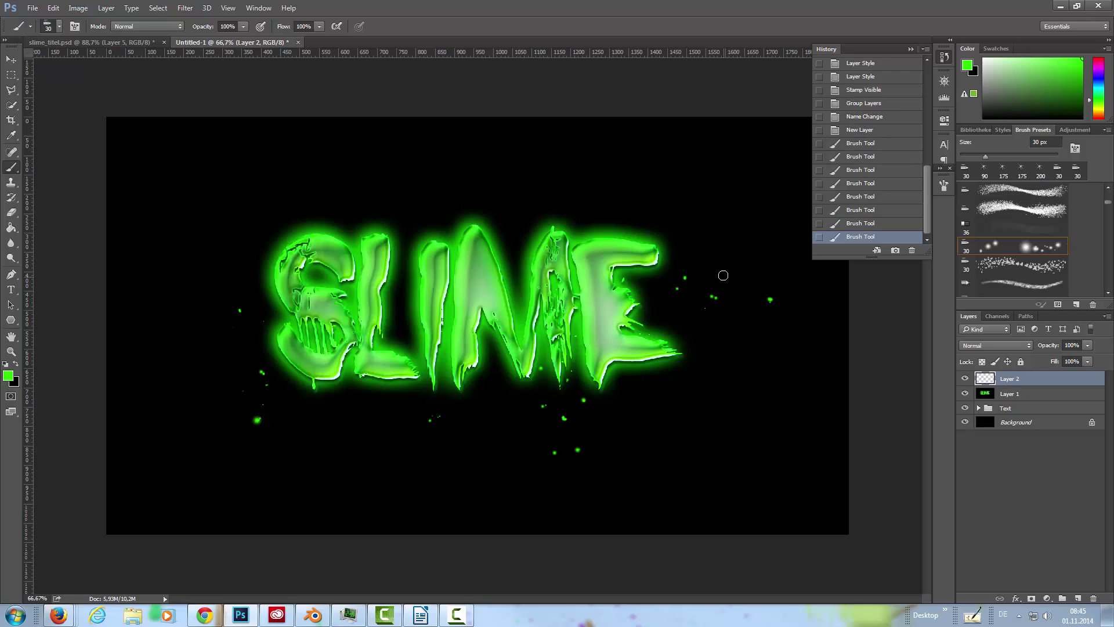
click(651, 197)
click(511, 181)
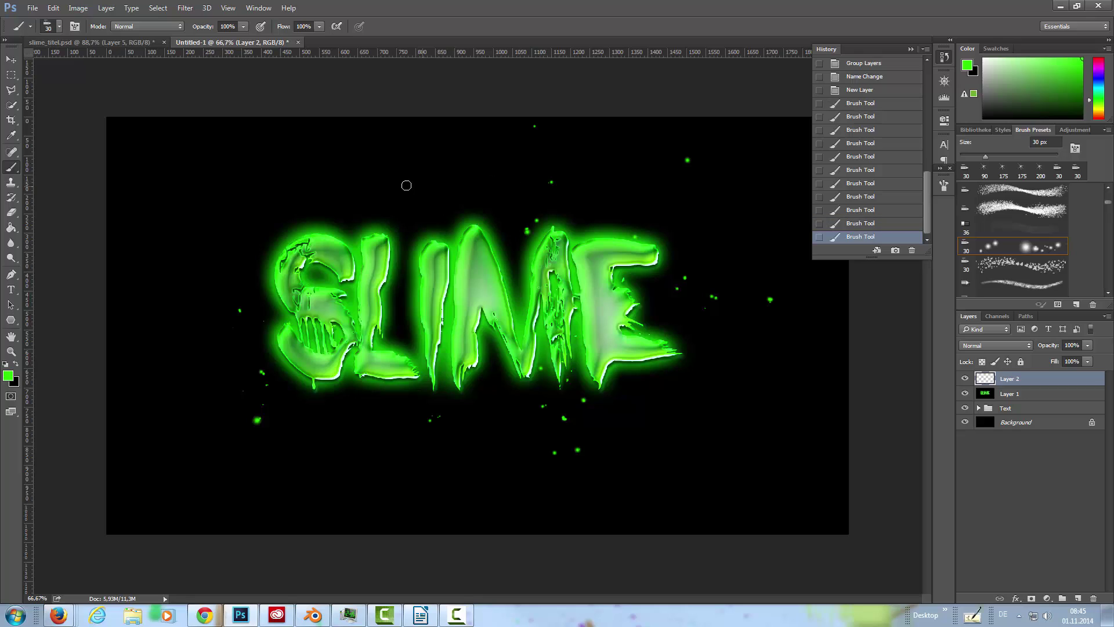
click(291, 198)
click(264, 232)
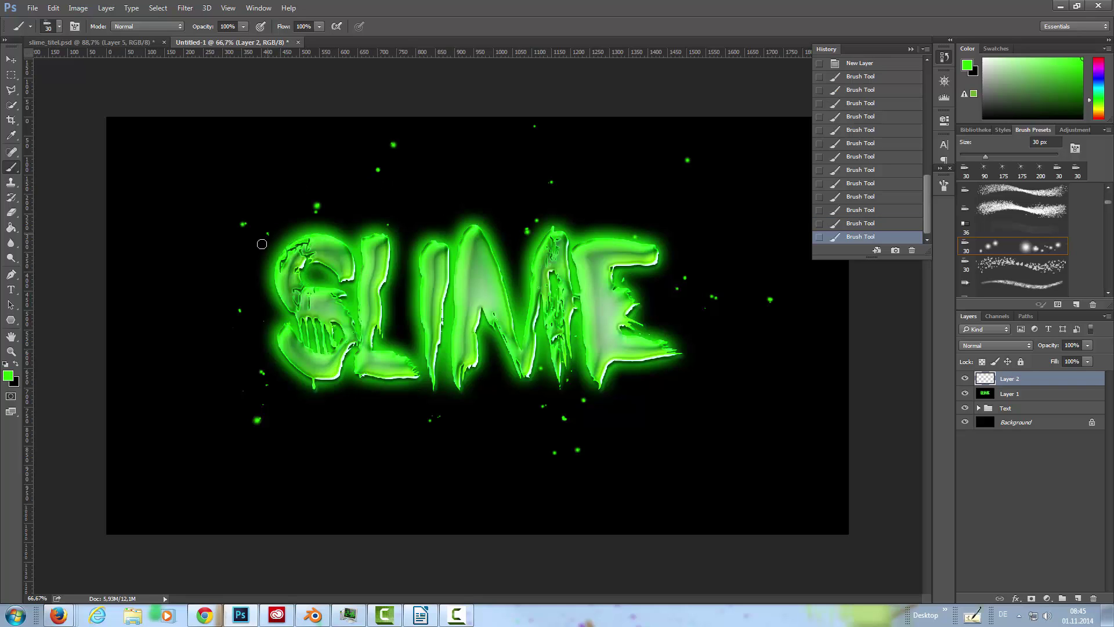
click(337, 414)
Convert Layer 2 to a smart object and apply a Gaussian Blur with a 4.5 pixel radius.
right_click(1050, 381)
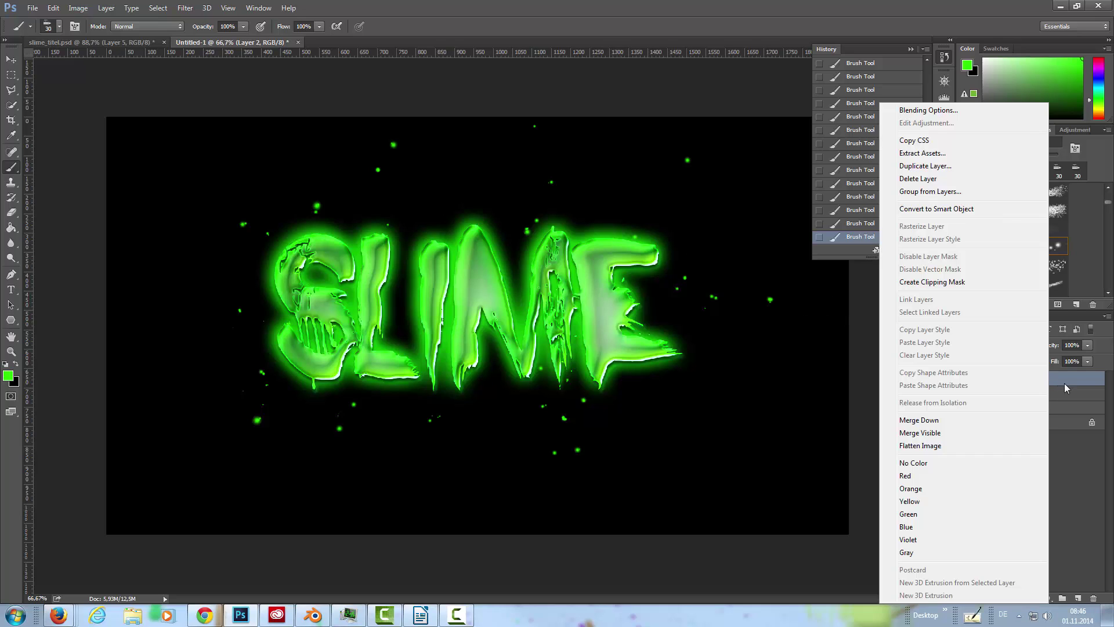
click(952, 211)
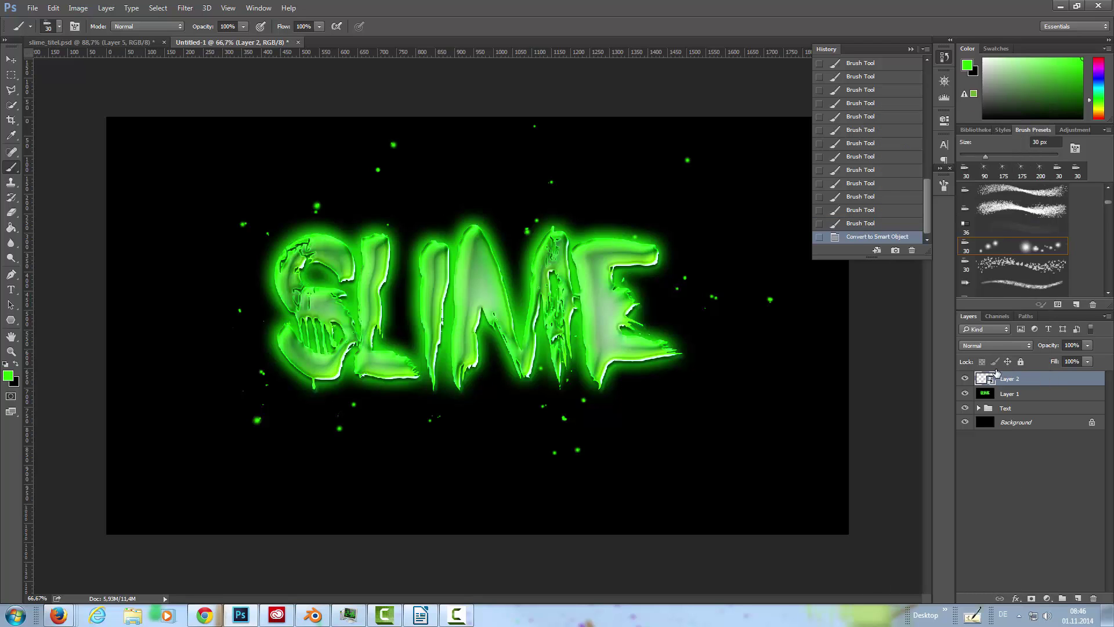
click(184, 10)
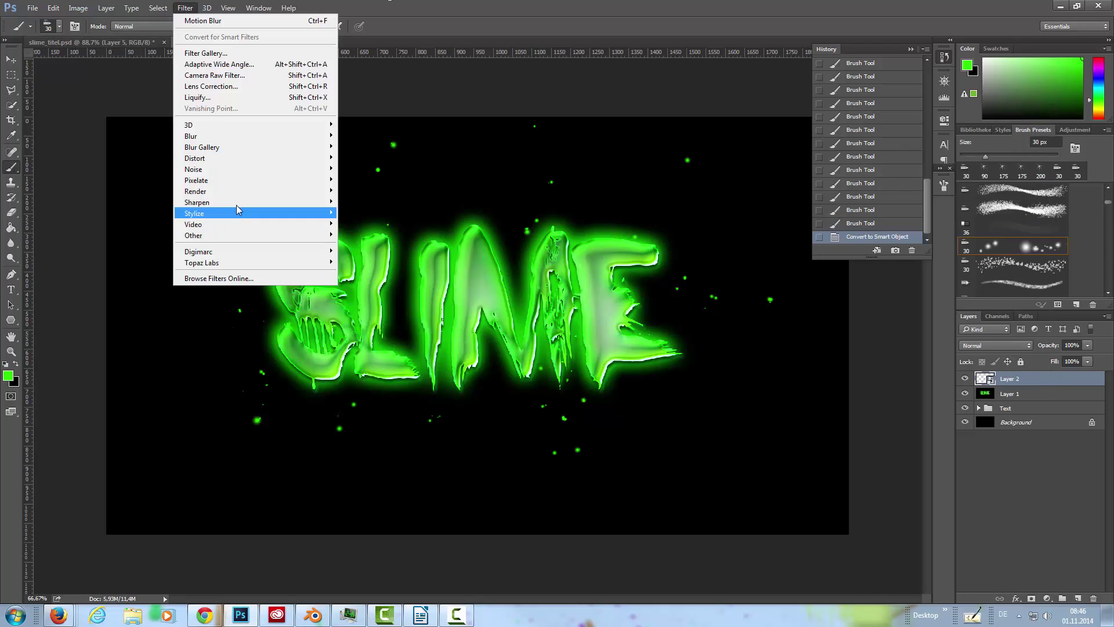
mouse_move(242, 194)
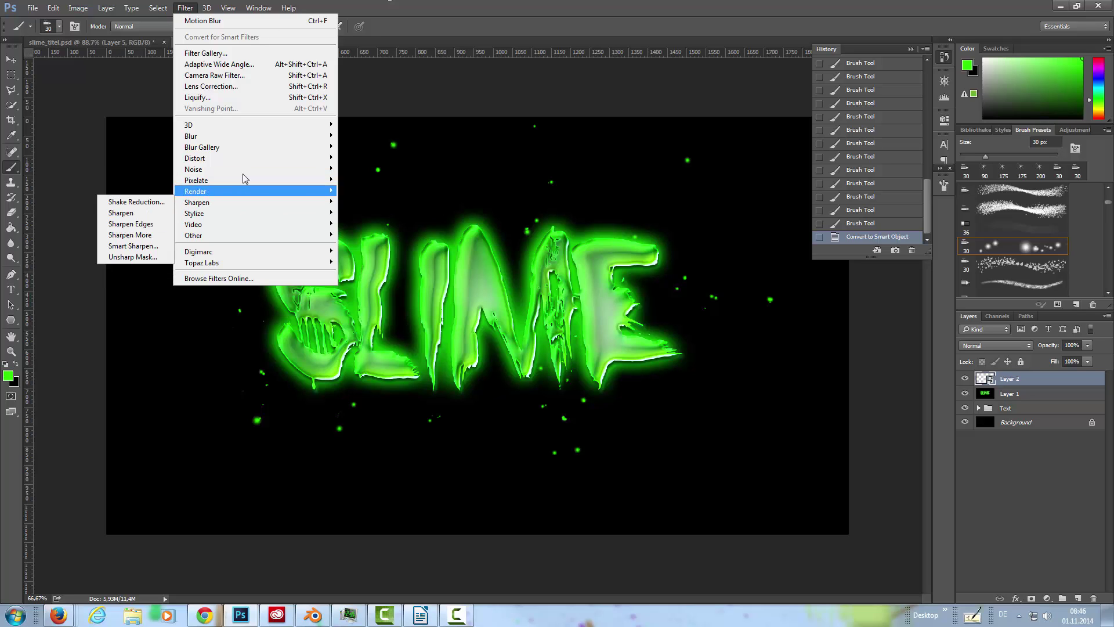
mouse_move(219, 137)
click(146, 184)
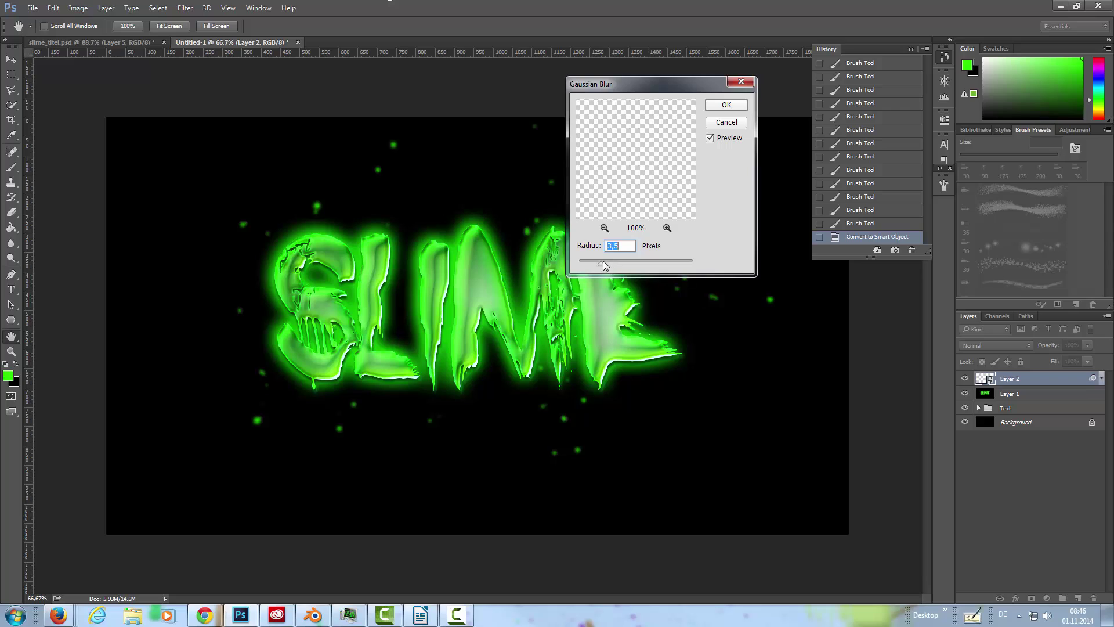
drag(612, 259, 615, 261)
click(728, 106)
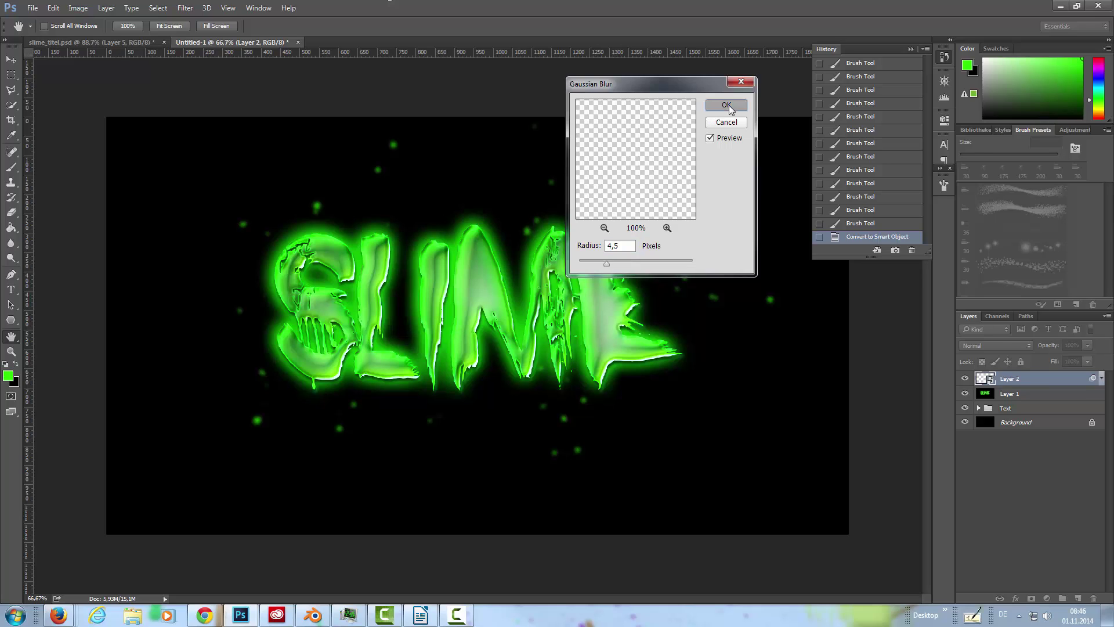
Reduce the opacity of the blurred drops on Layer 2 to 73%.
click(1089, 346)
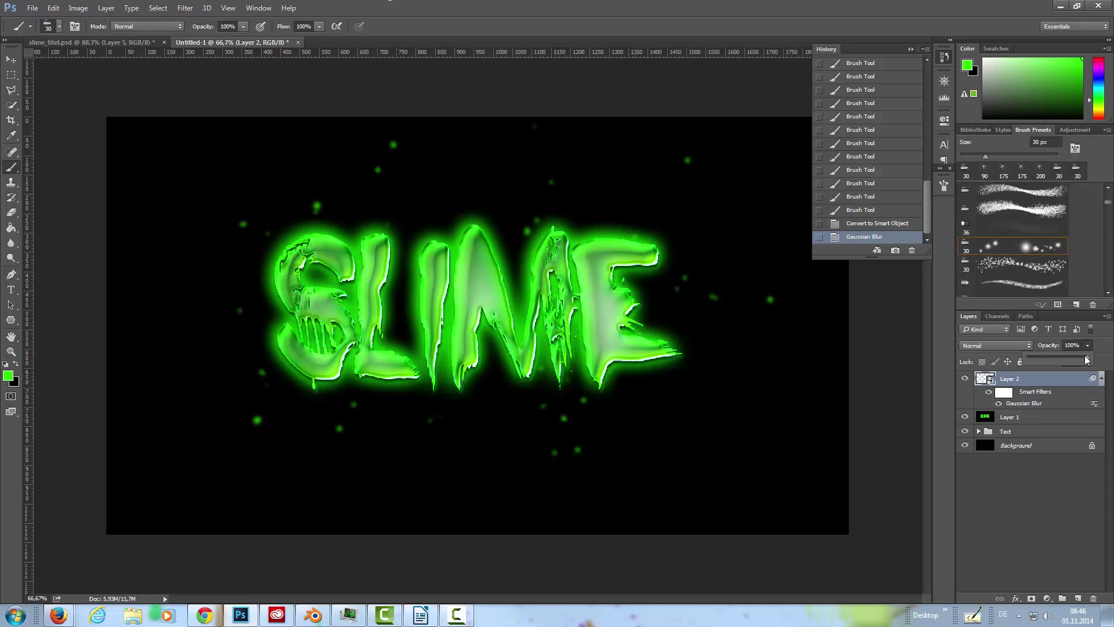
click(1074, 357)
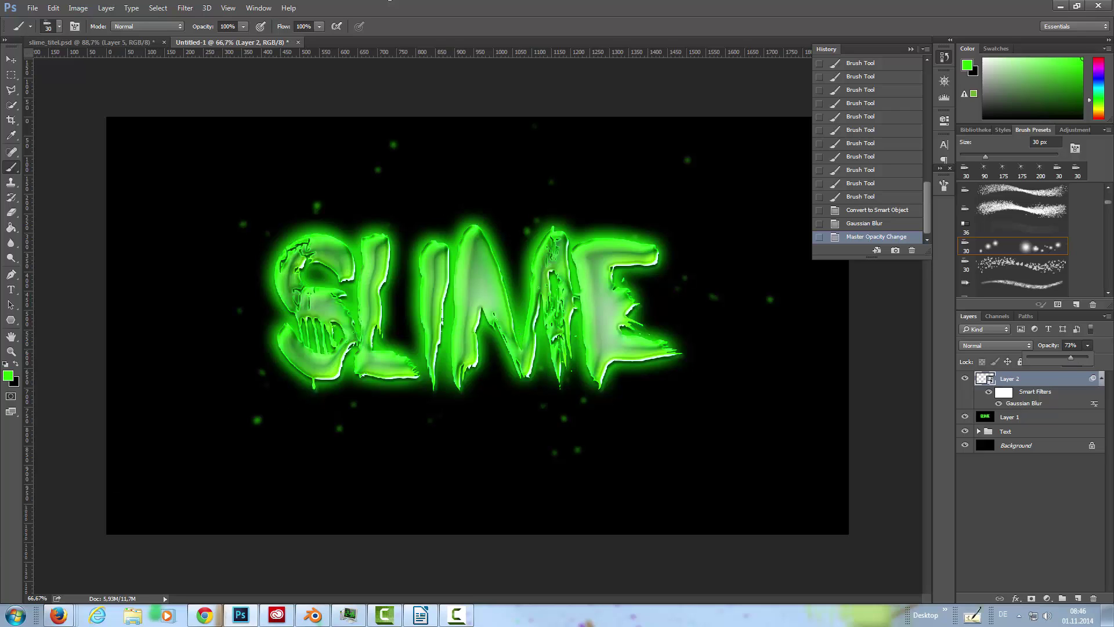
click(755, 261)
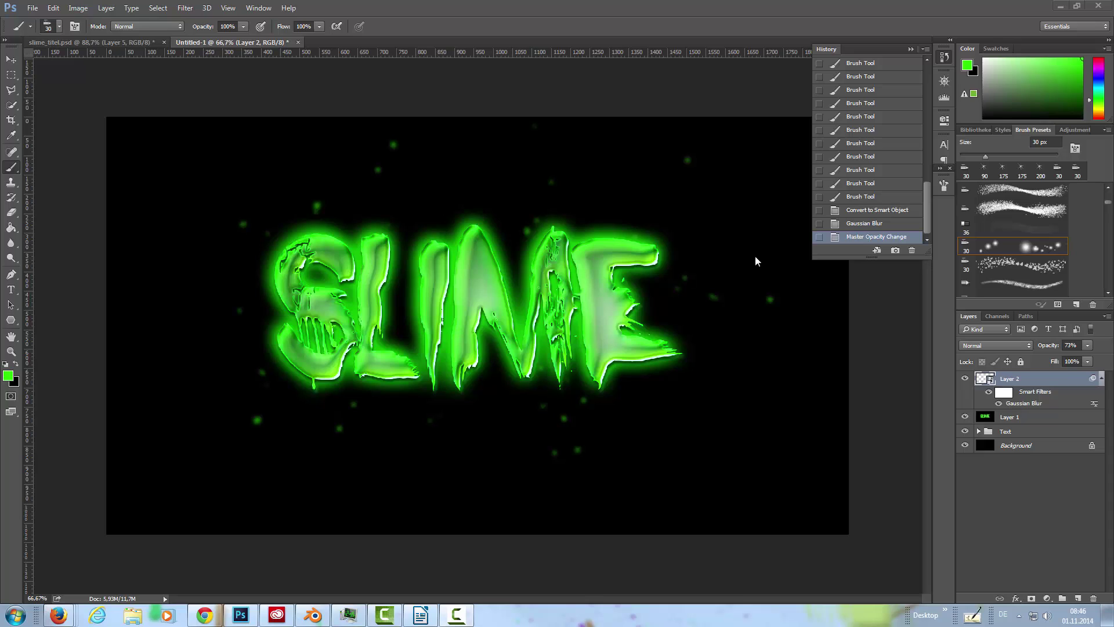
Fill a new layer above Layer 2 with green and black Clouds and lower its opacity to 10%.
click(1078, 599)
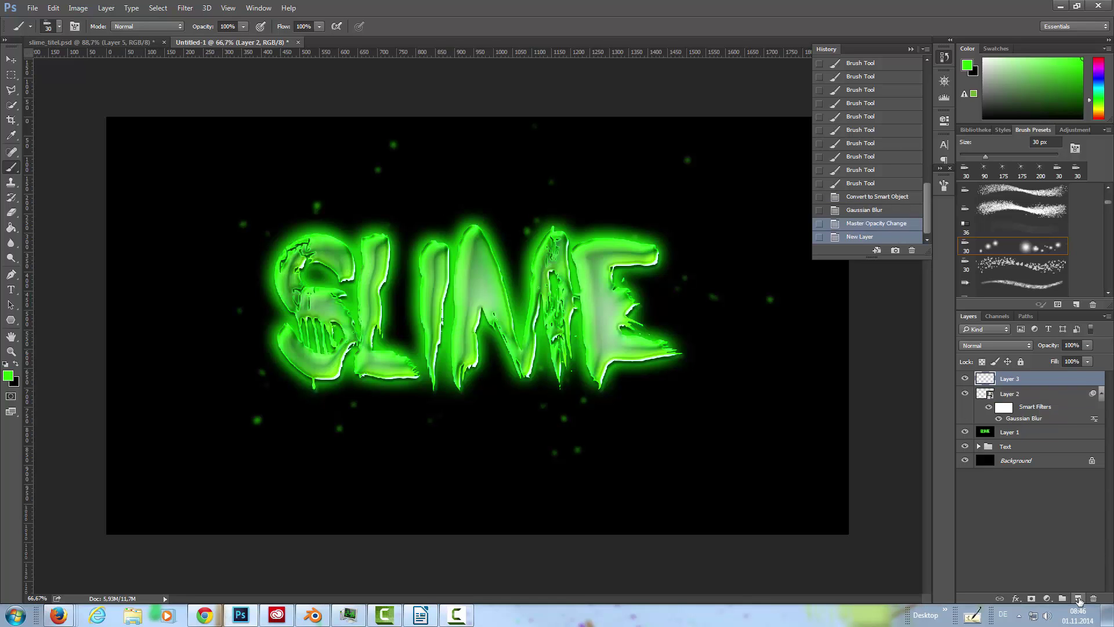
click(185, 8)
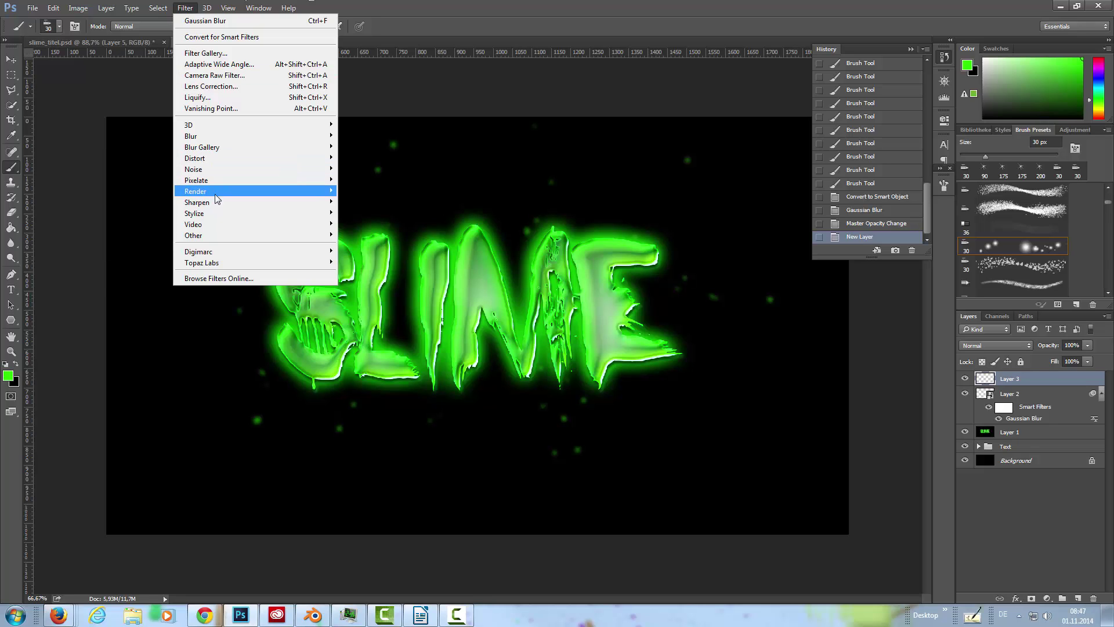
mouse_move(180, 191)
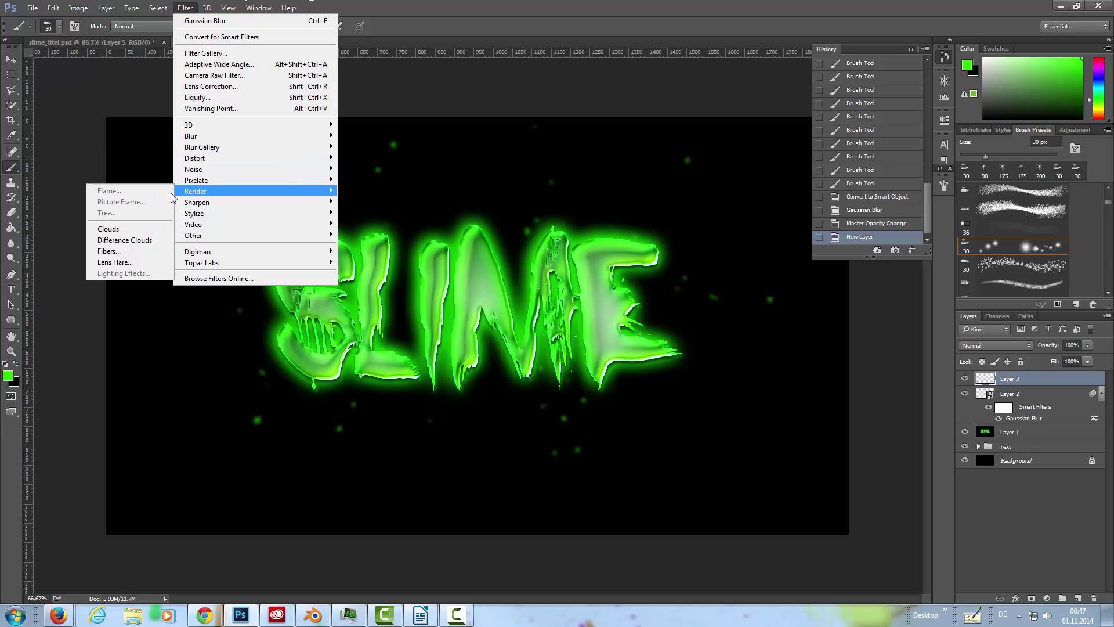
click(110, 229)
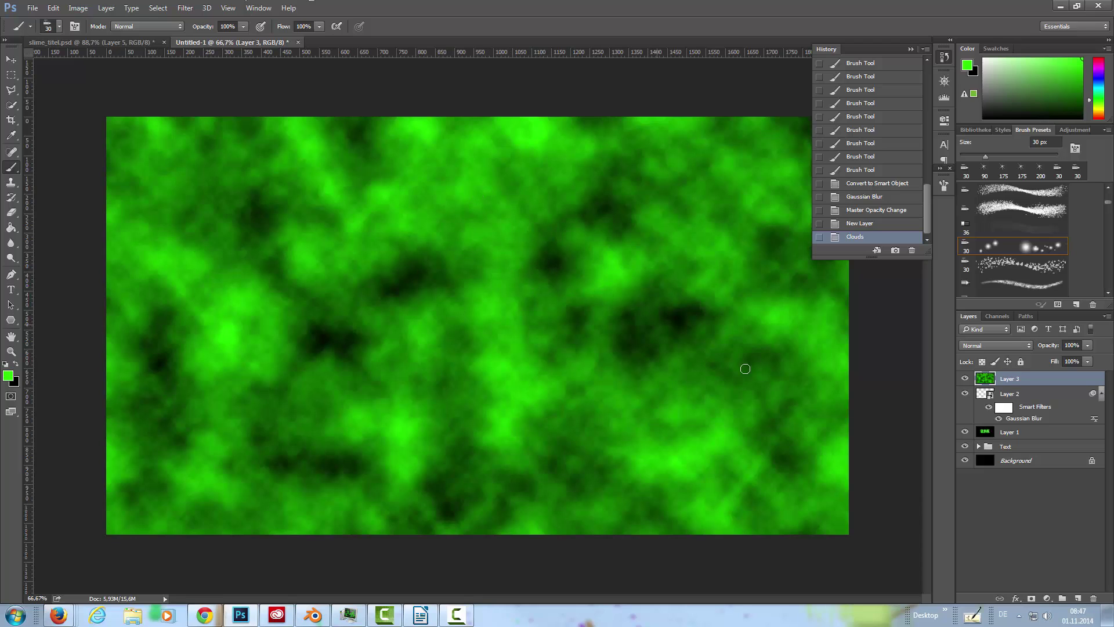
click(1088, 346)
drag(1035, 355, 1033, 357)
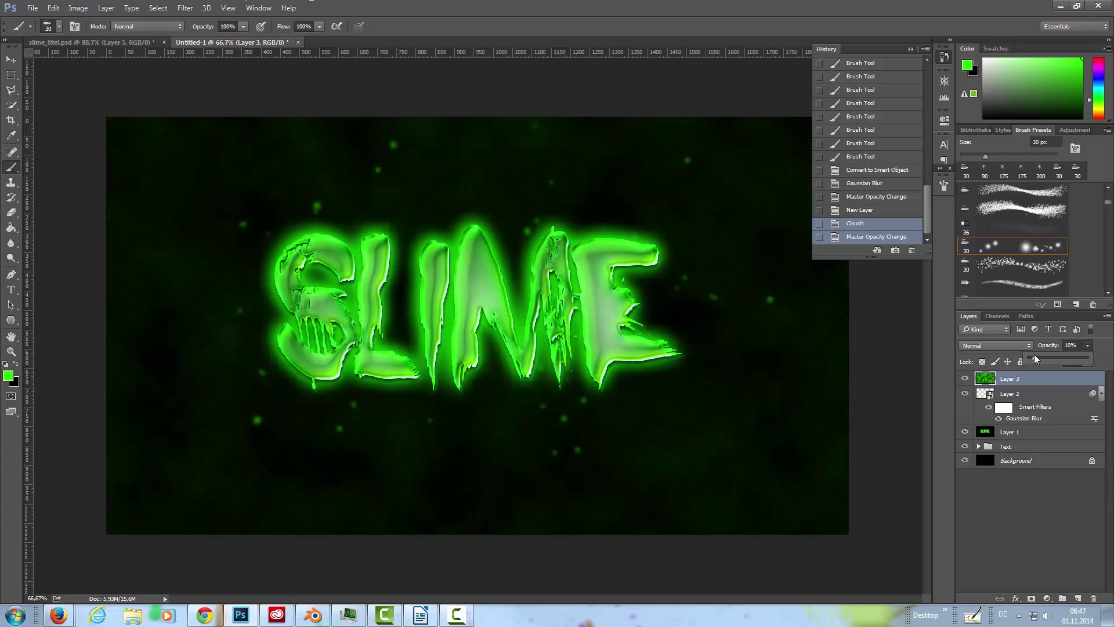
Load the SLIME 1 text outline as a selection, mask the letters out of clouds Layer 3, and inspect the mask.
click(979, 447)
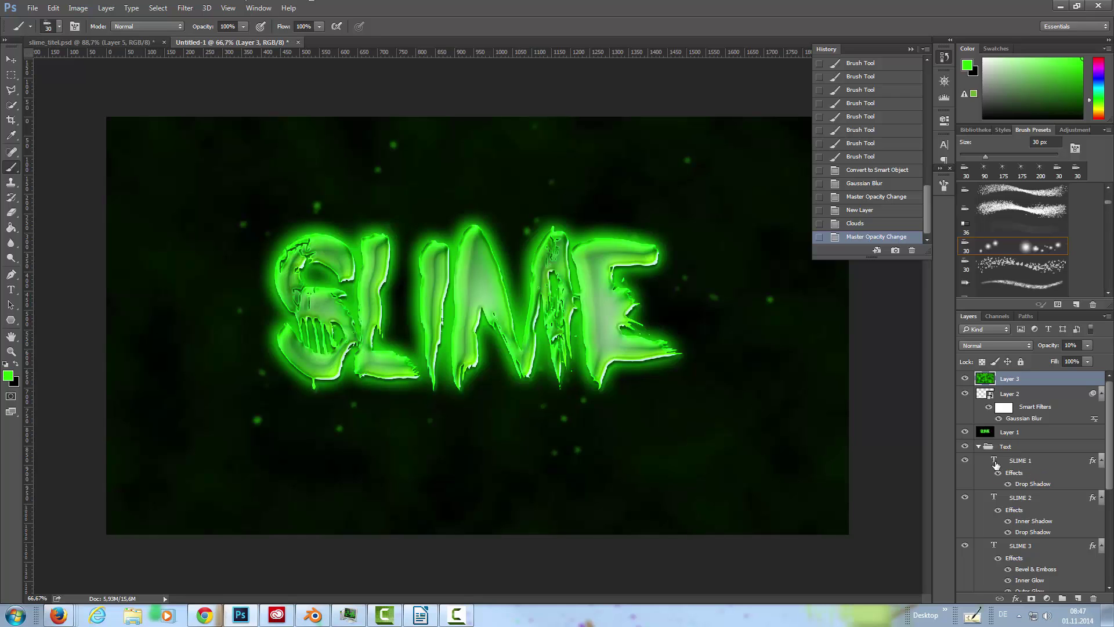
ctrl+click(996, 463)
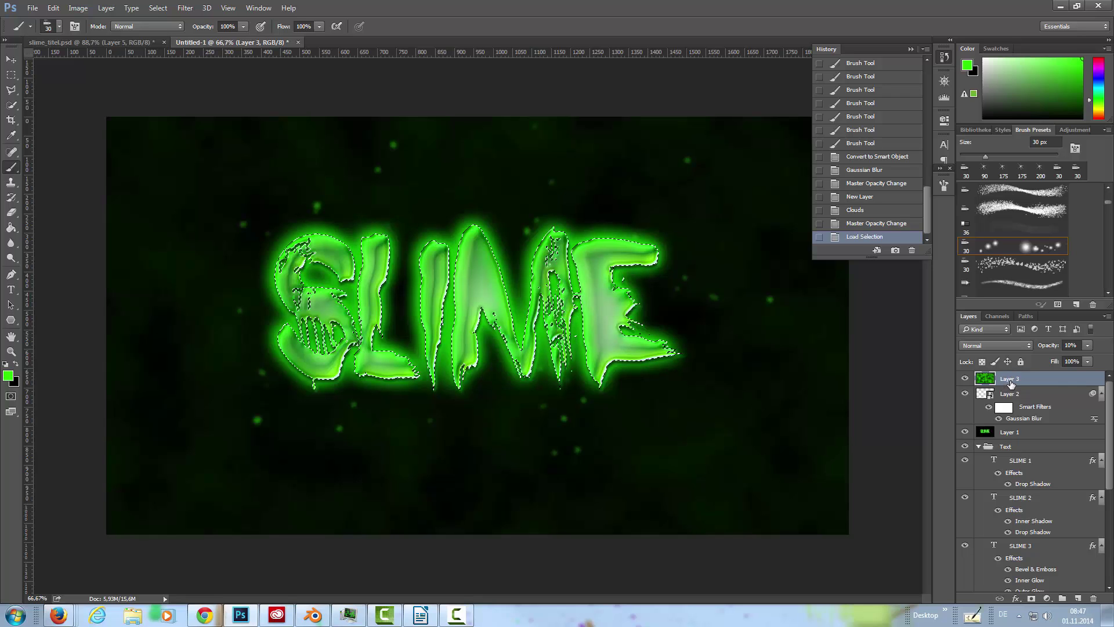
click(1030, 600)
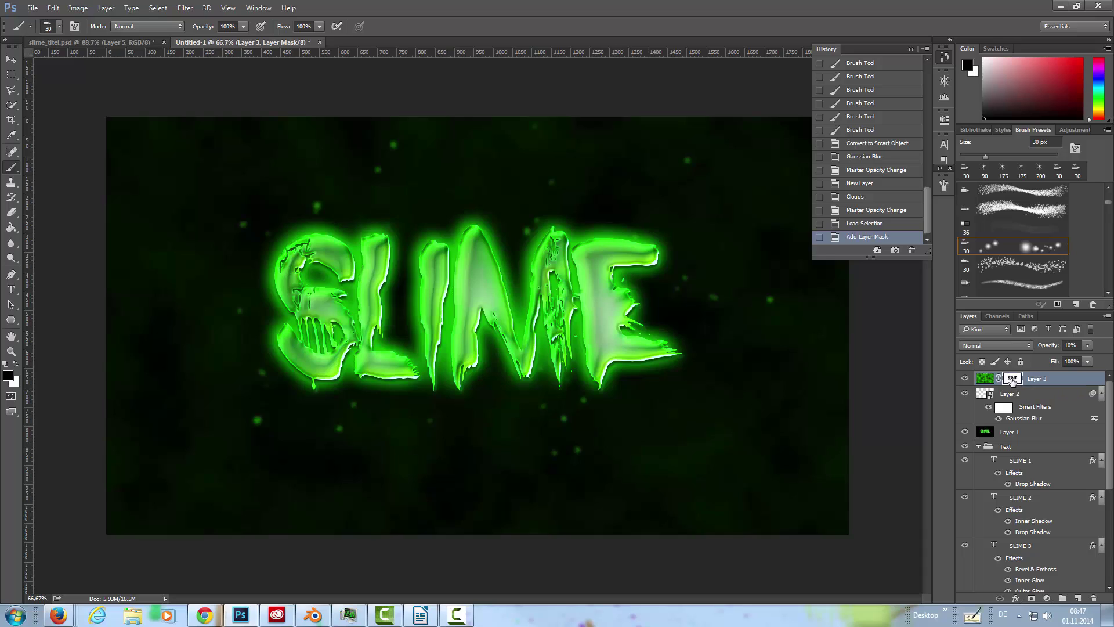
alt+click(1012, 380)
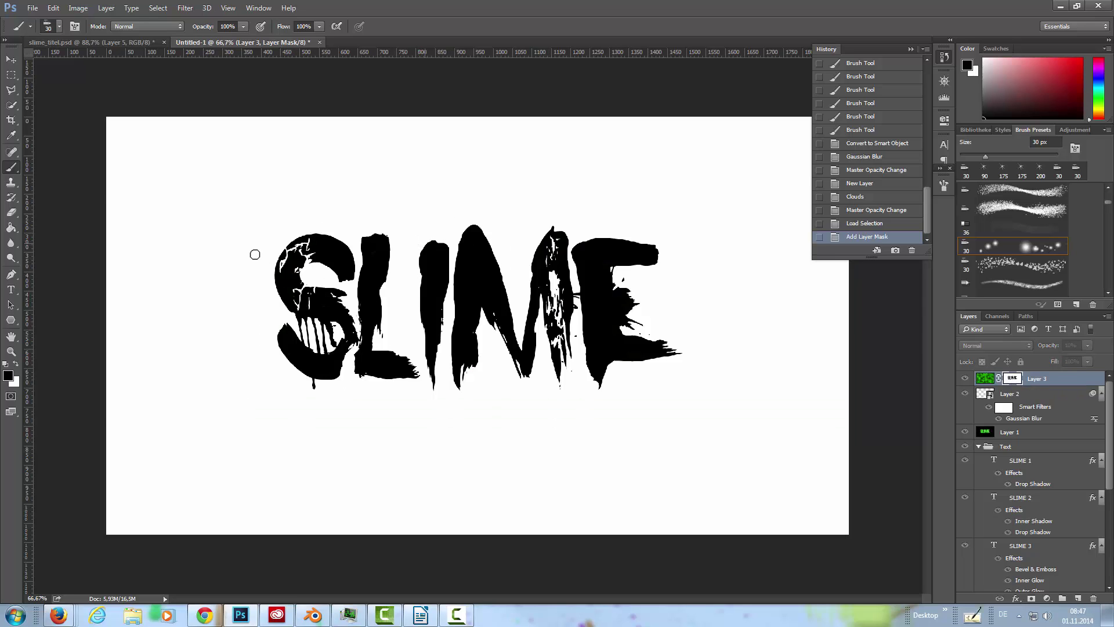
alt+click(1012, 380)
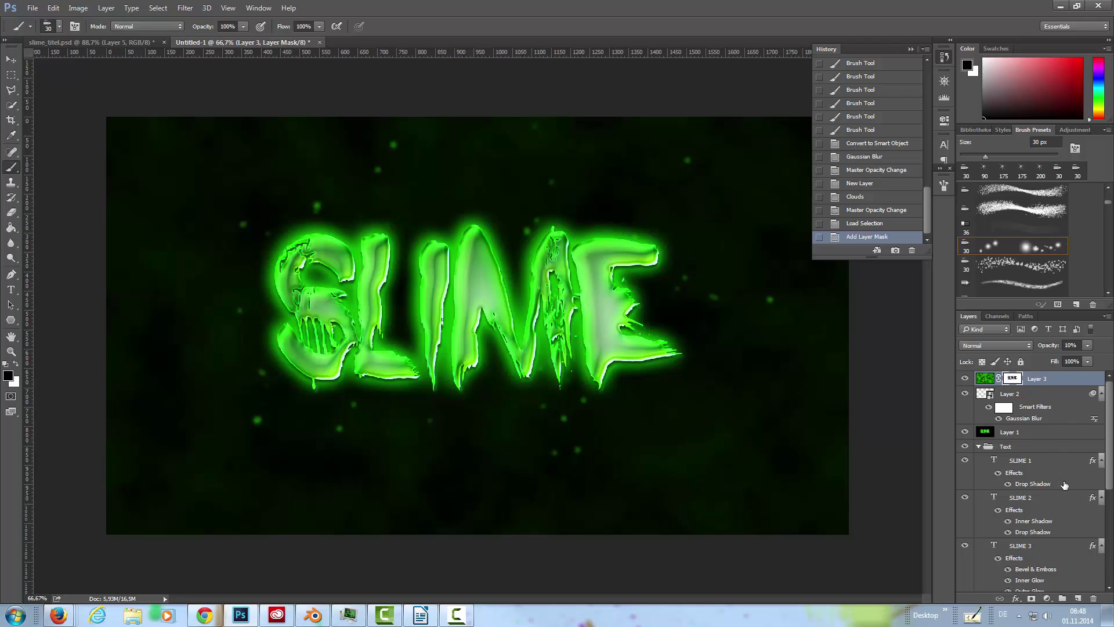
Add a new layer above the masked clouds Layer 3 and choose the 50 px star-shaped sparkle brush preset.
click(1078, 598)
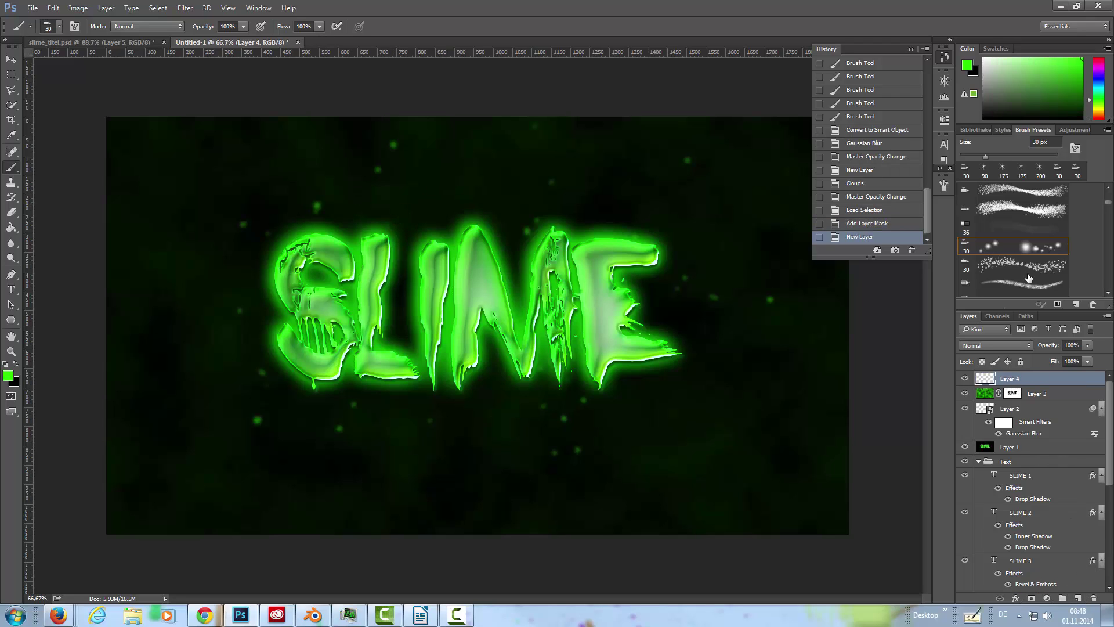
drag(1109, 206, 1109, 218)
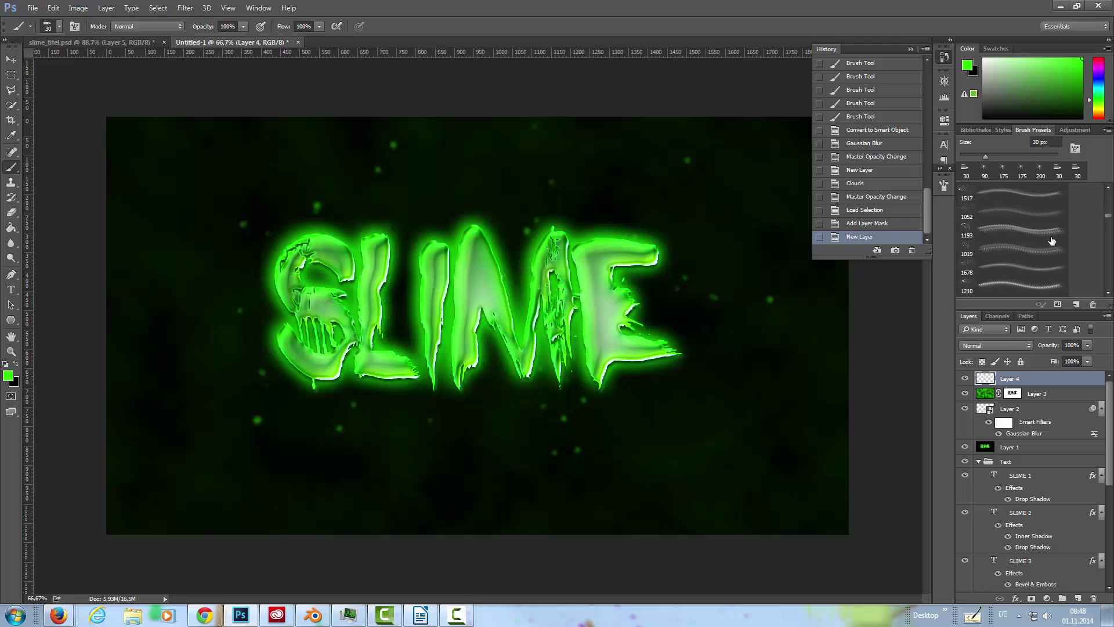
scroll(1051, 241, down, 3)
scroll(1110, 255, down, 3)
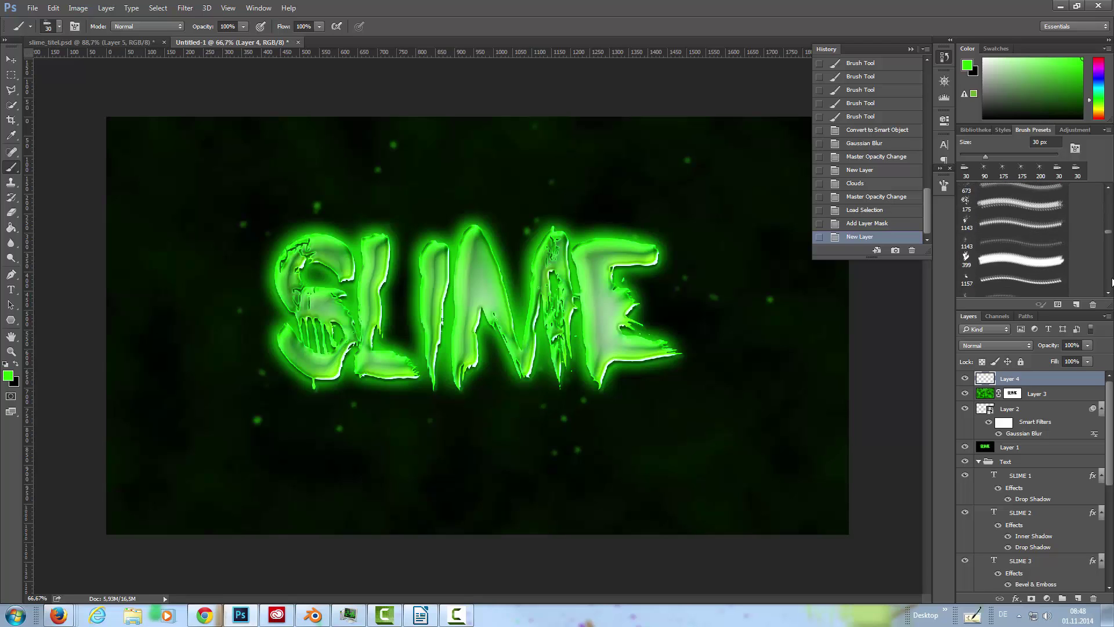
scroll(1111, 293, down, 5)
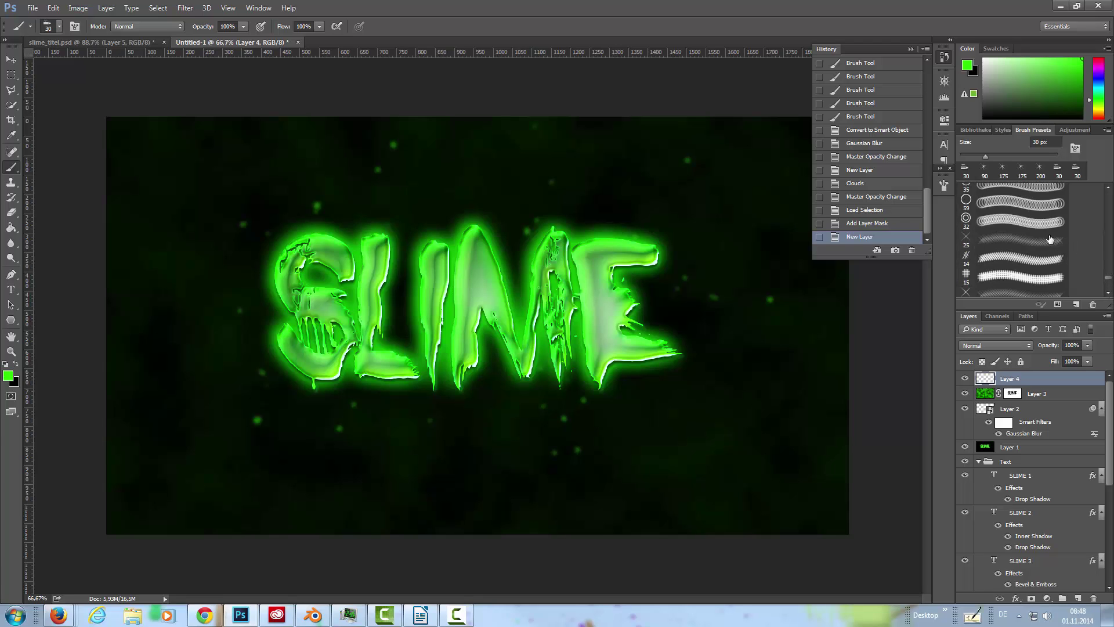
scroll(1052, 238, up, 2)
scroll(1052, 238, down, 8)
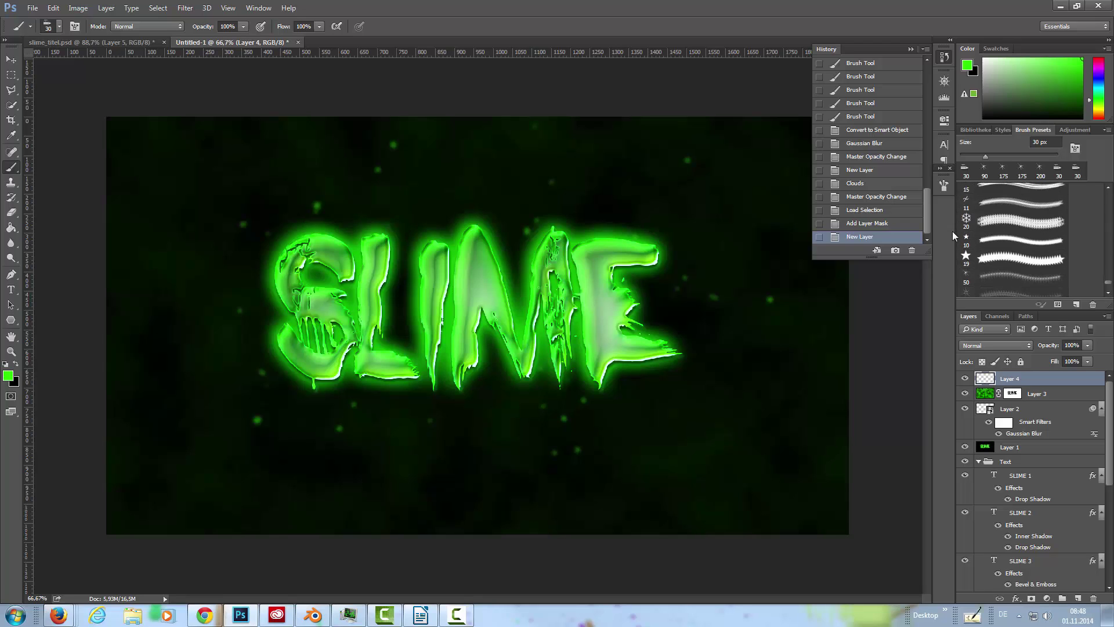
scroll(996, 243, down, 2)
click(965, 241)
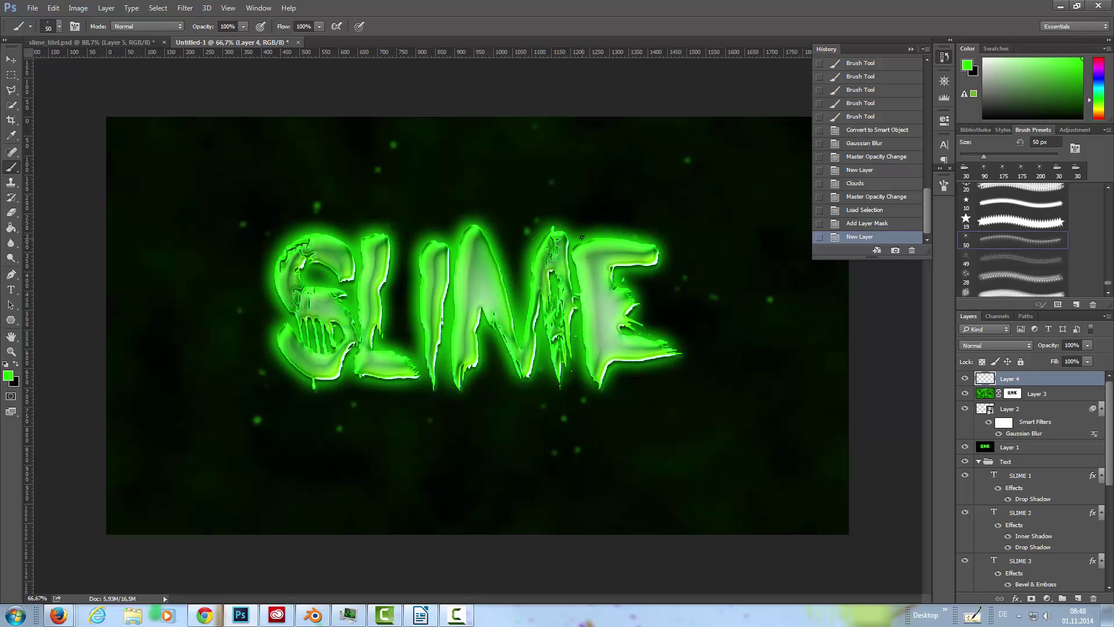
Set the foreground color to white, enlarge the sparkle brush to 150 px, and stamp a sparkle on the lower edge of the S.
click(6, 364)
click(17, 365)
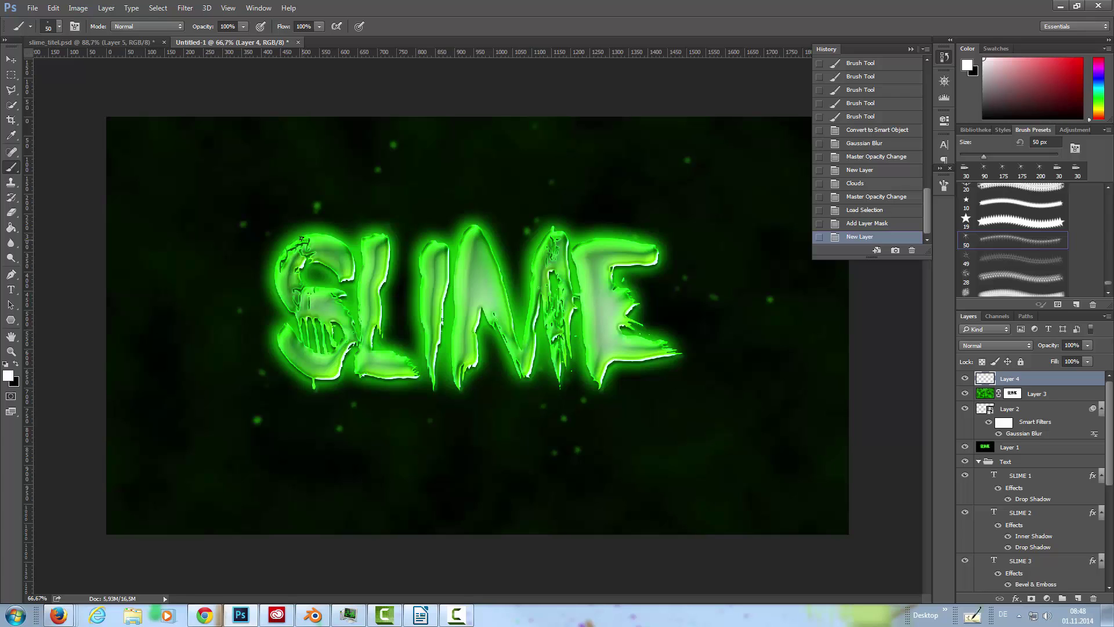
key(bracketright)
key(bracketright)
key(bracketright)
key(bracketright)
key(bracketright)
key(bracketright)
key(bracketright)
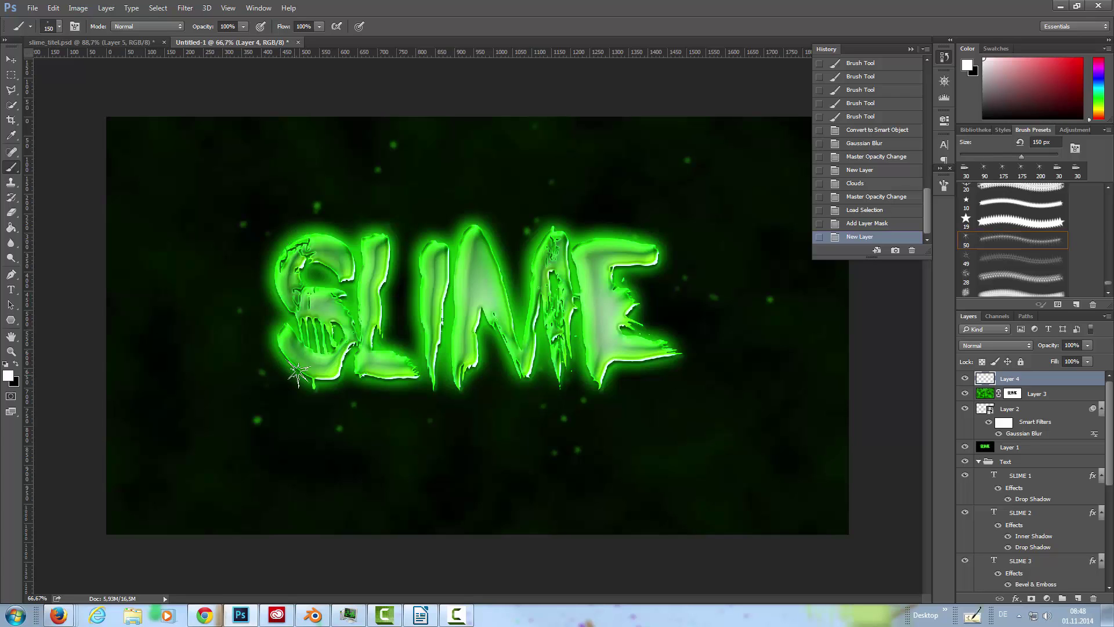
click(337, 376)
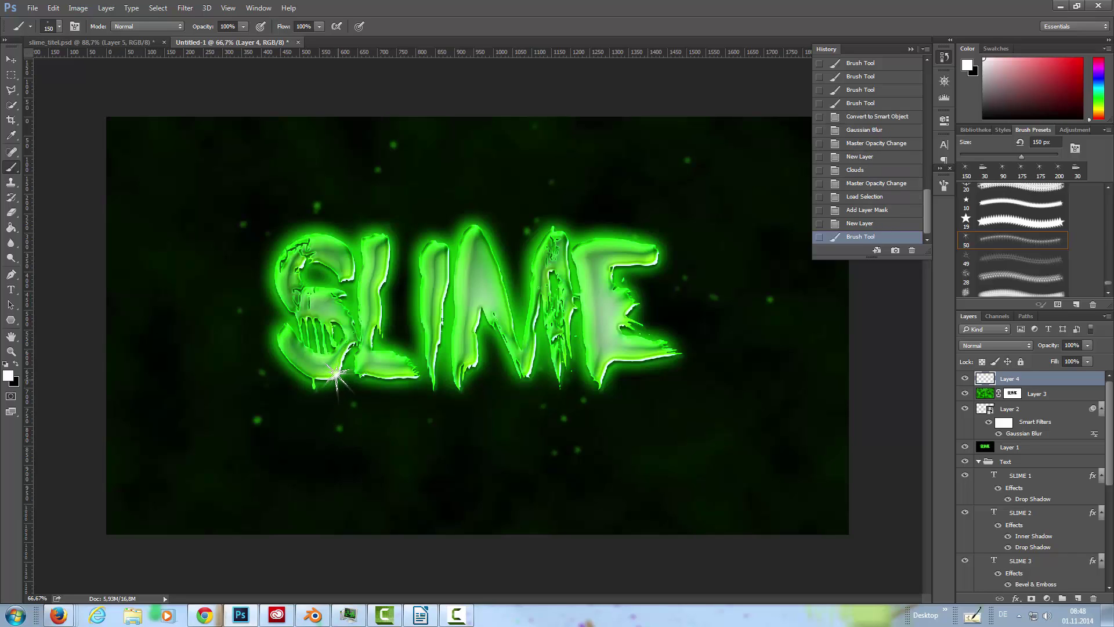
Intensify the sparkle on the S's lower edge with two extra stamps, using a smaller brush of 70 px.
key(bracketleft)
key(bracketleft)
key(bracketleft)
key(bracketleft)
key(bracketleft)
click(338, 378)
click(342, 396)
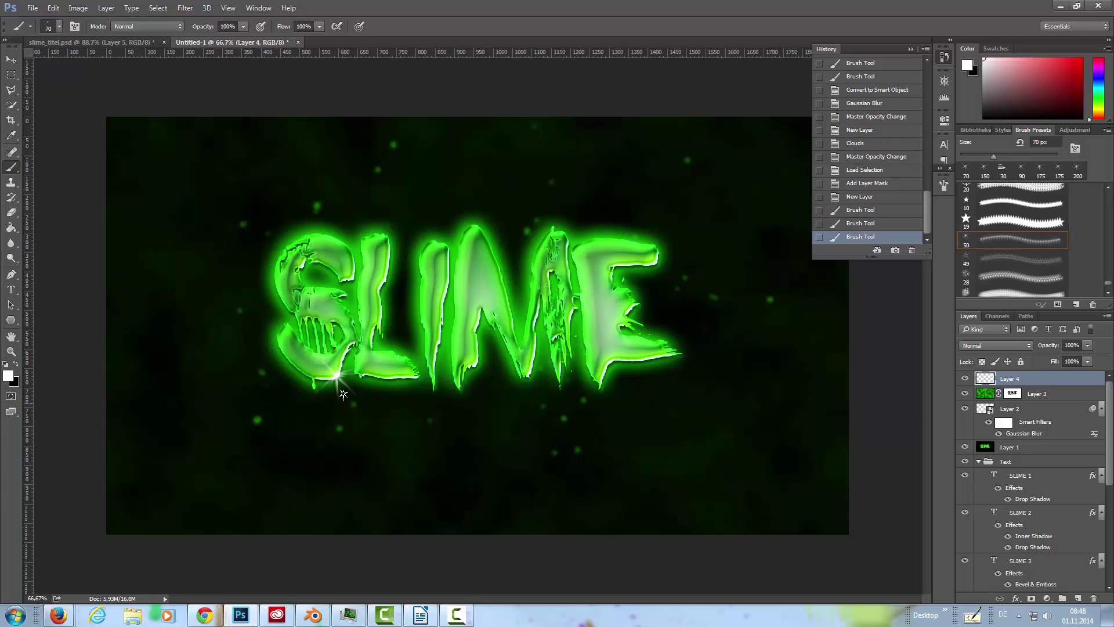
Rotate the sparkle brush tip and stamp a flare on the upper curve of the S, once at 102 px and twice at 70 px.
right_click(407, 156)
drag(437, 207, 421, 209)
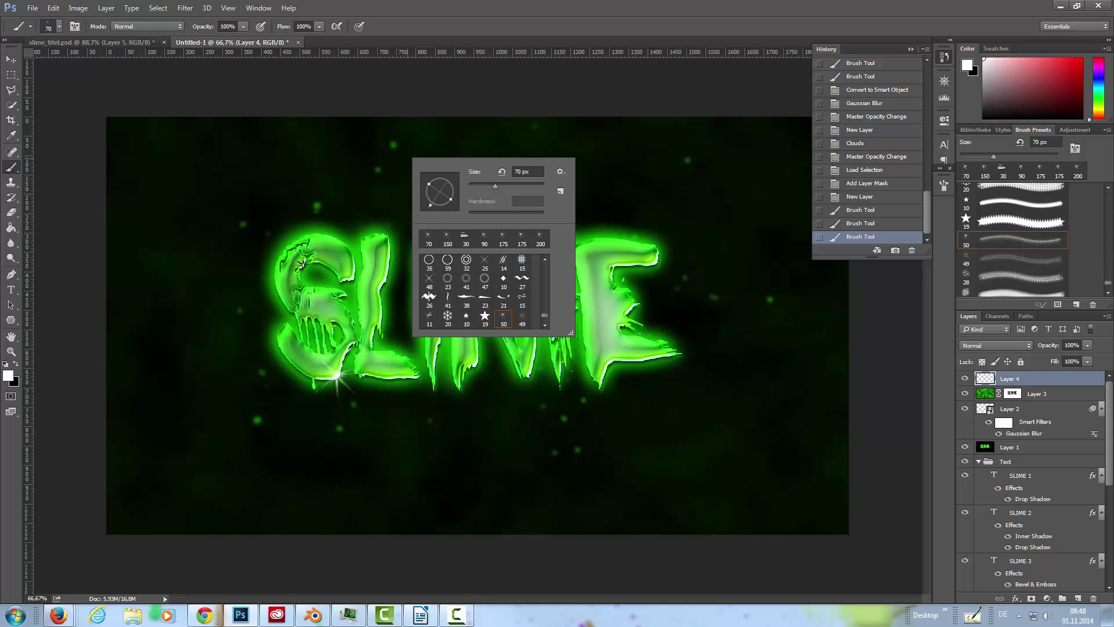
drag(497, 187, 507, 187)
click(301, 263)
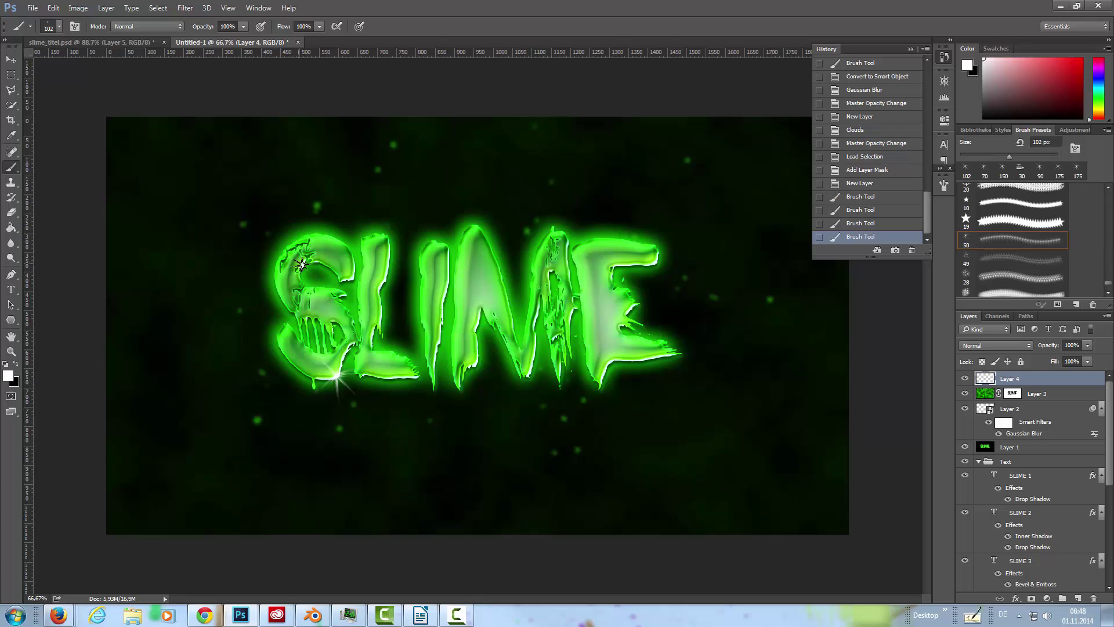
key(bracketleft)
key(bracketleft)
key(bracketleft)
click(301, 263)
click(301, 263)
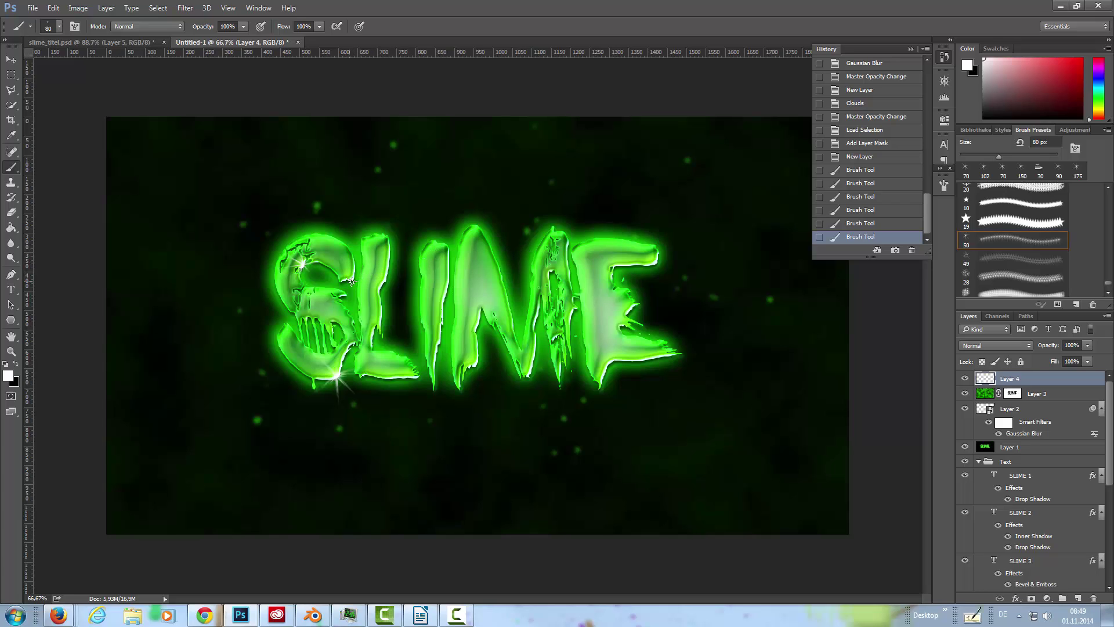
Stamp a large 200 px sparkle at the lower-left corner of the E and brighten its center with two 100 px stamps.
key(bracketright)
key(bracketright)
key(bracketright)
key(bracketright)
key(bracketright)
key(bracketright)
key(bracketright)
key(bracketright)
key(bracketleft)
key(bracketleft)
click(603, 374)
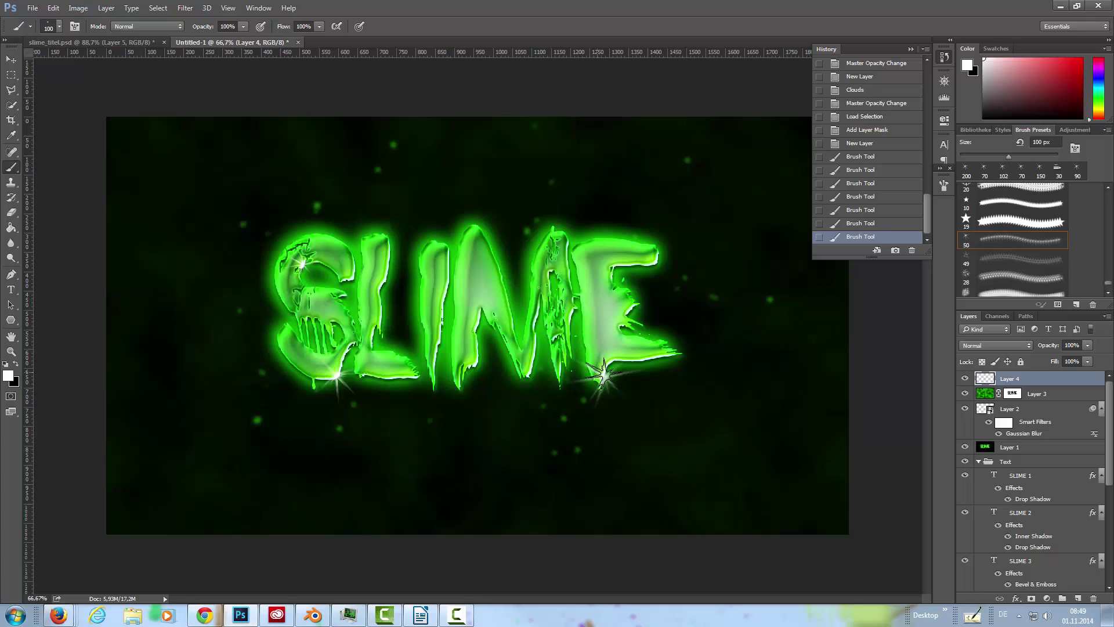
click(603, 376)
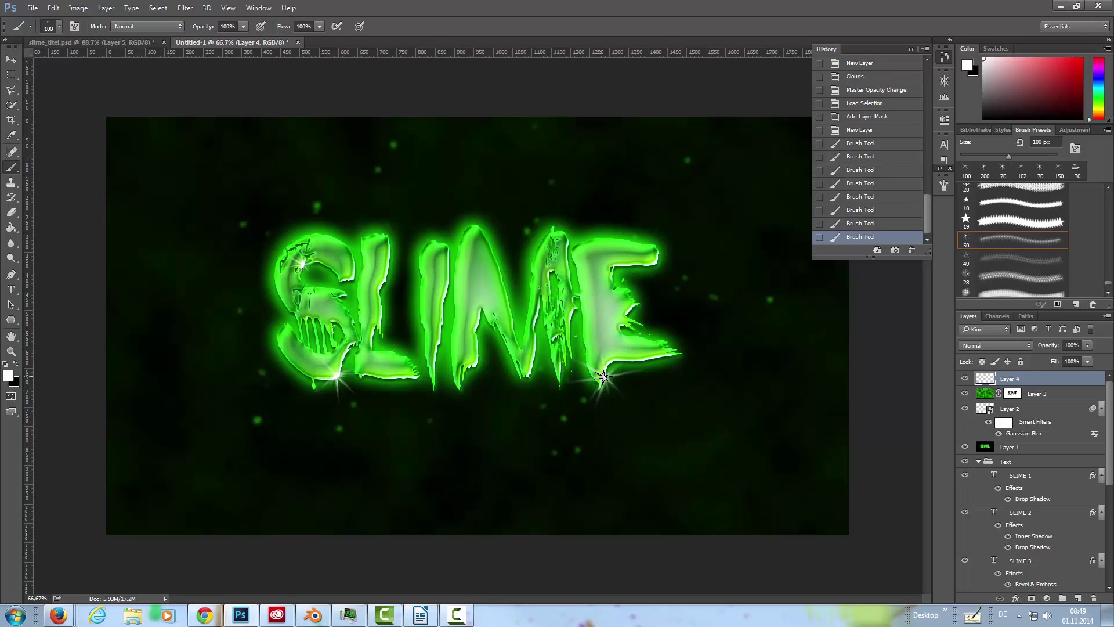
click(603, 376)
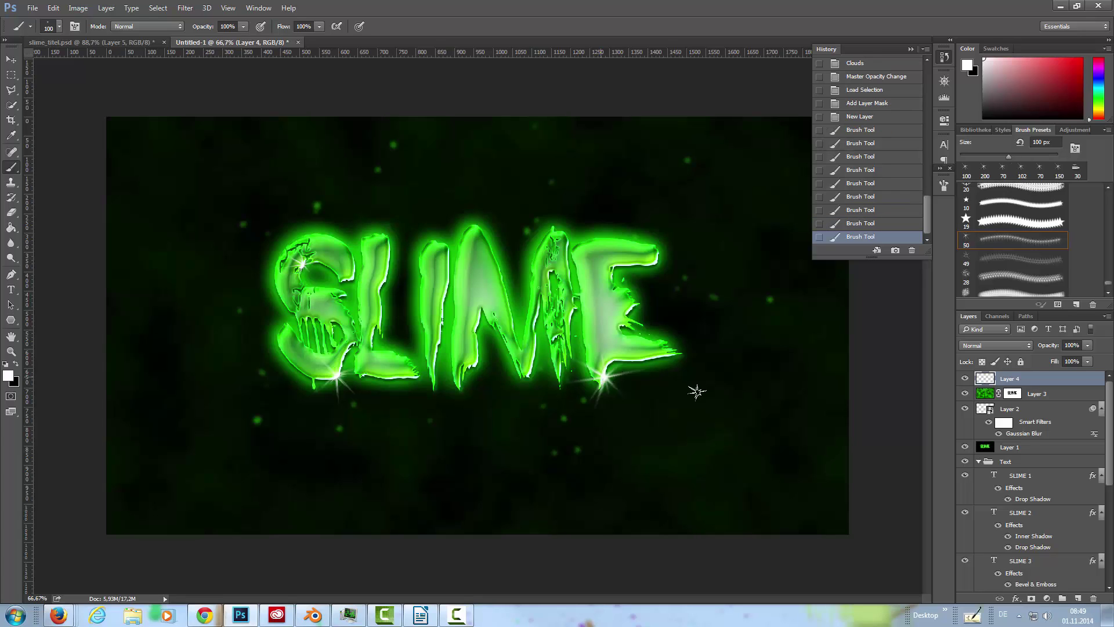
Stamp 100 px sparkles twice each on the E's upper-right tip and near the bottom of the M's left leg.
click(657, 253)
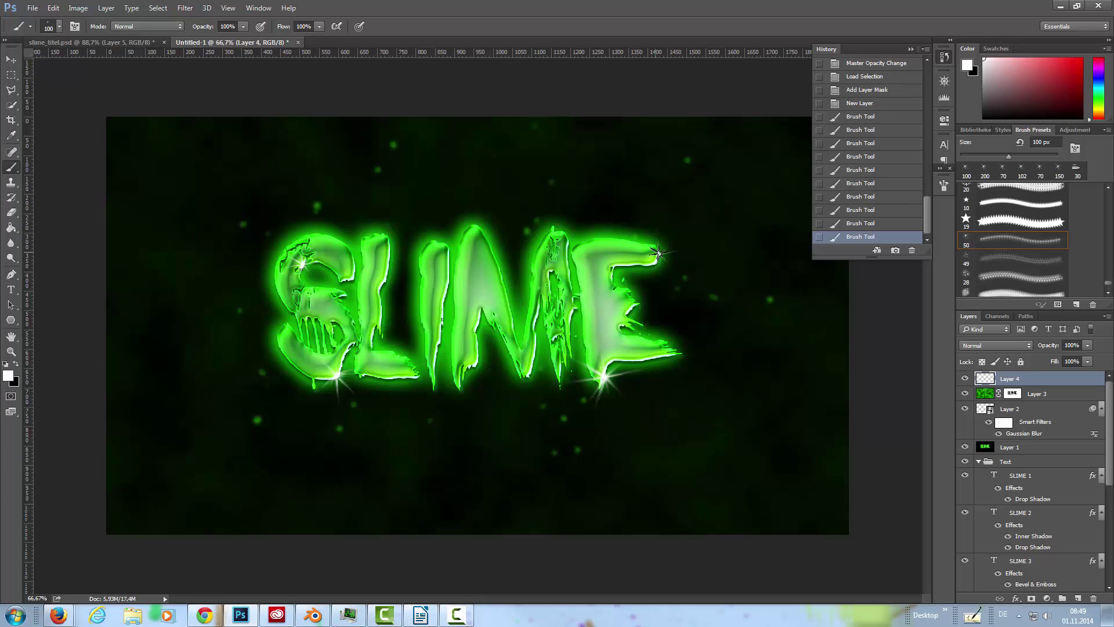
click(658, 254)
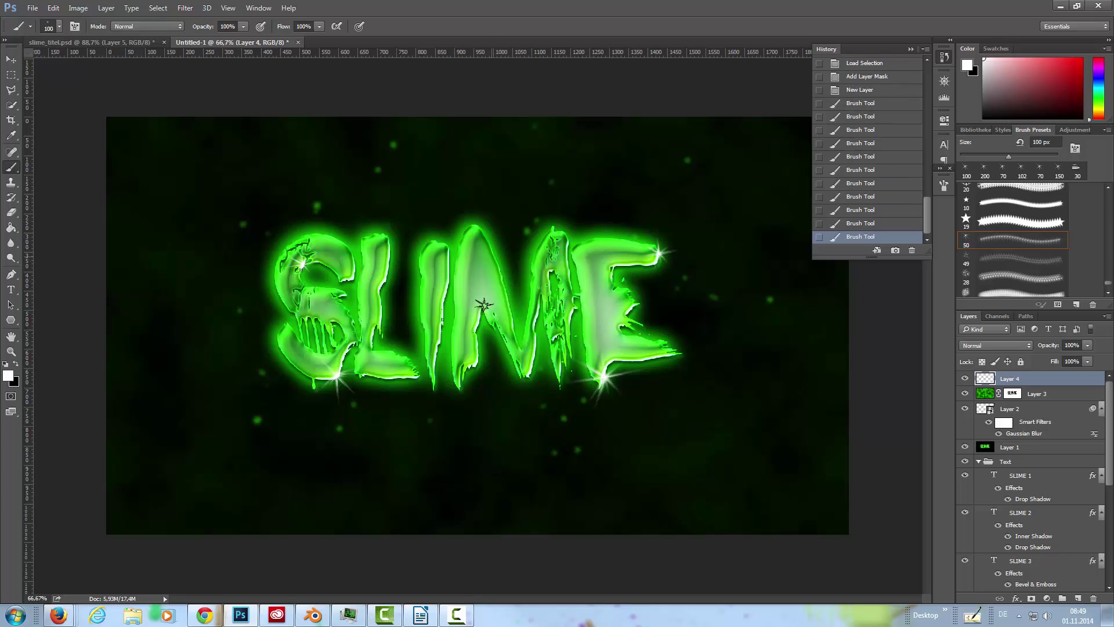
click(475, 361)
click(476, 362)
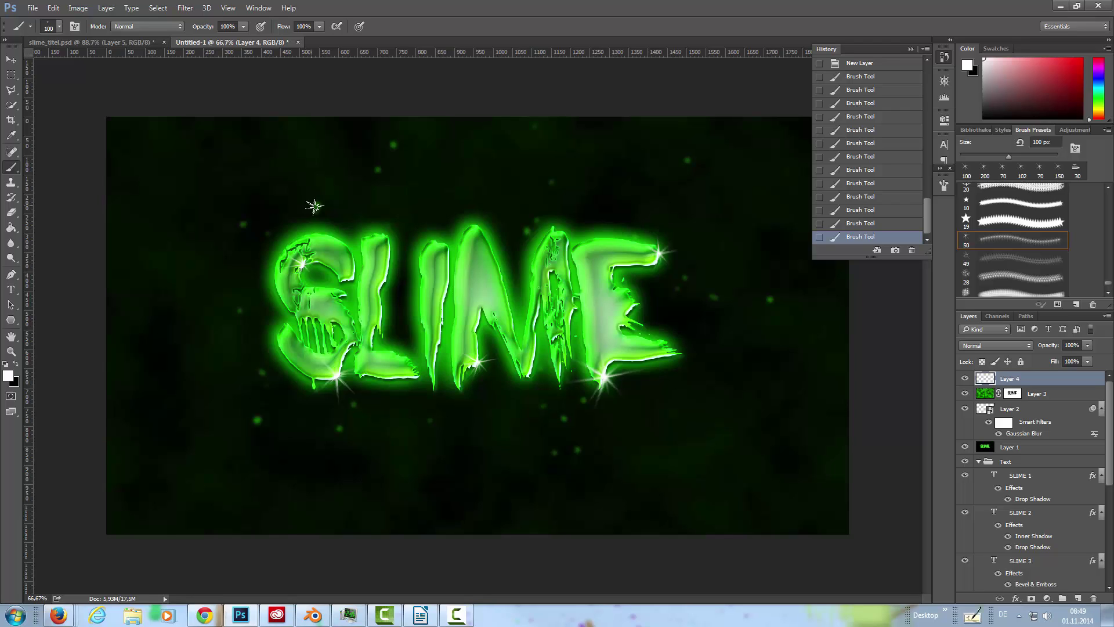
click(316, 206)
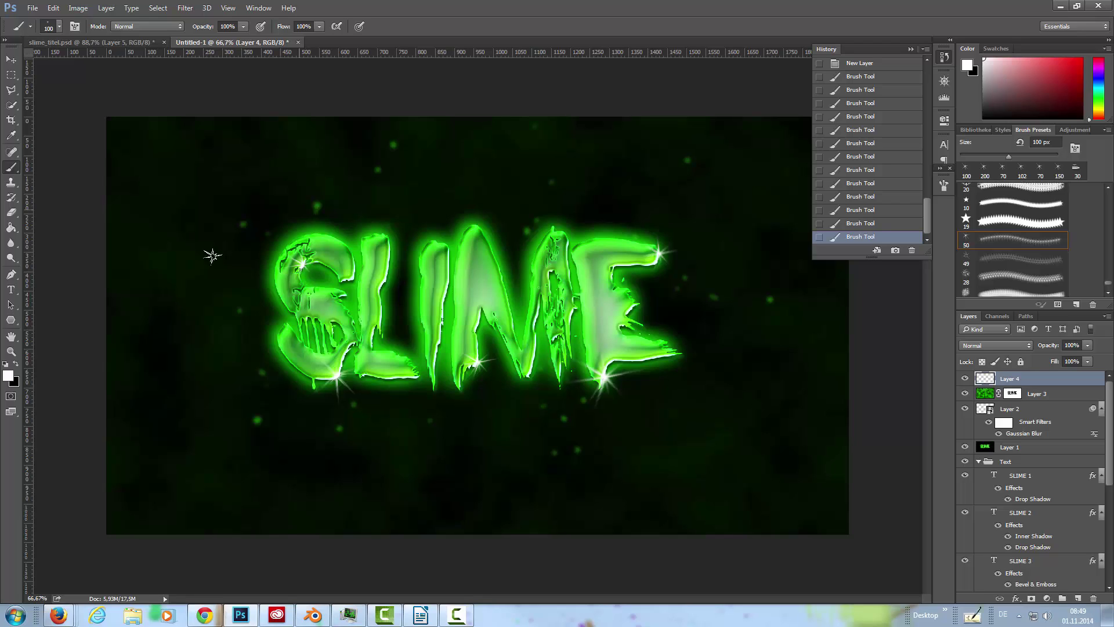